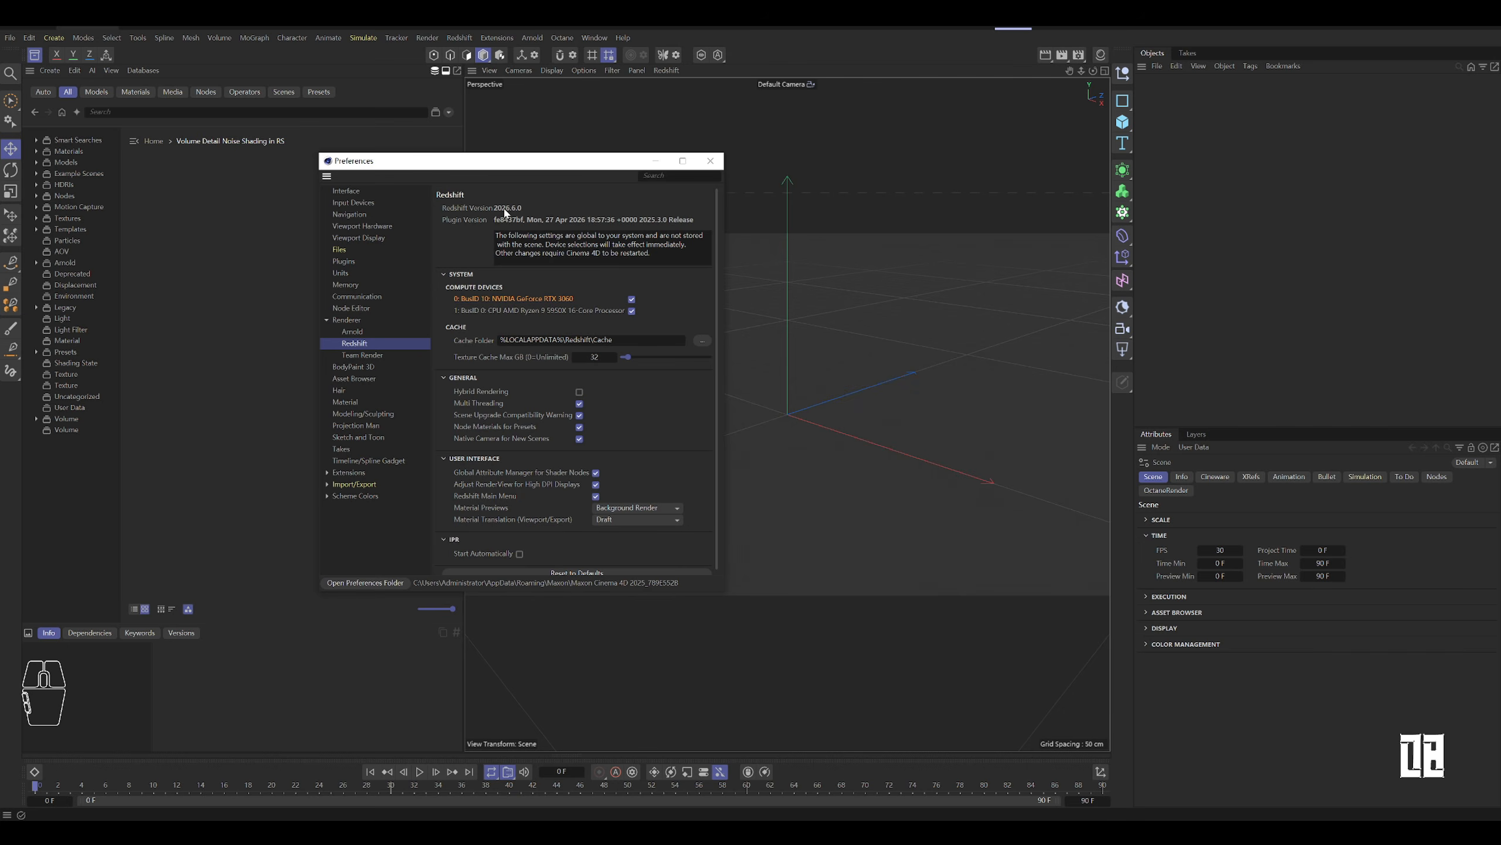
# Step: Close the preferences and enable the BD_Volume_DataBases user database for the asset library
pyautogui.click(710, 160)
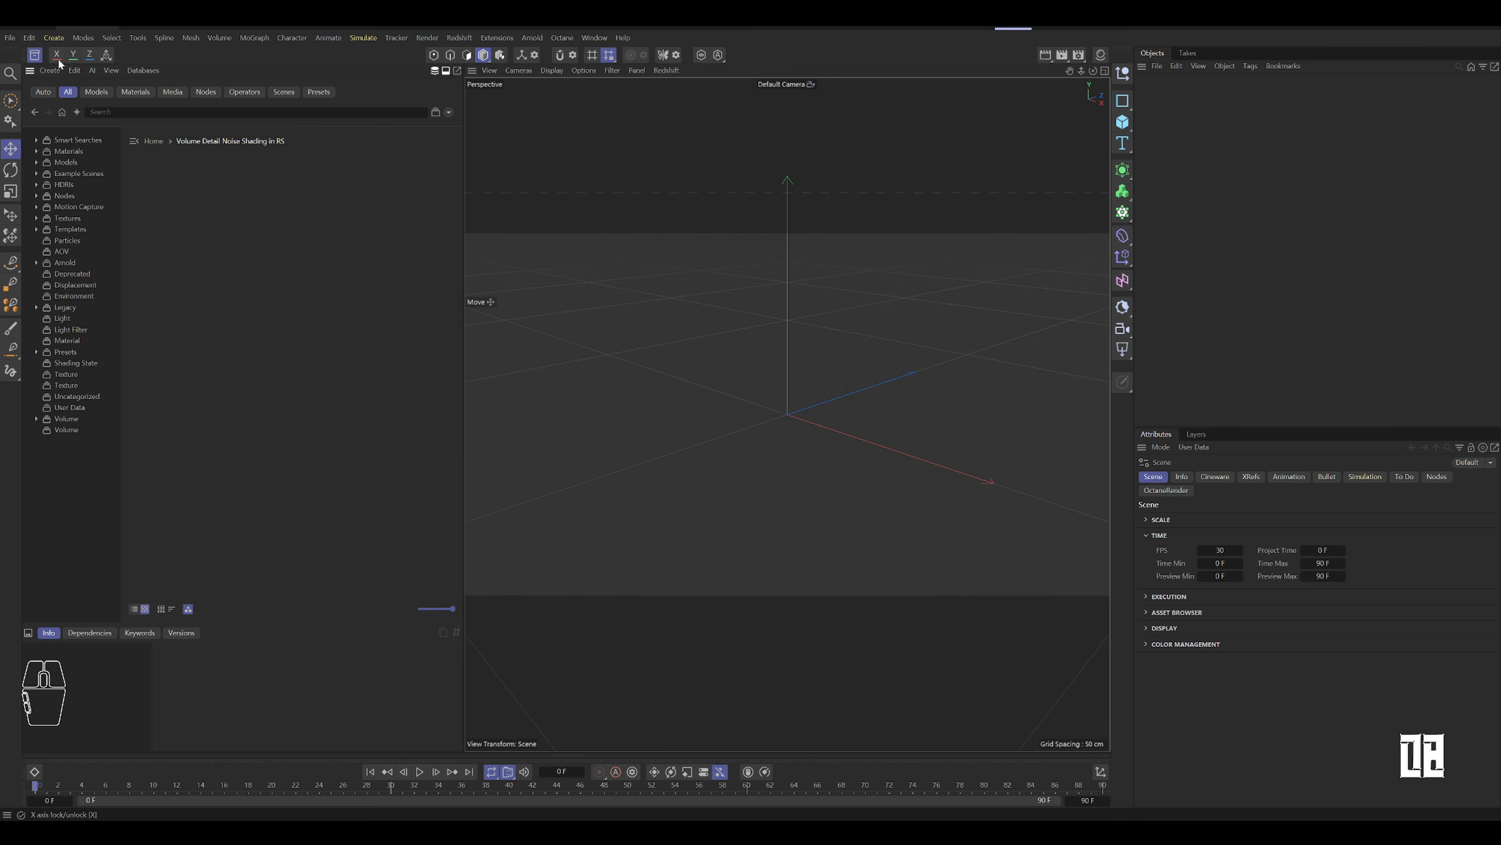
pyautogui.click(436, 71)
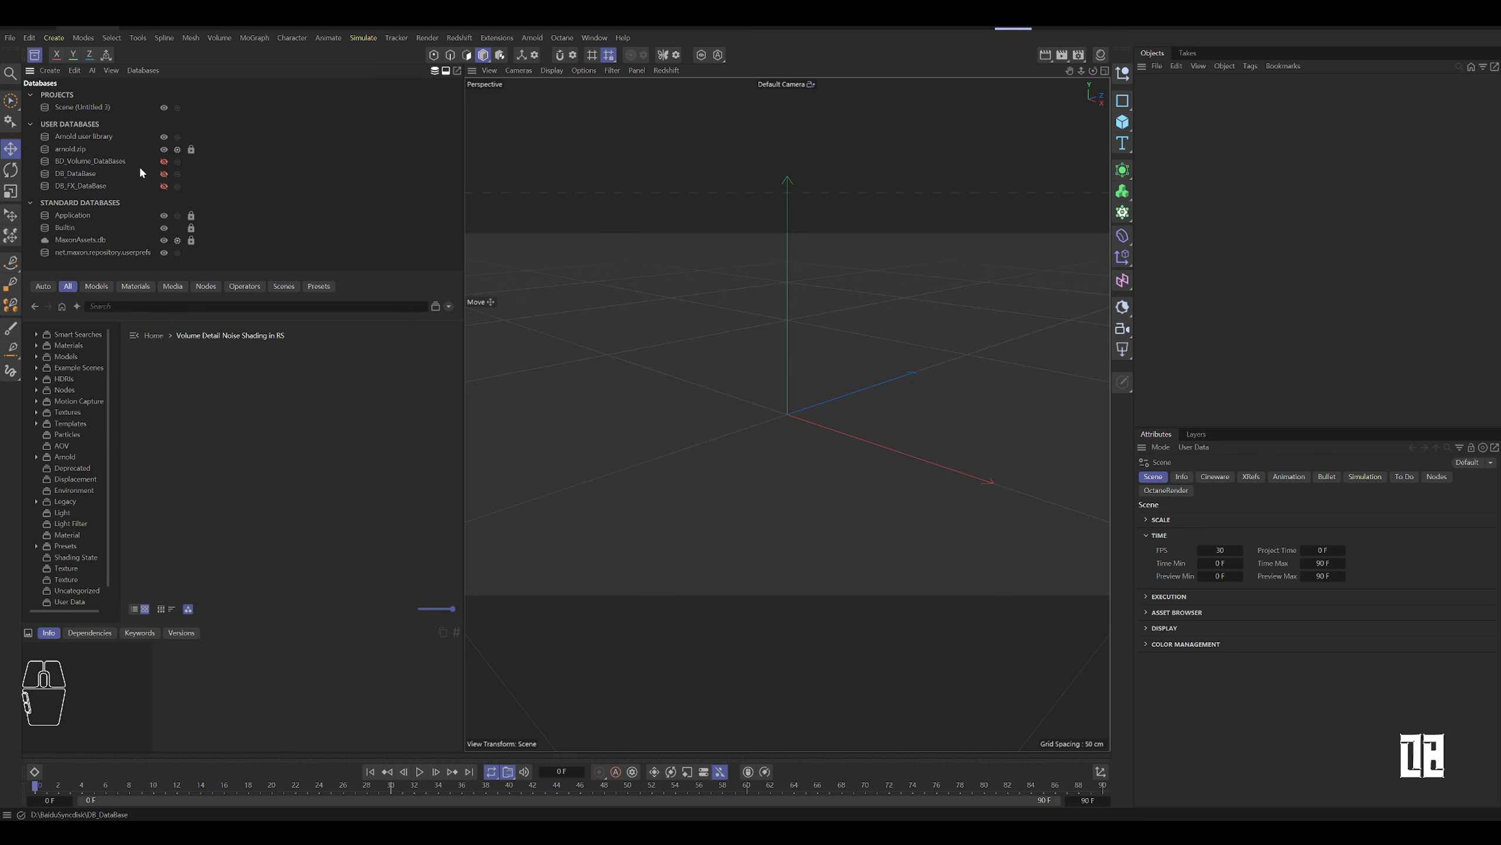
pyautogui.click(164, 161)
pyautogui.click(91, 162)
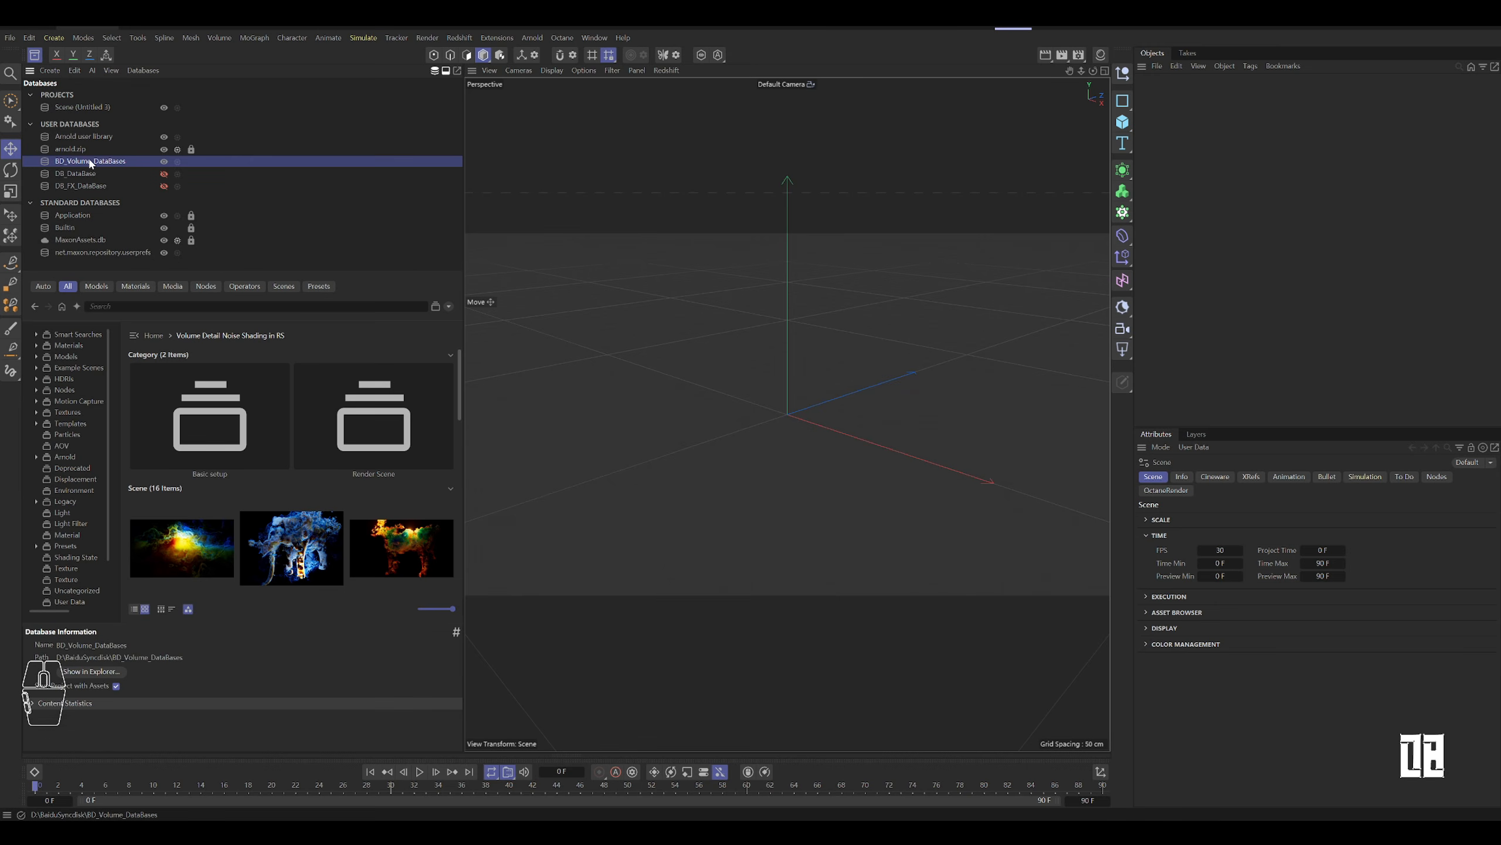
pyautogui.click(435, 71)
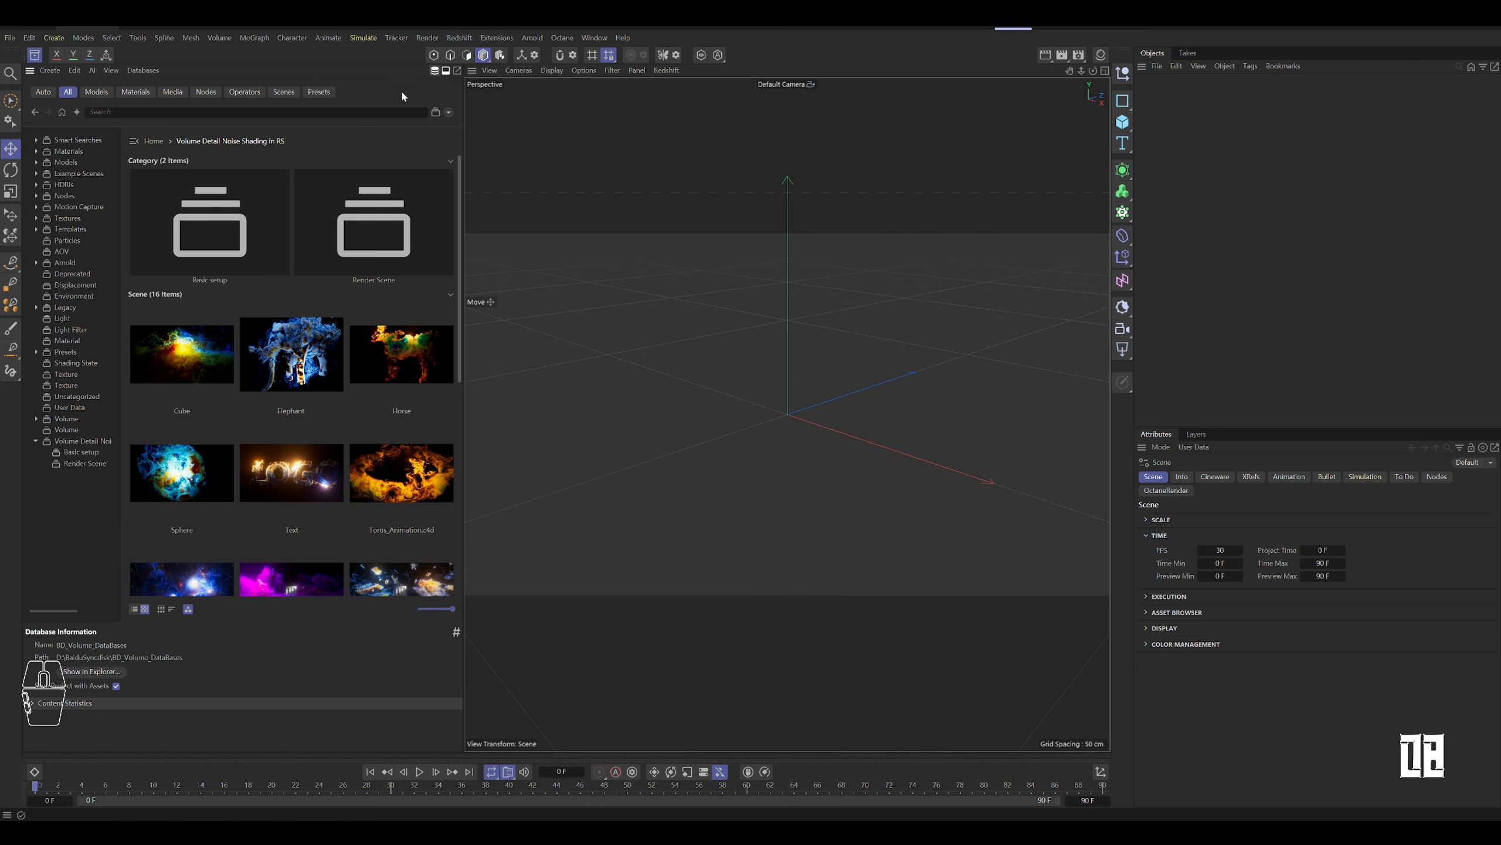
# Step: Browse the Basic setup and Render Scene categories and load the Cube scene from Basic setup
pyautogui.click(81, 451)
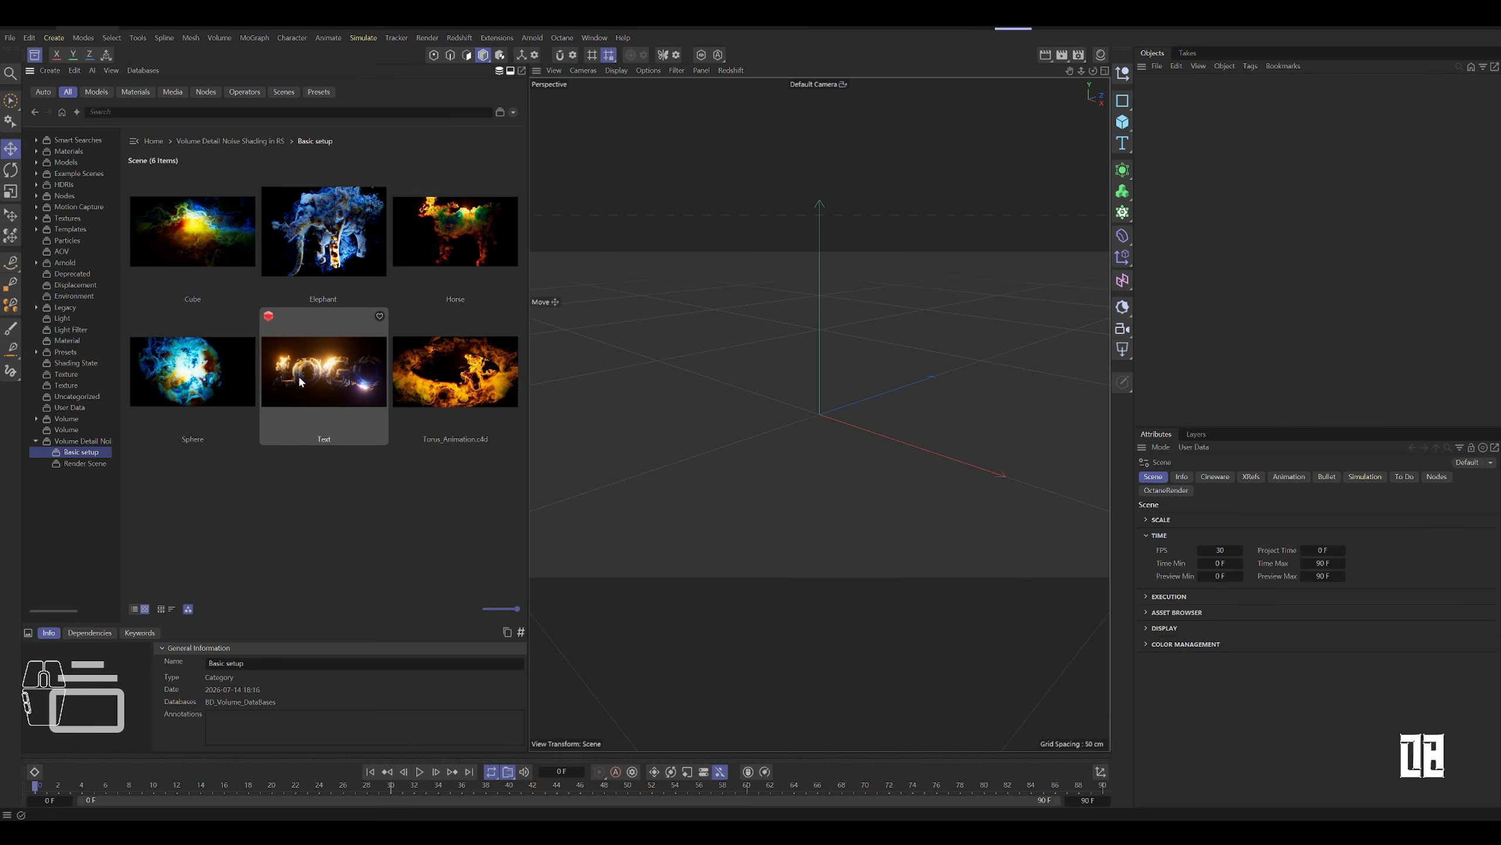
pyautogui.click(78, 465)
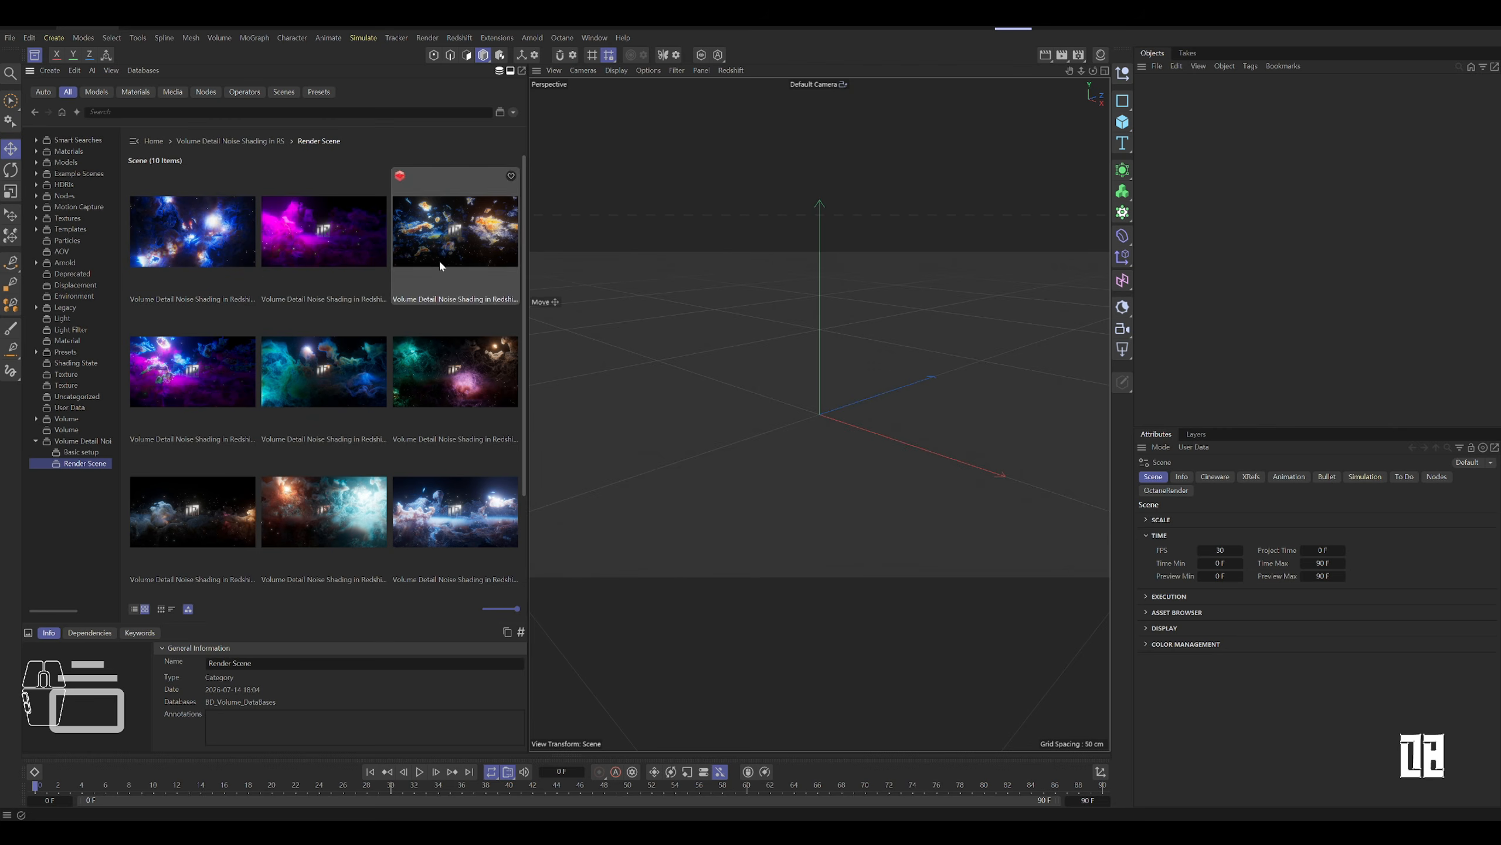
pyautogui.scroll(-1, 455, 366)
pyautogui.scroll(-1, 202, 570)
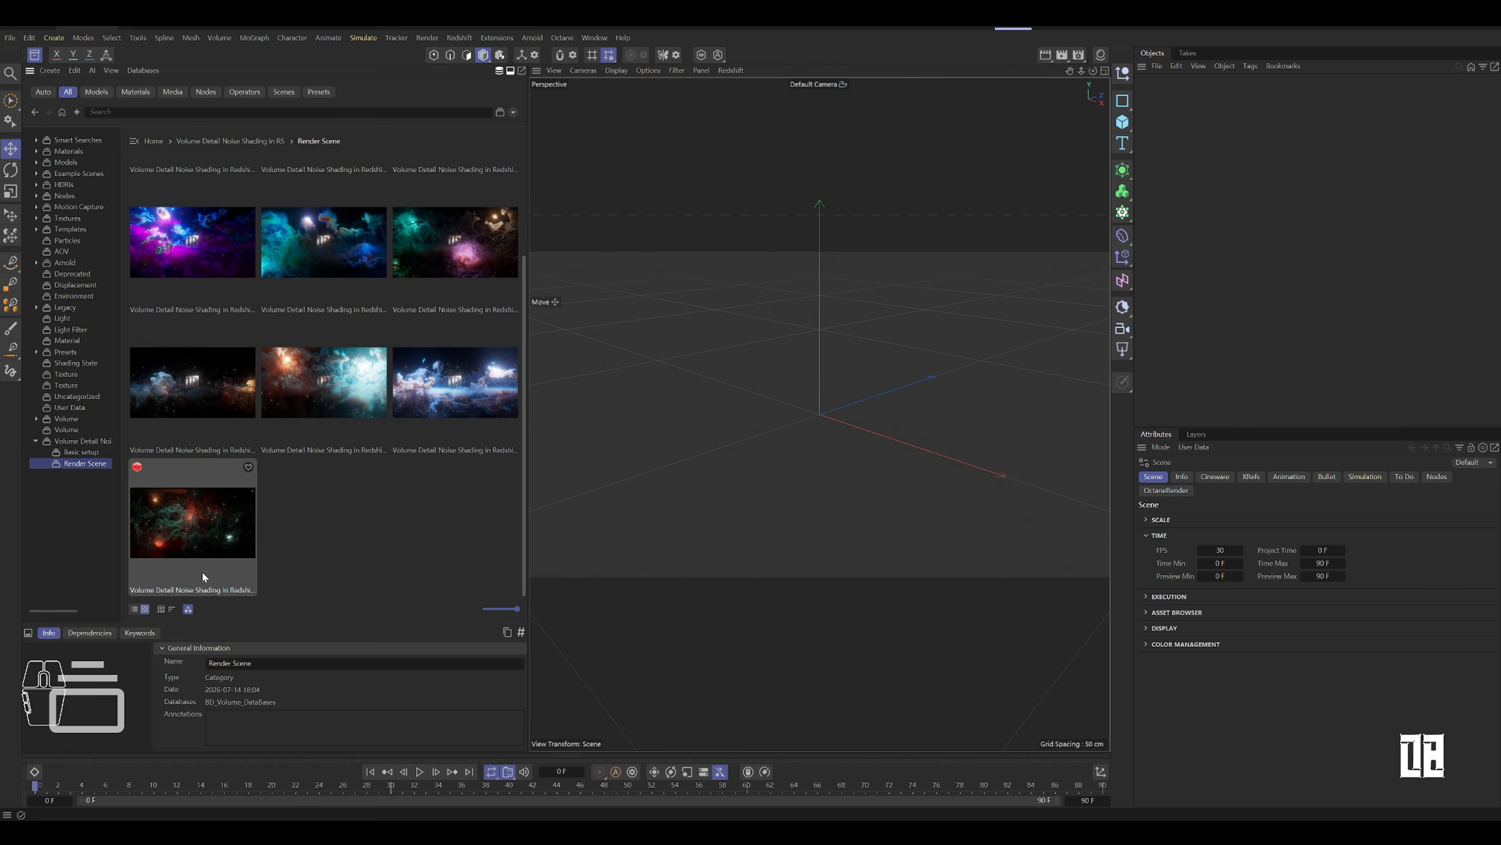
pyautogui.click(81, 452)
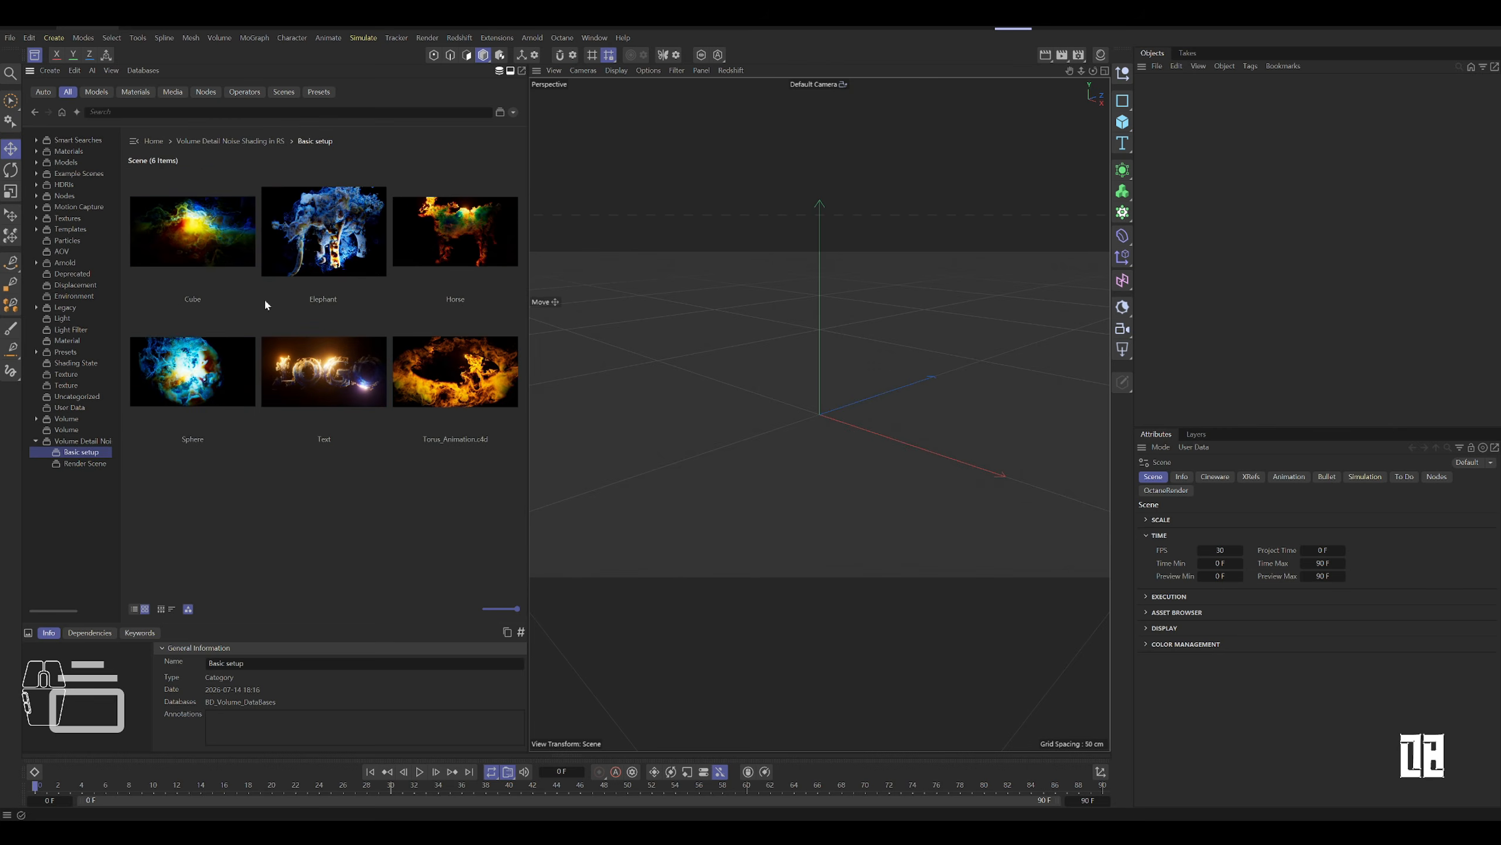
pyautogui.rightClick(200, 237)
pyautogui.click(228, 265)
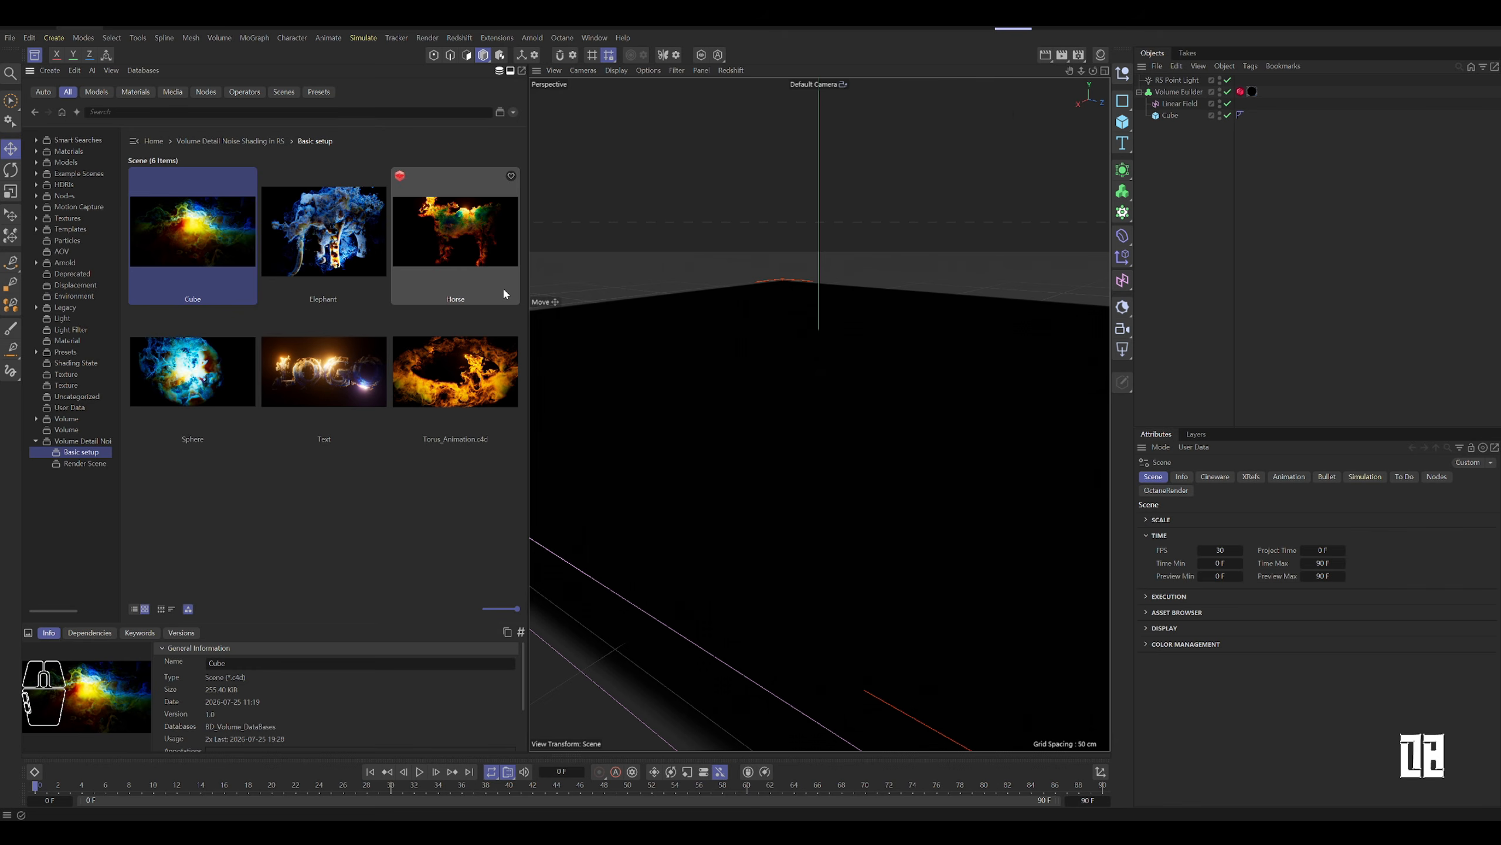
# Step: Check the output size in the render settings and open the Redshift RenderView
pyautogui.click(1078, 55)
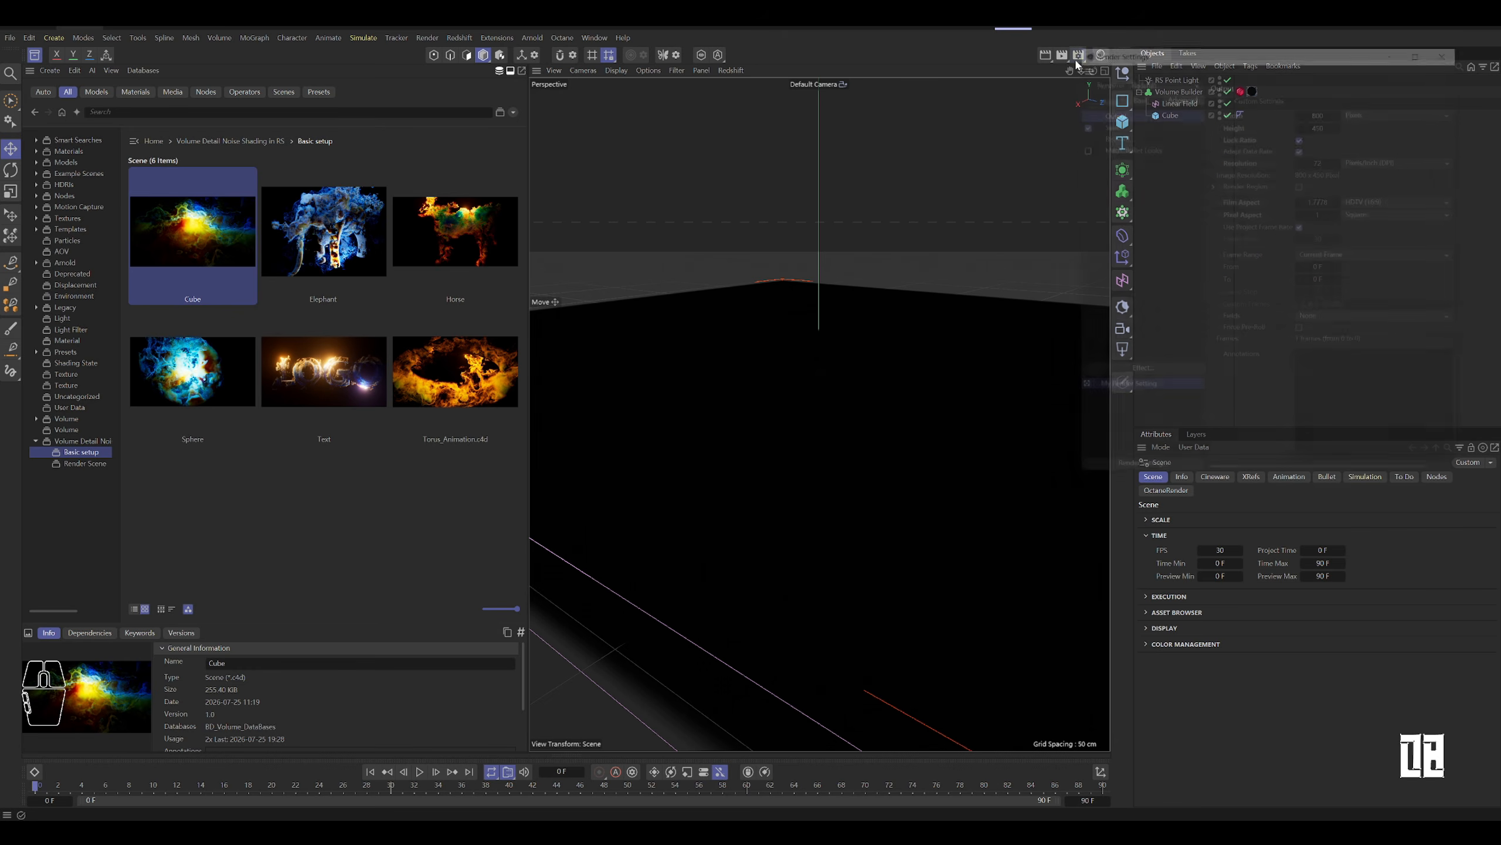
pyautogui.moveTo(1140, 57); pyautogui.dragTo(825, 238)
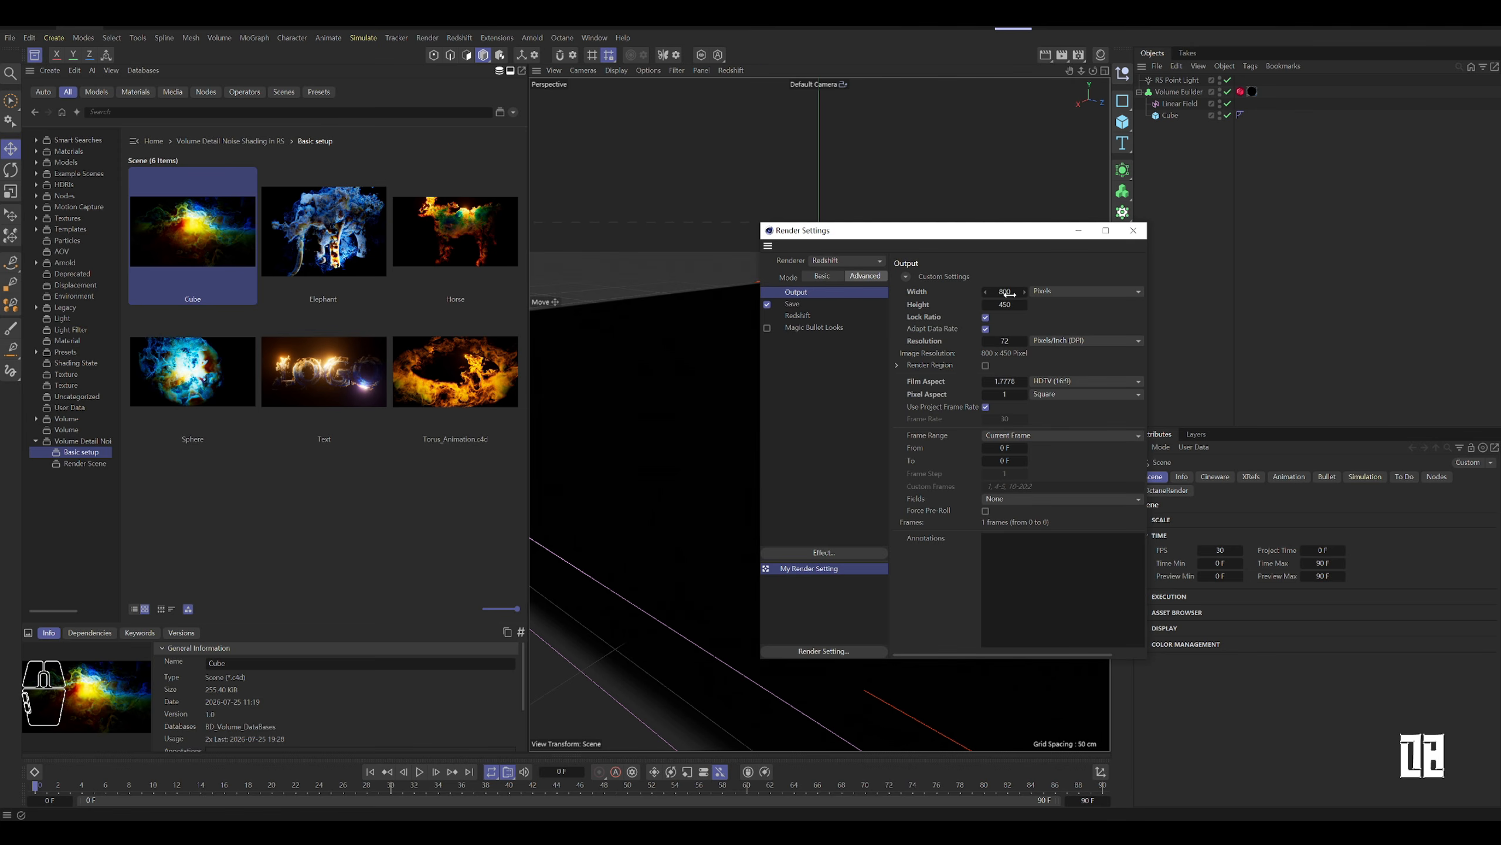
pyautogui.click(1133, 231)
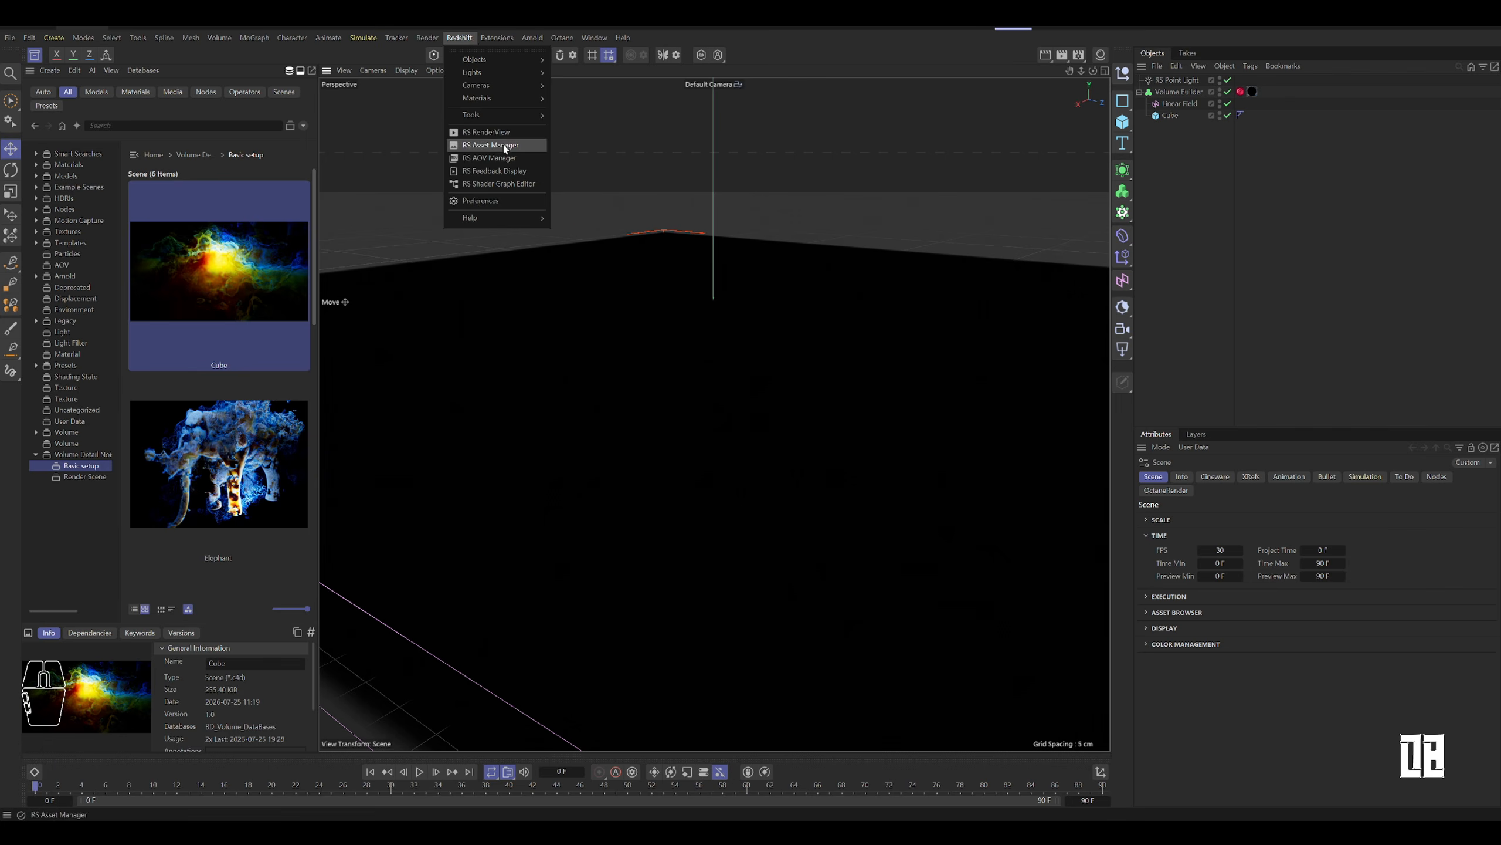
pyautogui.click(504, 132)
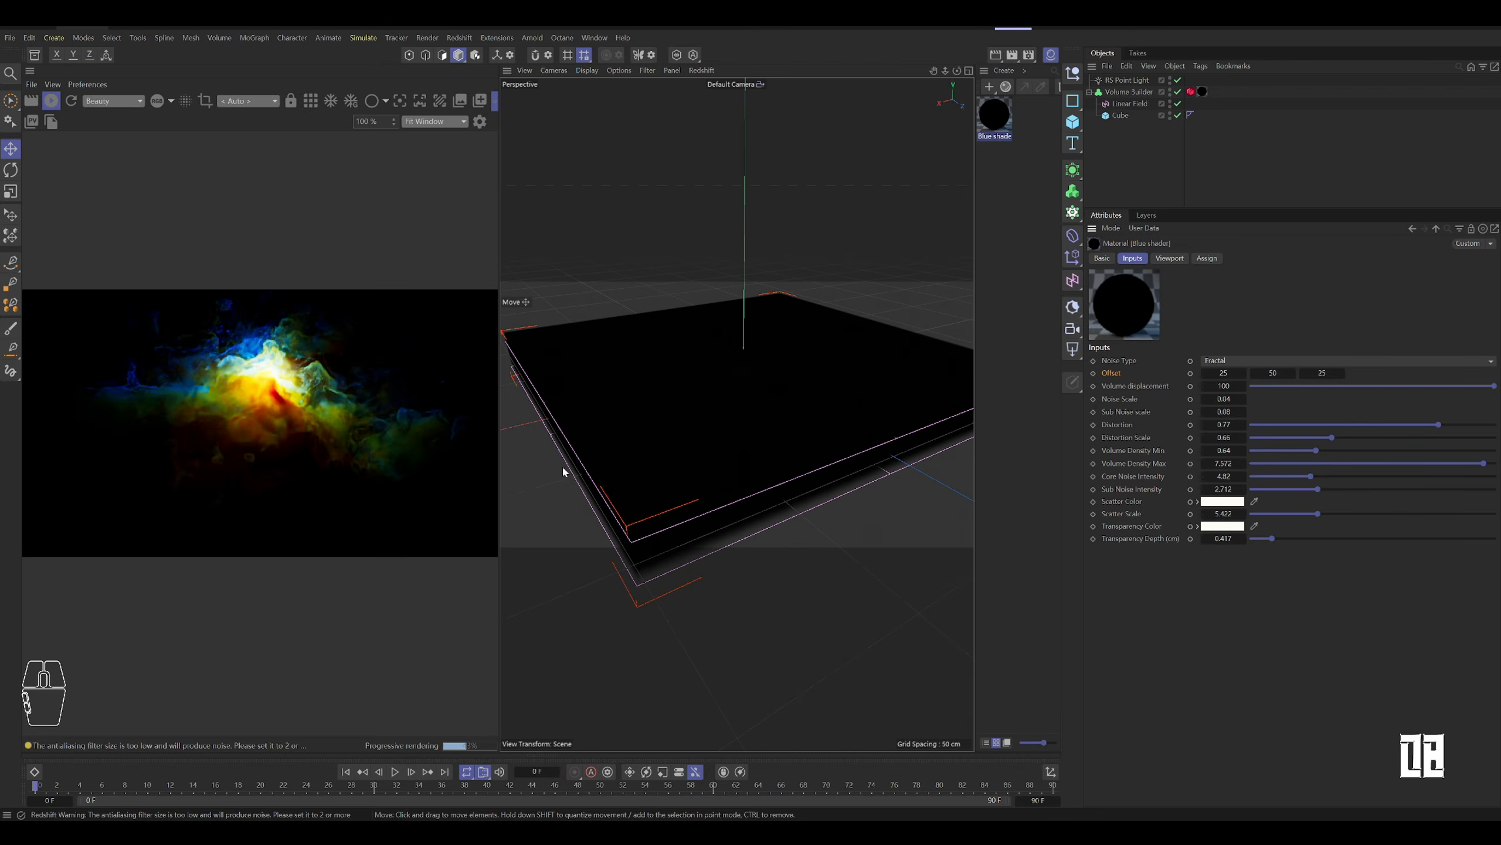
# Step: Test the Blue shader material's Volume displacement at 0 and 200, and return it to 100
pyautogui.click(1223, 385)
pyautogui.write('0')
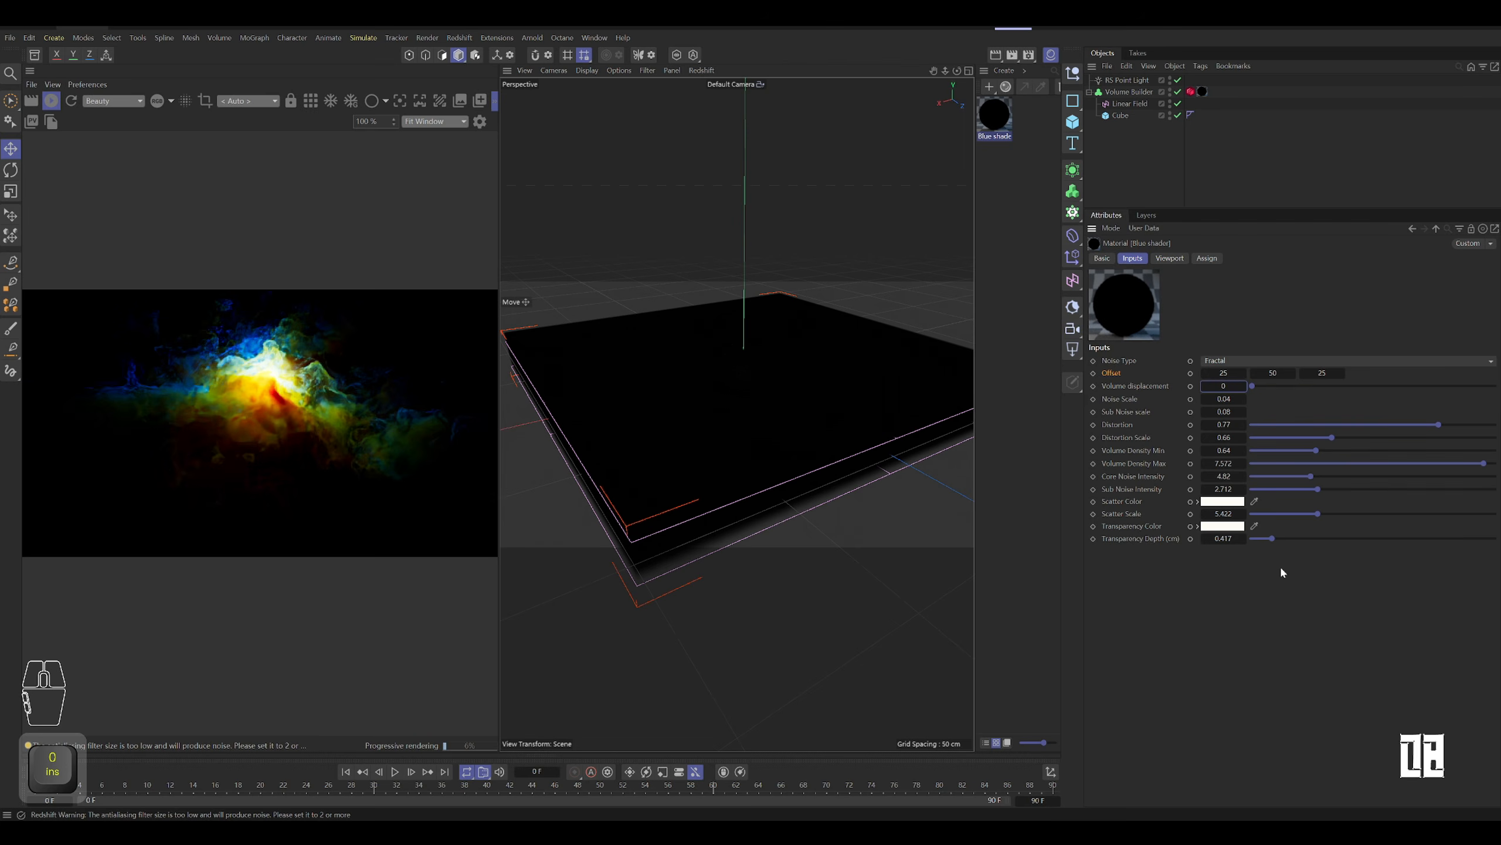
pyautogui.press('Return')
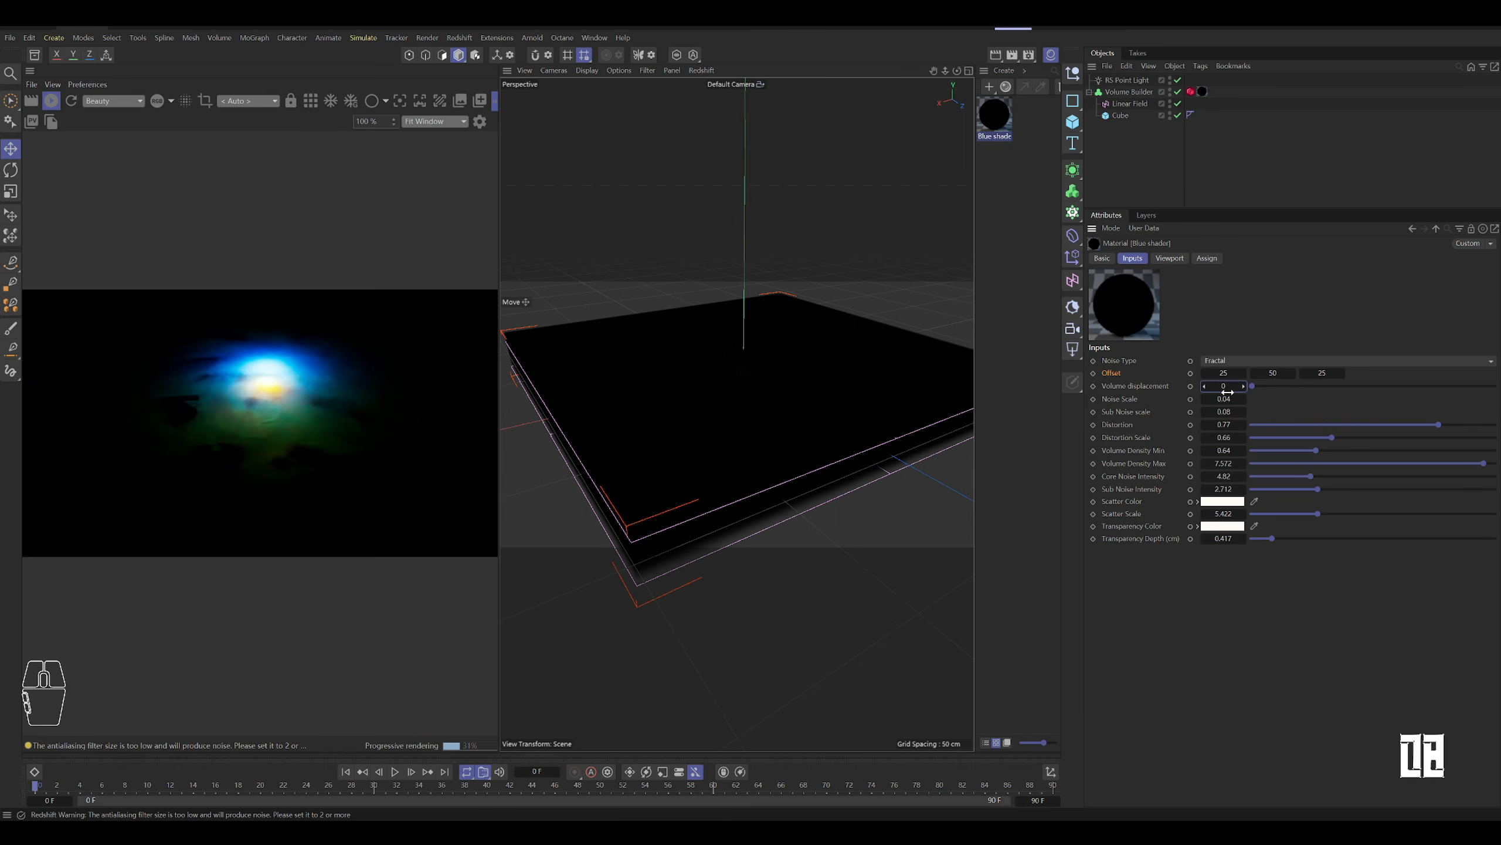
pyautogui.moveTo(1225, 387); pyautogui.dragTo(1237, 386)
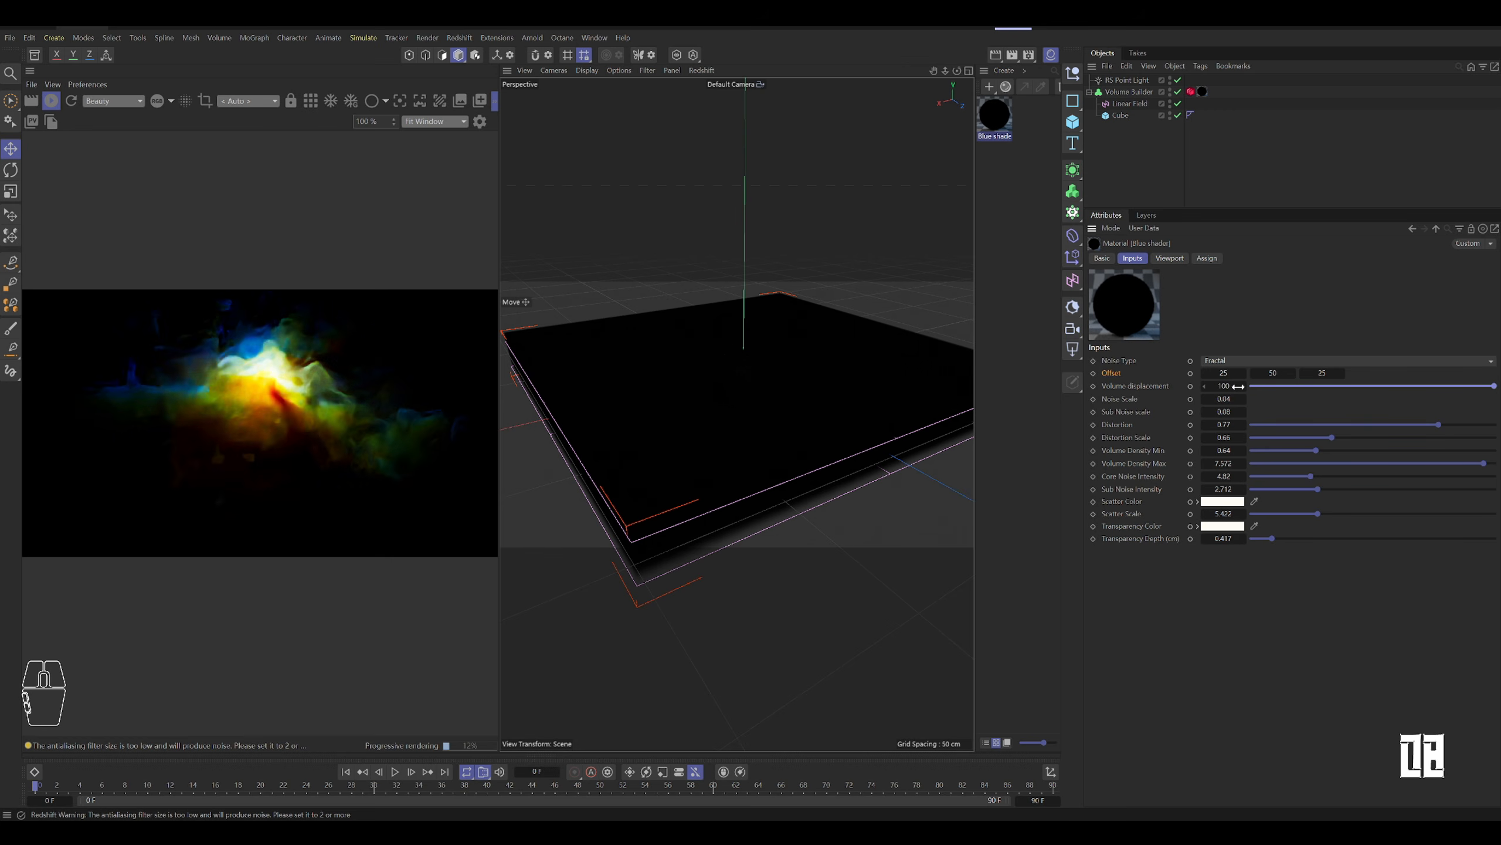
pyautogui.write('200')
pyautogui.press('Return')
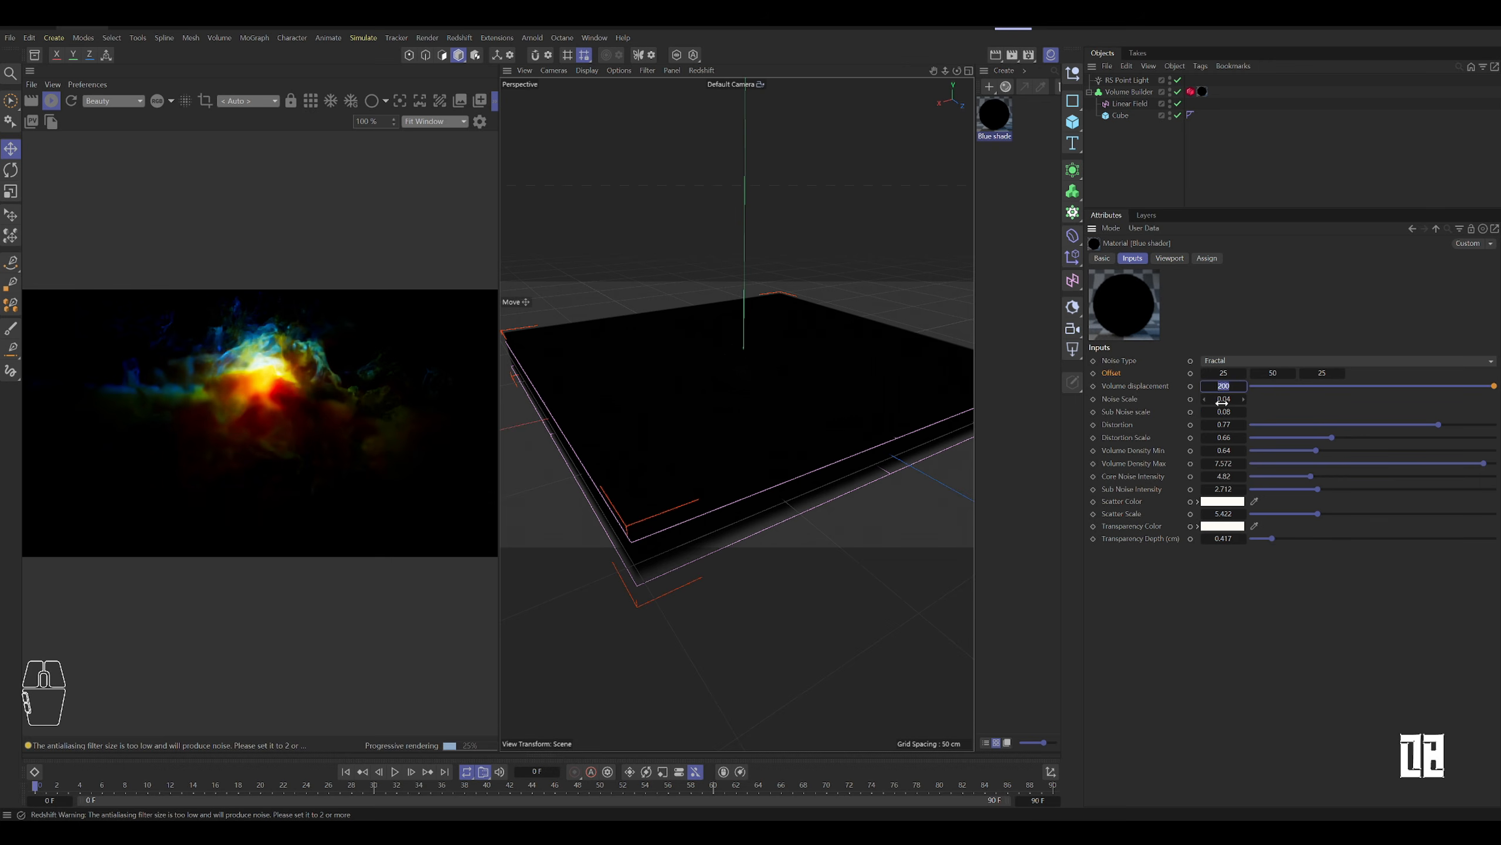
pyautogui.write('100')
pyautogui.press('Return')
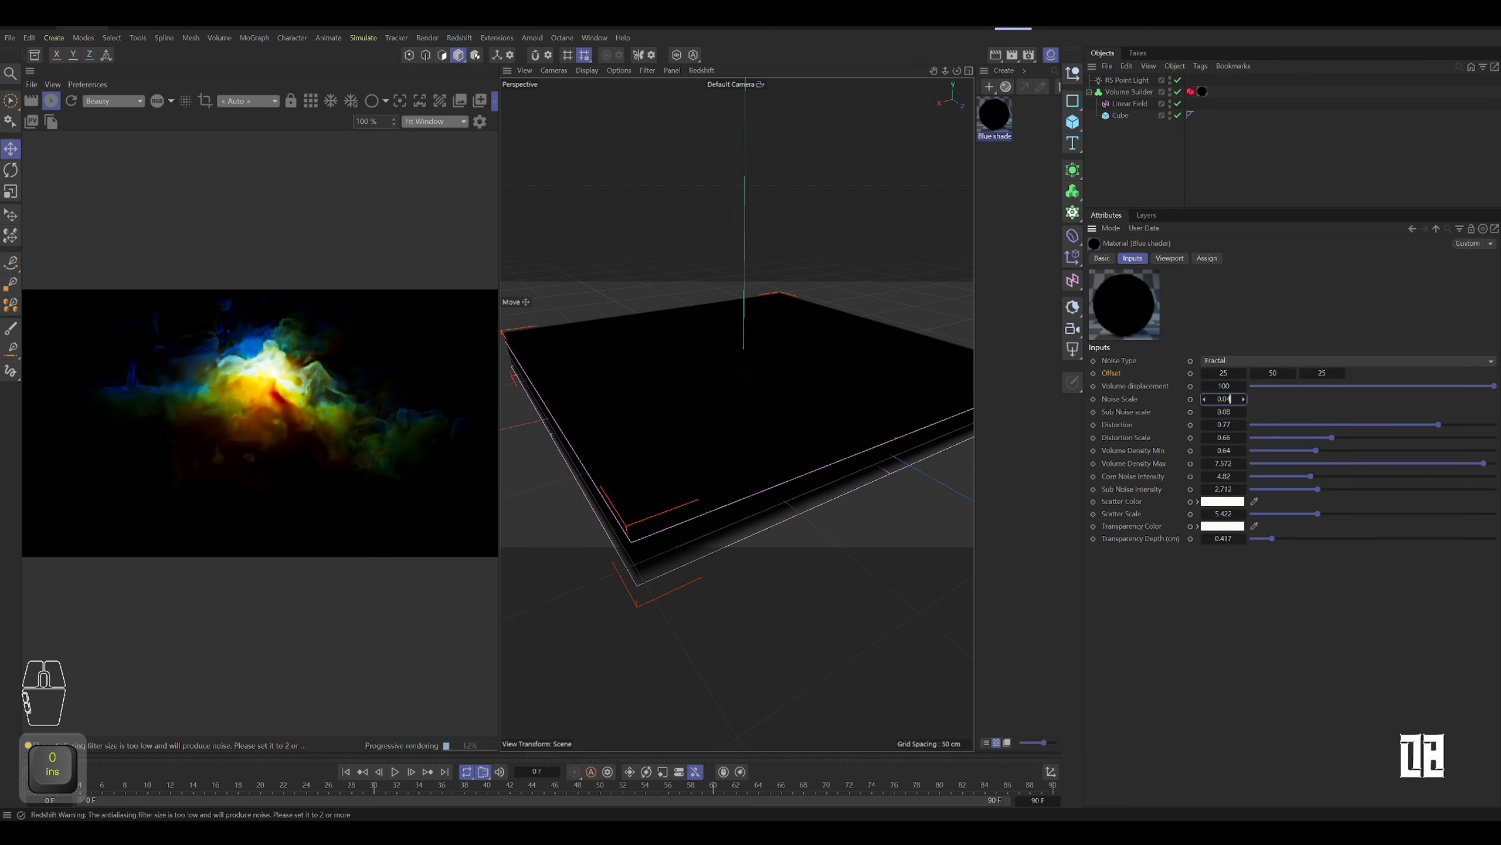
# Step: Set the Blue shader's Noise Scale to 0.01 and its Sub Noise scale to 0.015
pyautogui.press('BackSpace')
pyautogui.write('1')
pyautogui.press('Tab')
pyautogui.write('0.015')
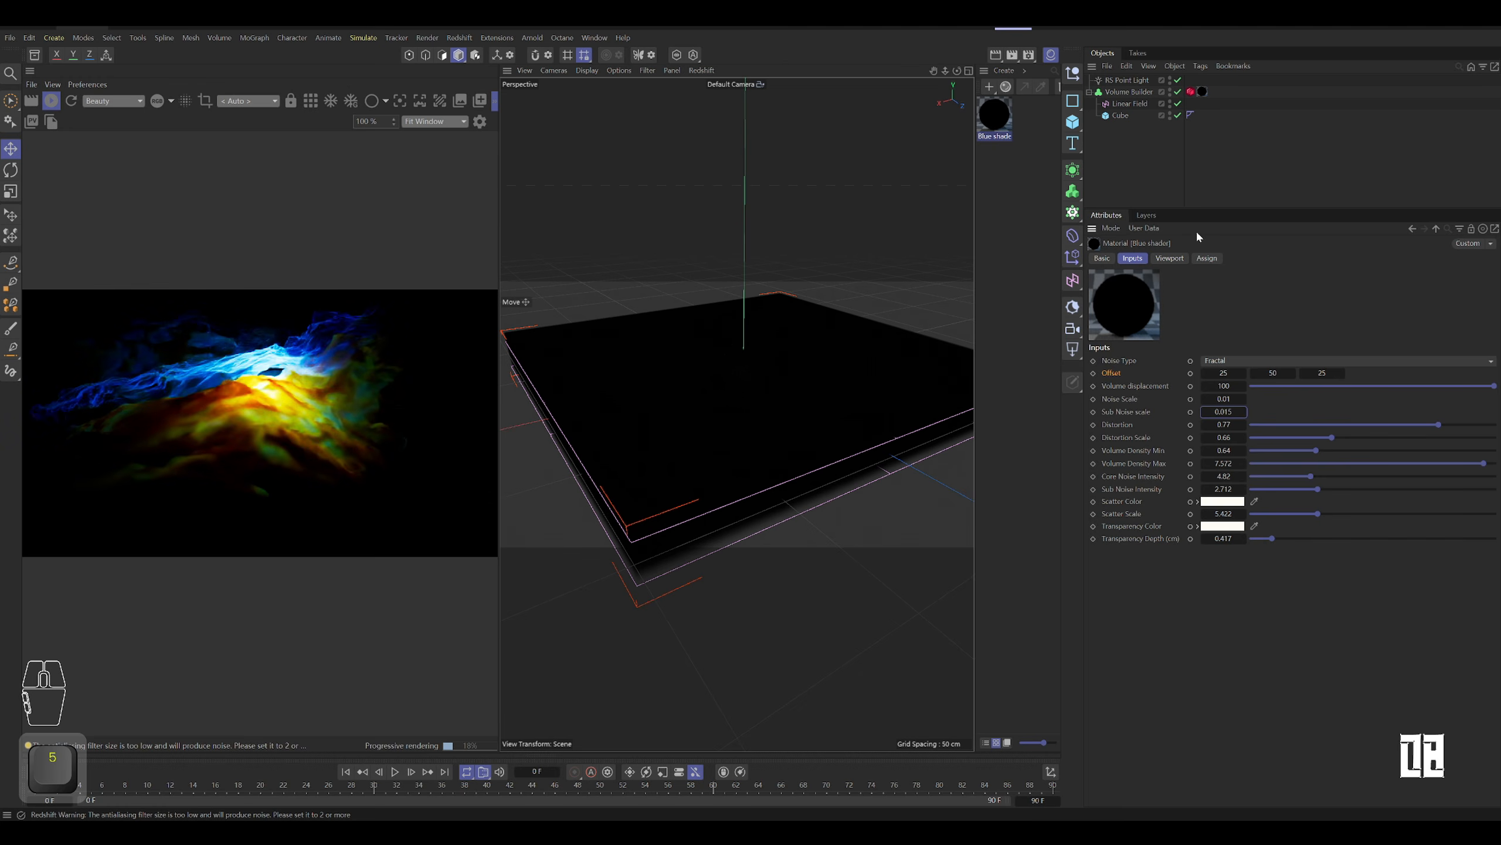
# Step: Create a Redshift camera from an orbited view of the volume and look through it
pyautogui.click(1018, 234)
pyautogui.keyDown('alt'); pyautogui.moveTo(785, 351); pyautogui.dragTo(1046, 336); pyautogui.keyUp('alt')
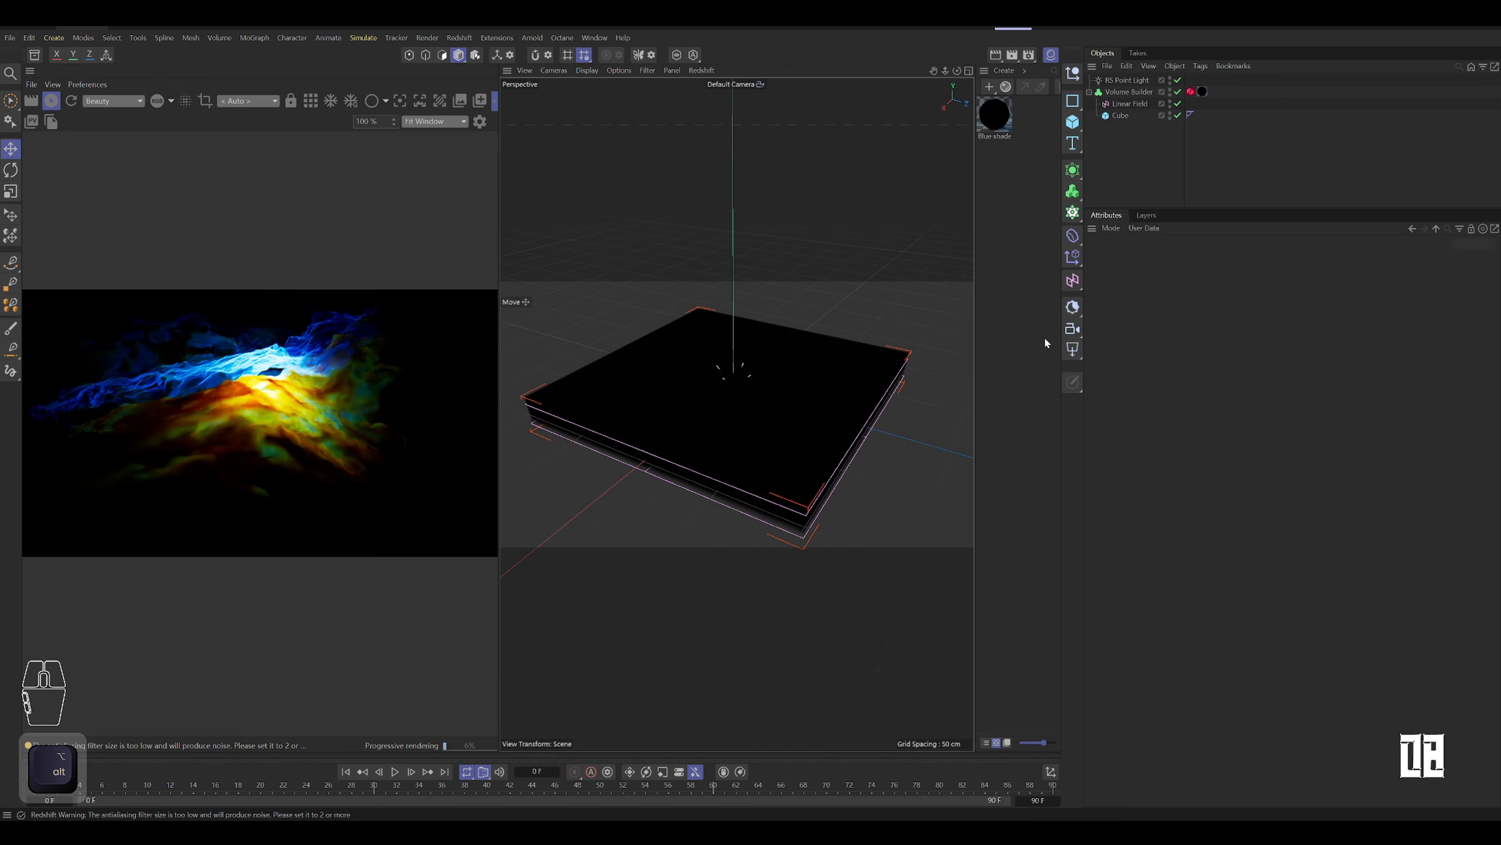
pyautogui.click(1072, 328)
pyautogui.click(1178, 80)
# Step: Override the Bloom lens effect on the Redshift camera, lower its threshold and orbit the camera around the volume
pyautogui.click(1324, 258)
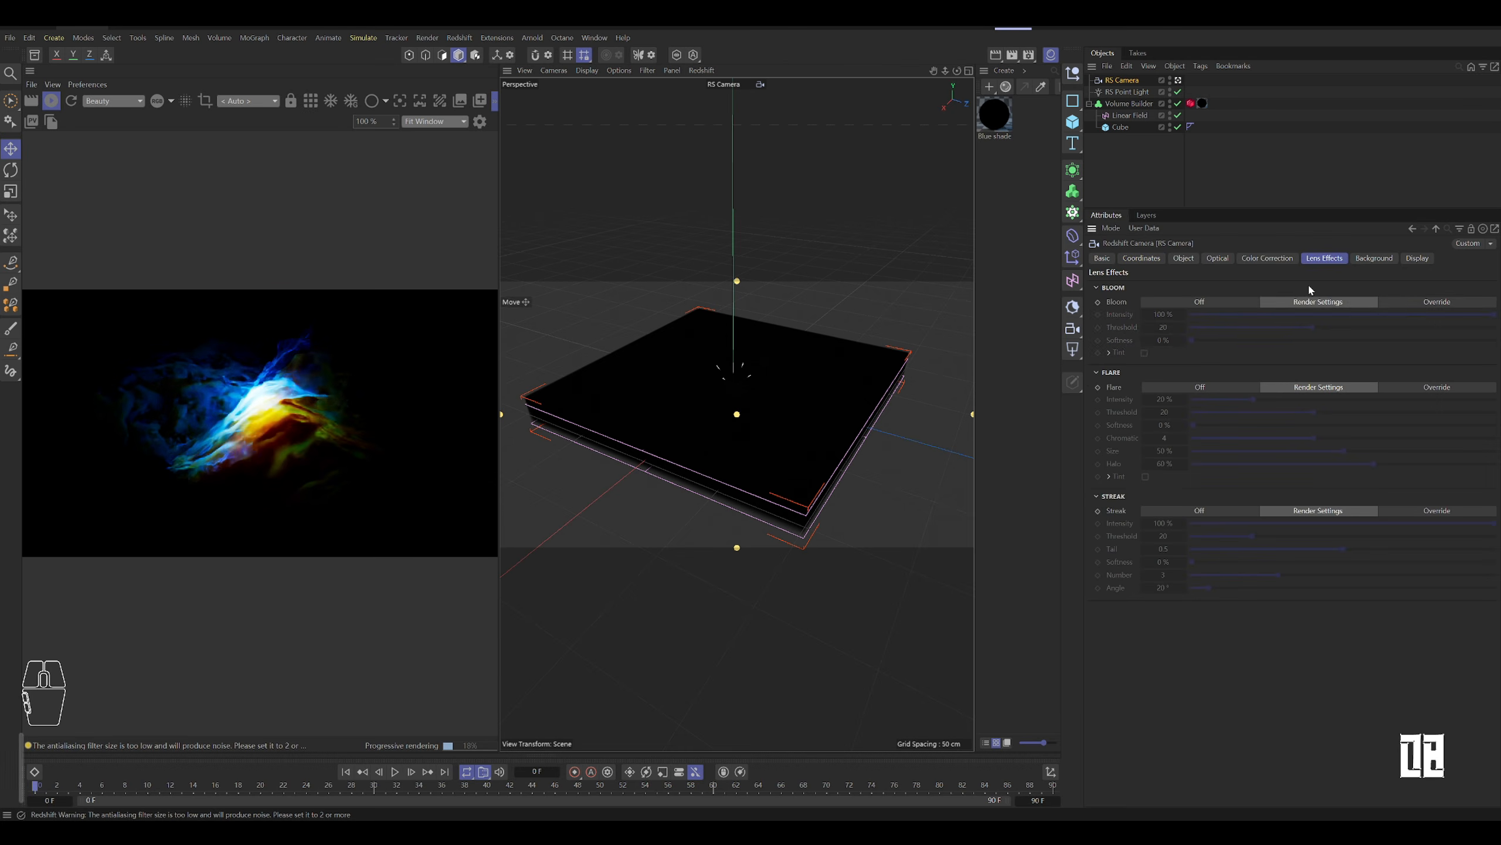
pyautogui.click(1430, 301)
pyautogui.moveTo(1400, 328); pyautogui.dragTo(1223, 329)
pyautogui.keyDown('alt'); pyautogui.moveTo(841, 345); pyautogui.dragTo(976, 283); pyautogui.keyUp('alt')
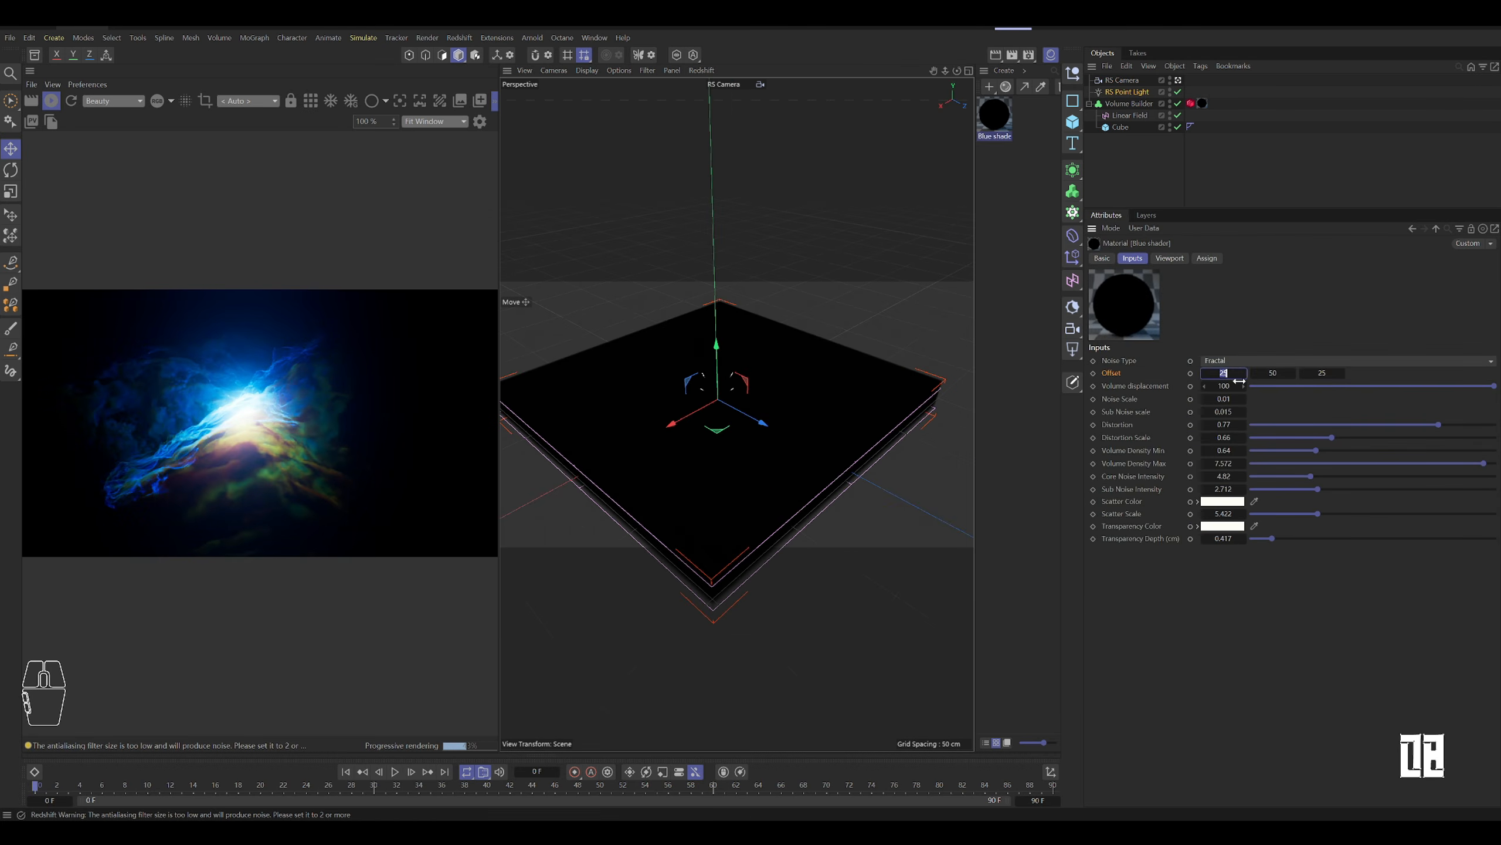
# Step: Set all three Offset values of the Blue shader material to 0
pyautogui.write('0')
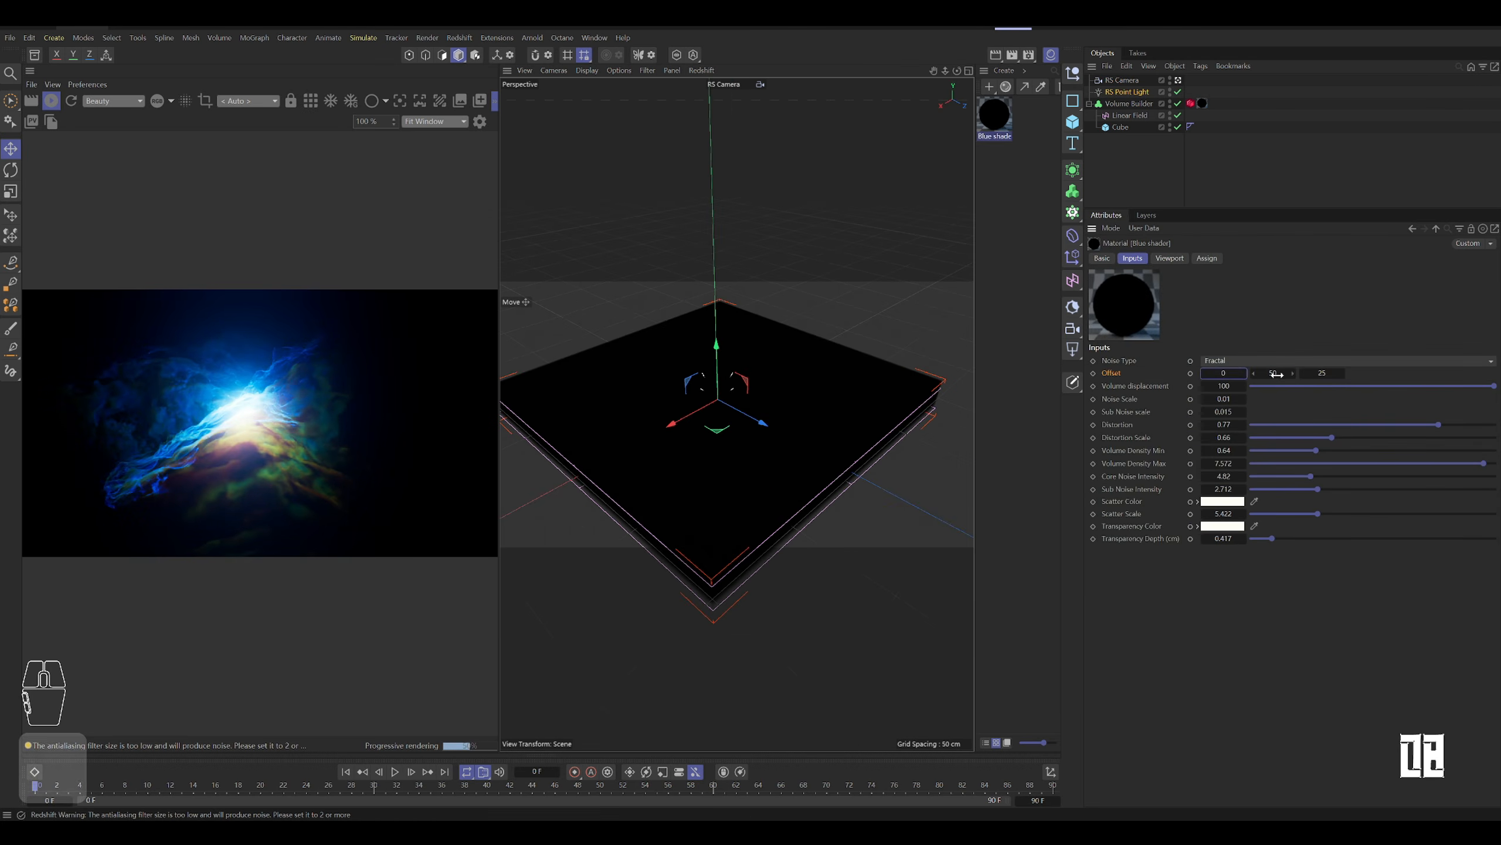
pyautogui.press('Tab')
pyautogui.write('0')
pyautogui.press('Tab')
pyautogui.write('0')
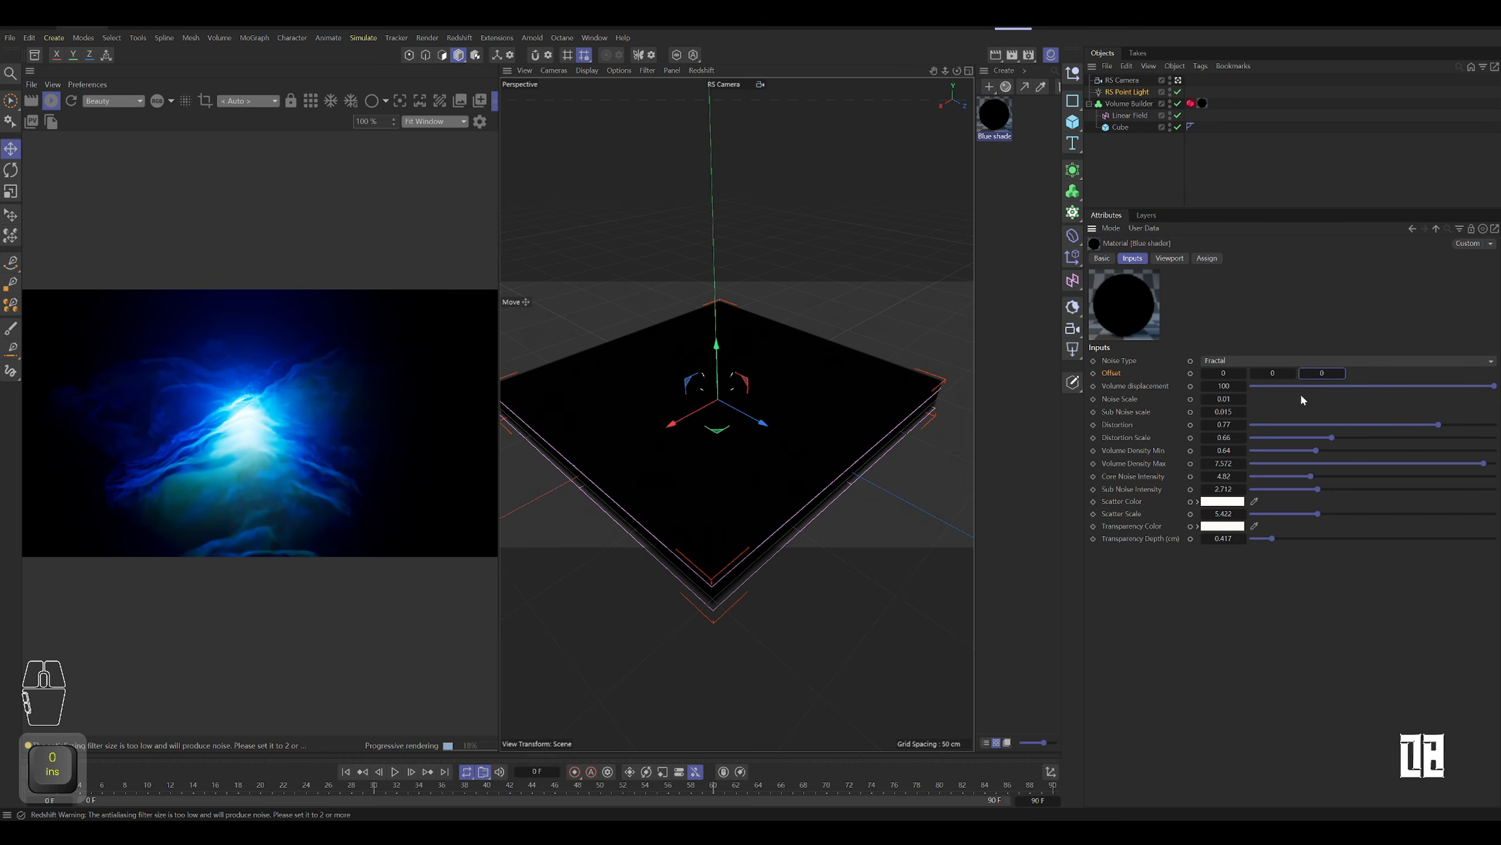
# Step: Set the Blue shader material's Offset to 25, 50 and 150
pyautogui.click(1224, 373)
pyautogui.write('150')
pyautogui.press('Tab')
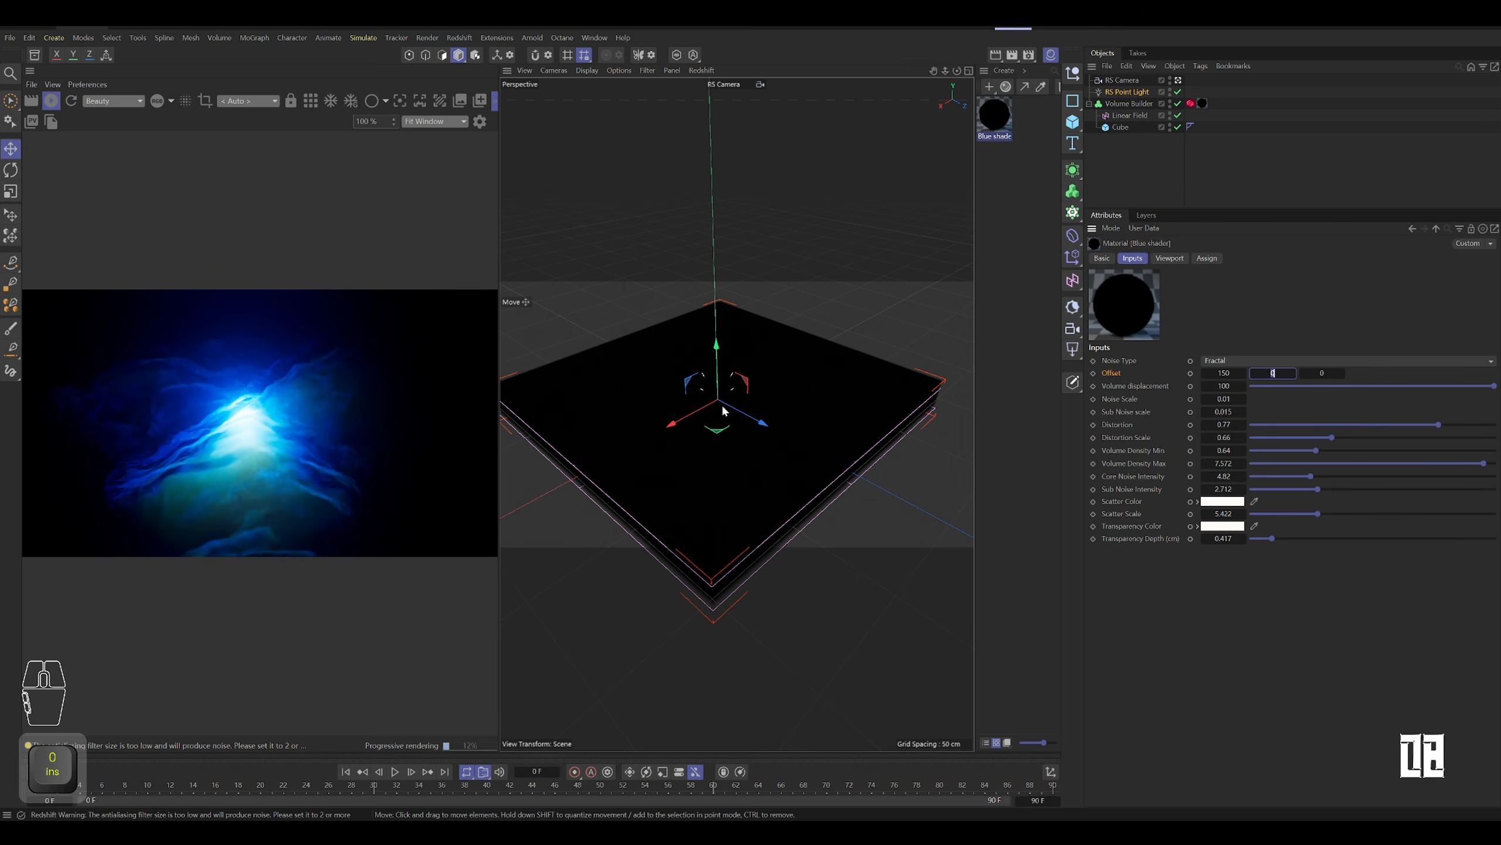
pyautogui.write('25')
pyautogui.press('Tab')
pyautogui.write('50')
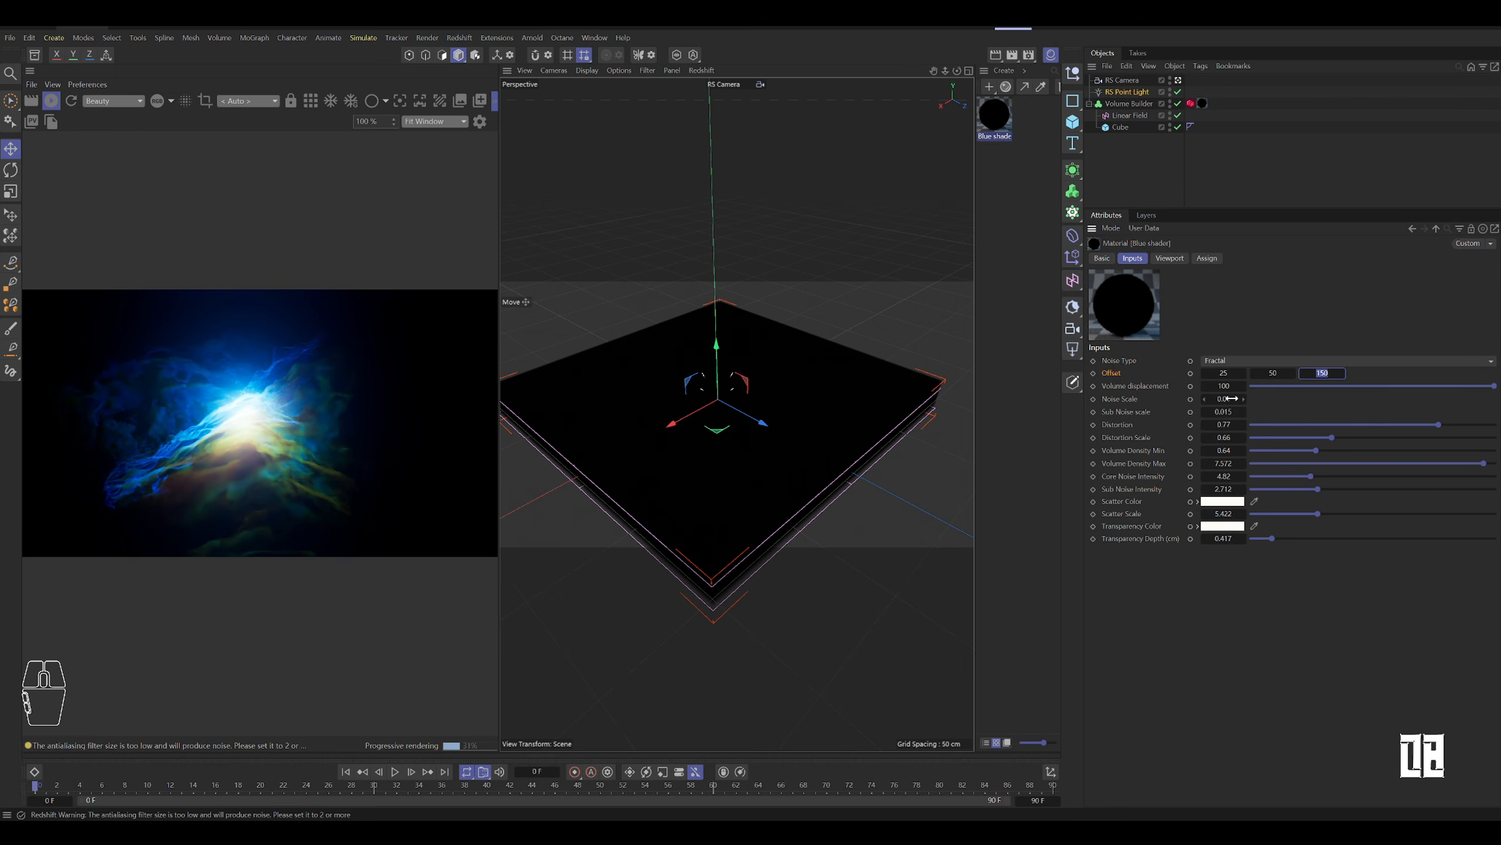
# Step: Set the Blue shader's Noise Scale to 0.03 and its Sub Noise scale to 0.032
pyautogui.click(1232, 398)
pyautogui.press('BackSpace')
pyautogui.write('3')
pyautogui.moveTo(1243, 417); pyautogui.dragTo(1243, 402)
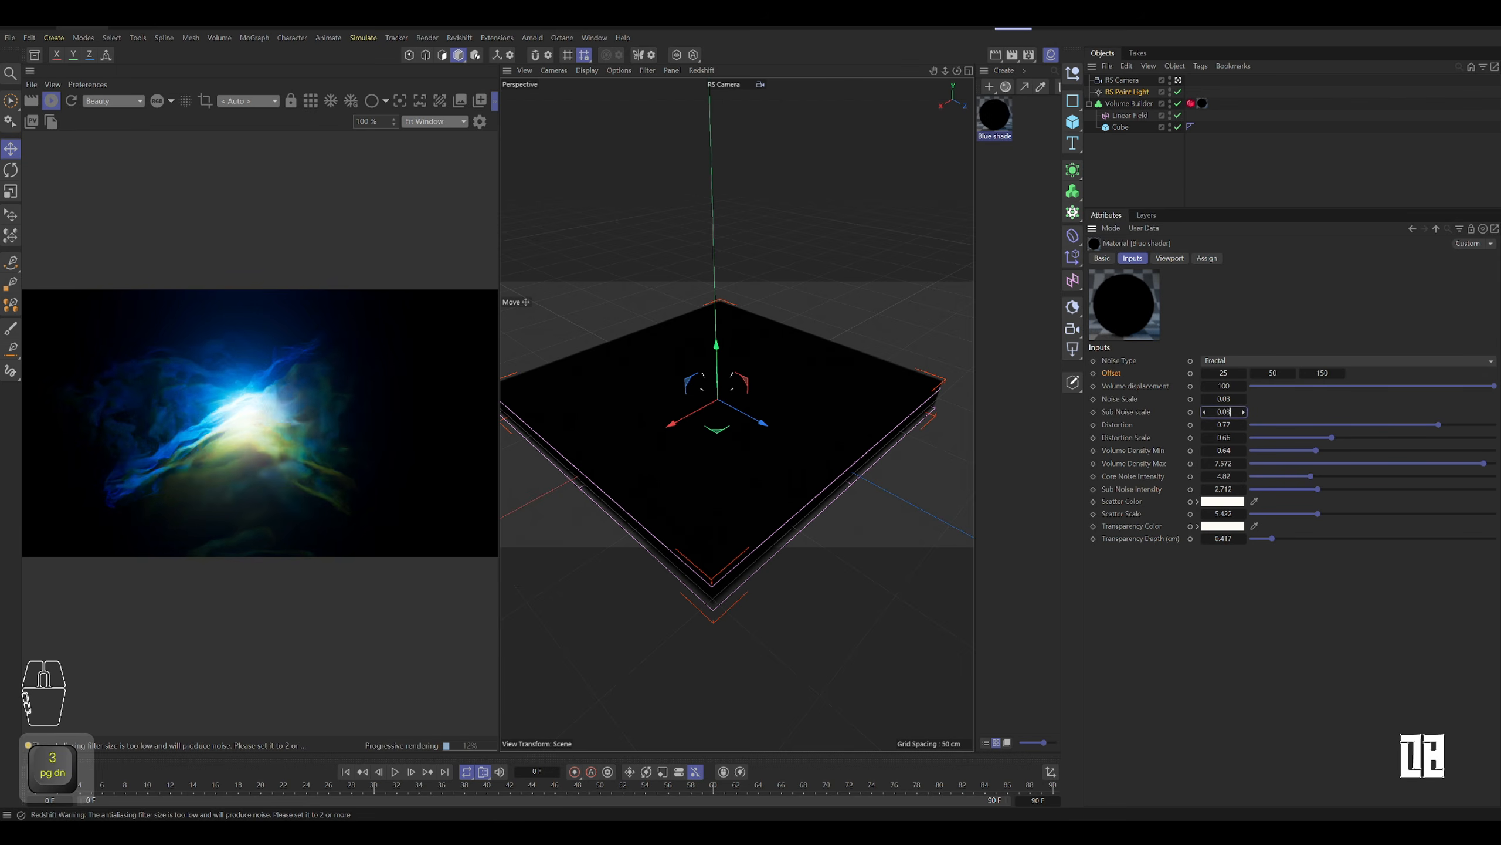
# Step: Set the shader's Distortion Scale to about 1.78, Volume Density Min to about 2.832 and Volume Density Max to about 6.932
pyautogui.keyDown('alt'); pyautogui.moveTo(863, 485); pyautogui.dragTo(768, 438); pyautogui.keyUp('alt')
pyautogui.moveTo(1331, 437); pyautogui.dragTo(1468, 437)
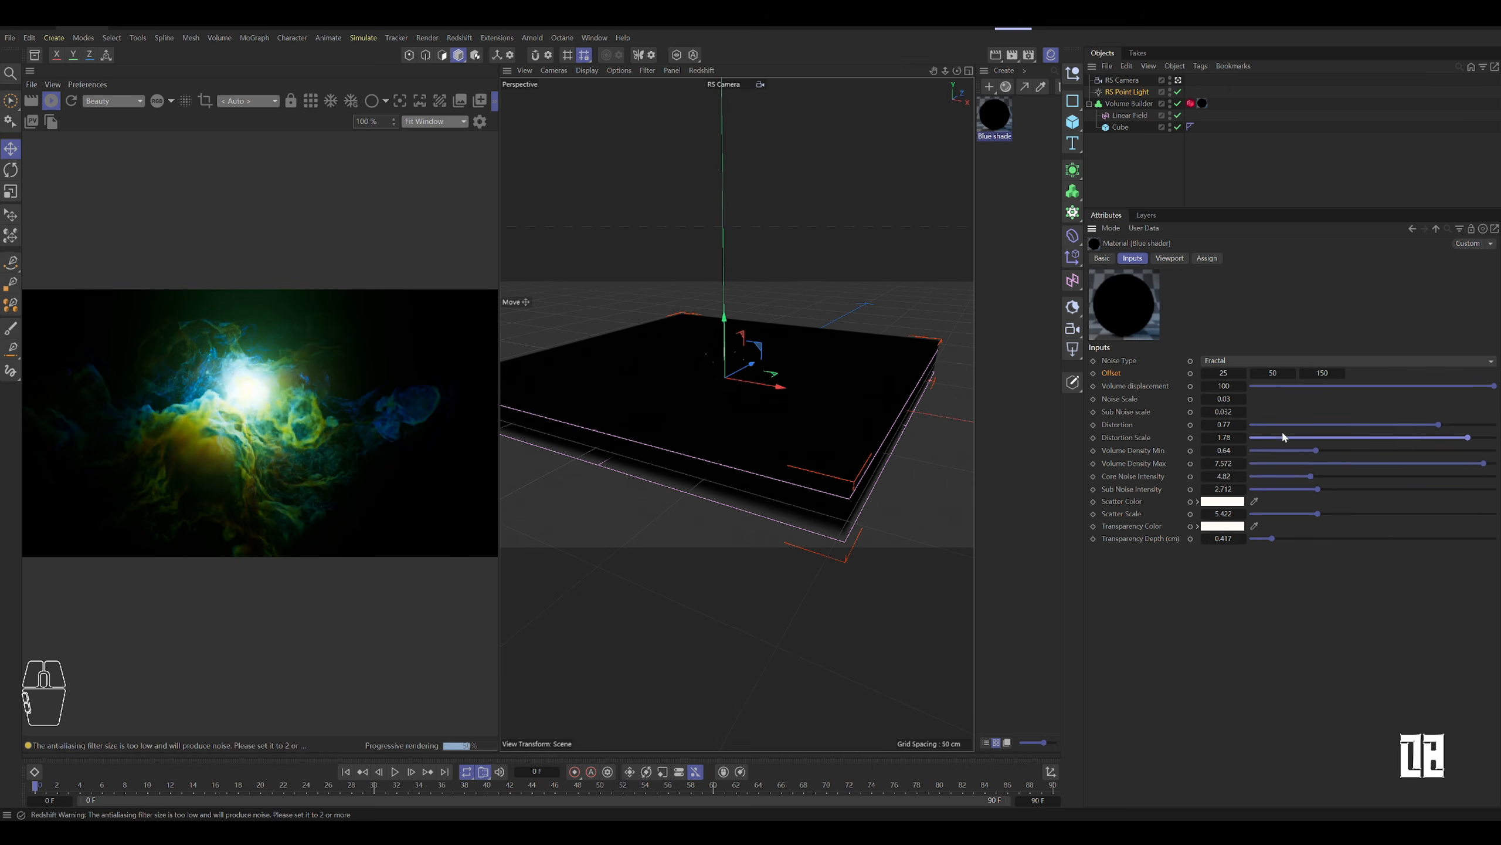
pyautogui.moveTo(1313, 453); pyautogui.dragTo(1370, 451)
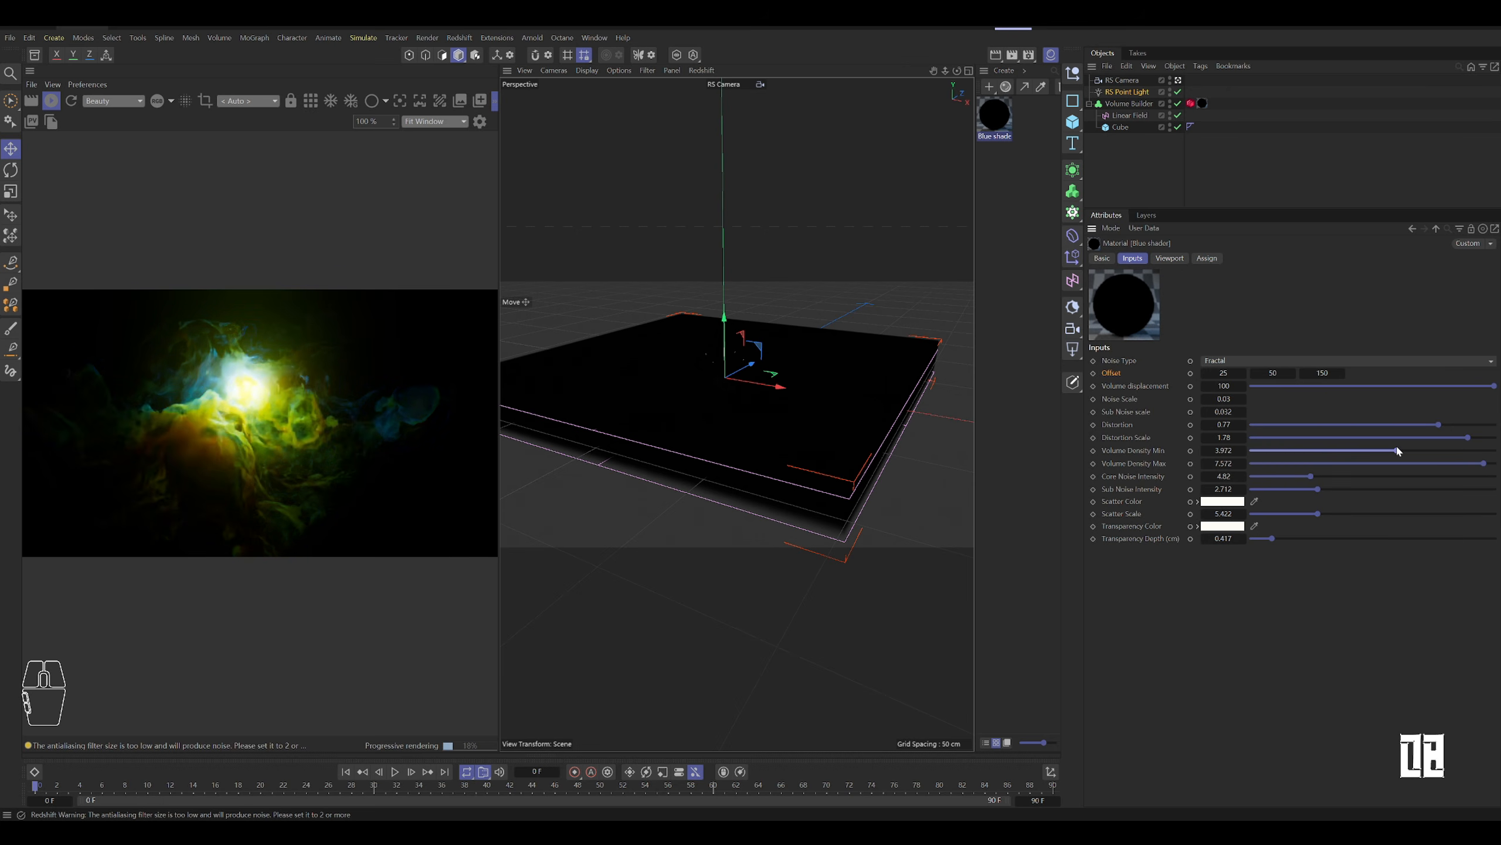
pyautogui.click(1382, 465)
pyautogui.click(1469, 464)
# Step: Set Core Noise Intensity to about 5.532, Sub Noise Intensity to 4.392, Scatter Scale to 16.7 and Transparency Depth to 0.182
pyautogui.click(1466, 476)
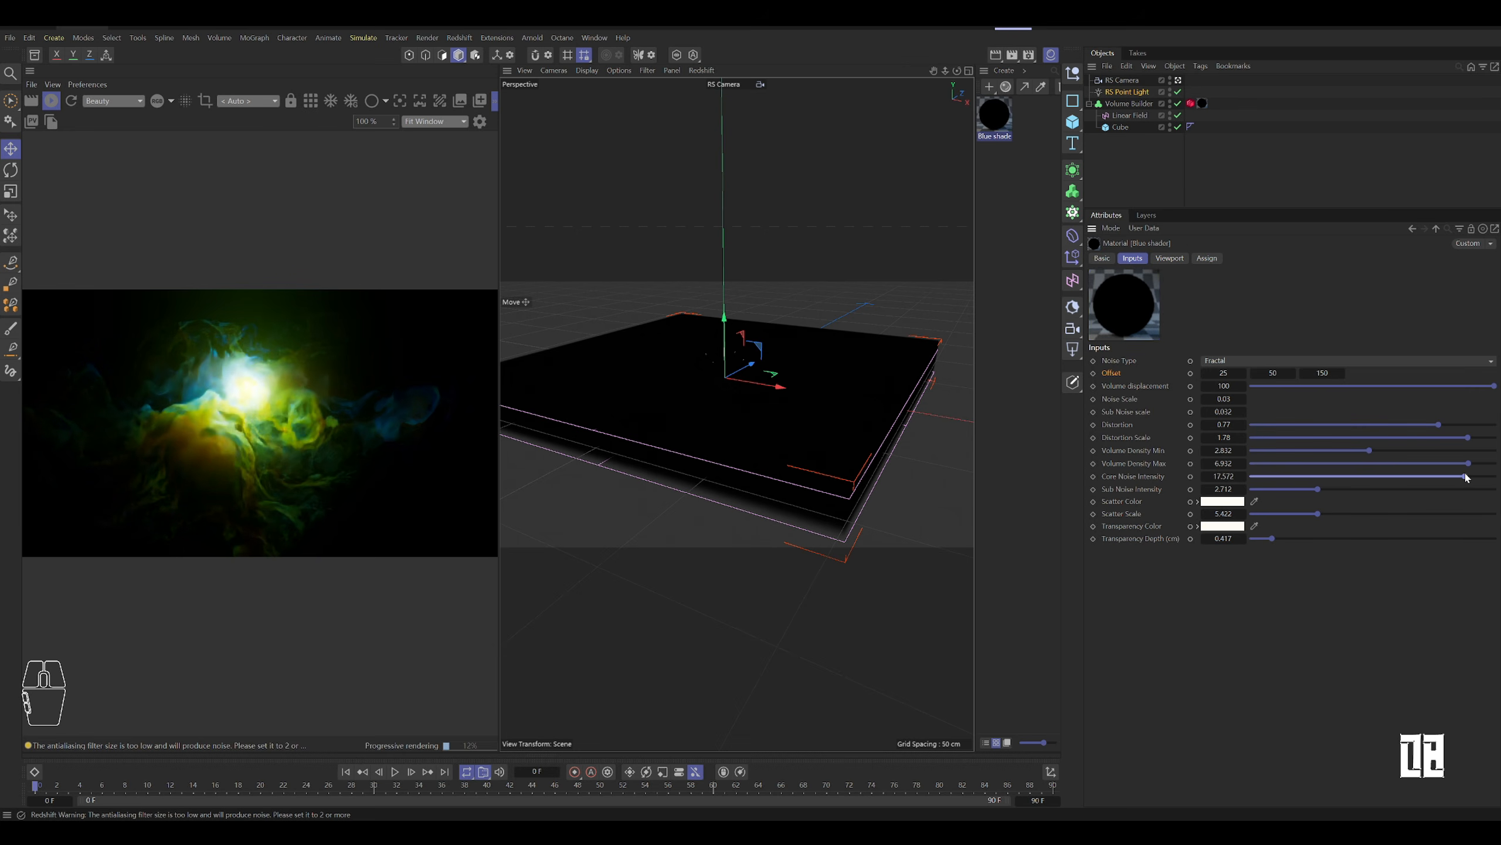
pyautogui.click(1319, 477)
pyautogui.moveTo(1257, 489); pyautogui.dragTo(1454, 515)
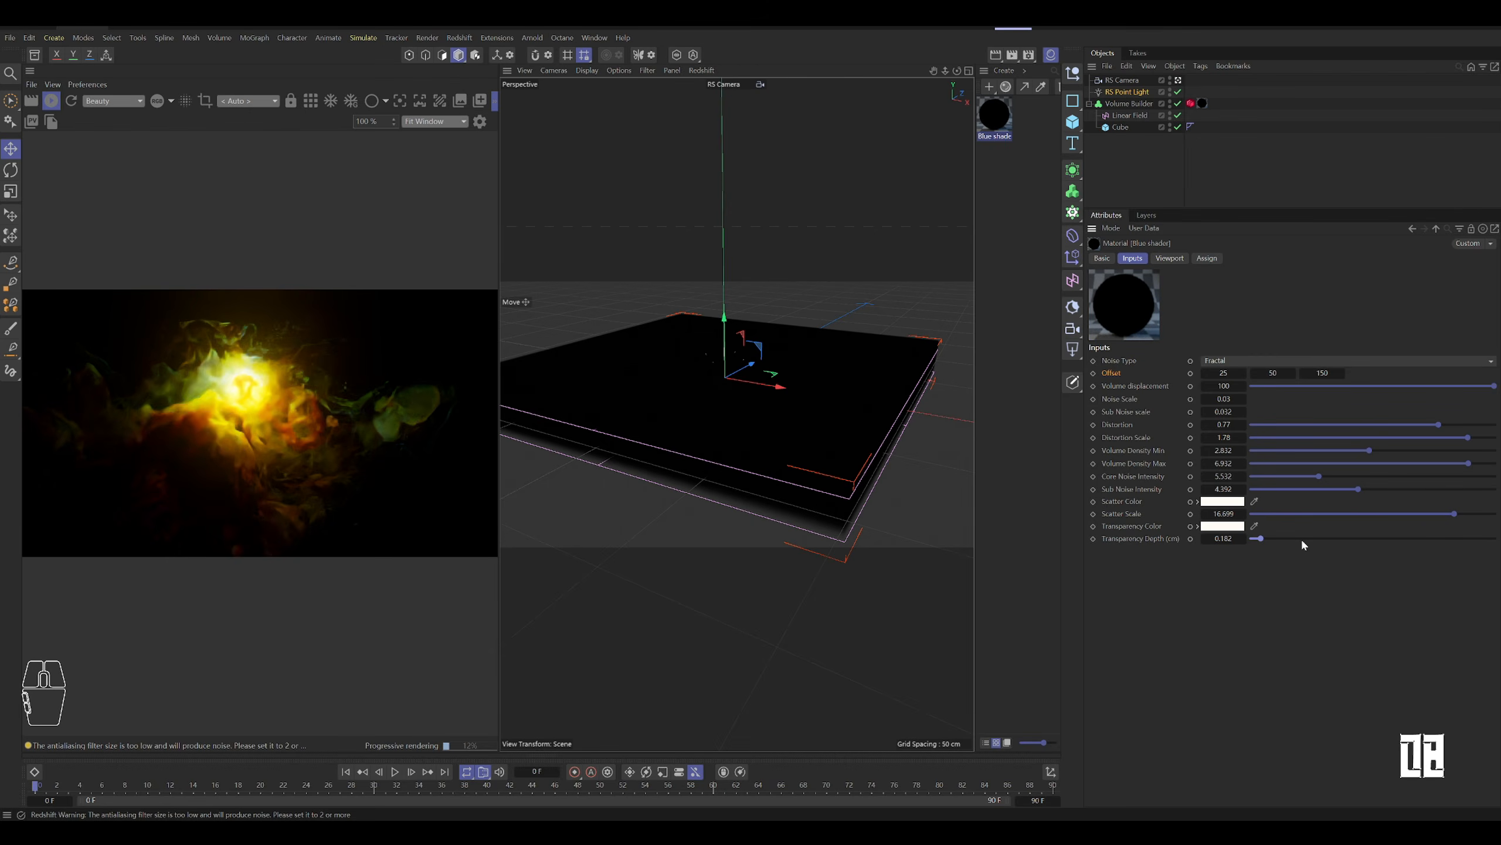
pyautogui.keyDown('alt'); pyautogui.moveTo(805, 392); pyautogui.dragTo(770, 436); pyautogui.keyUp('alt')
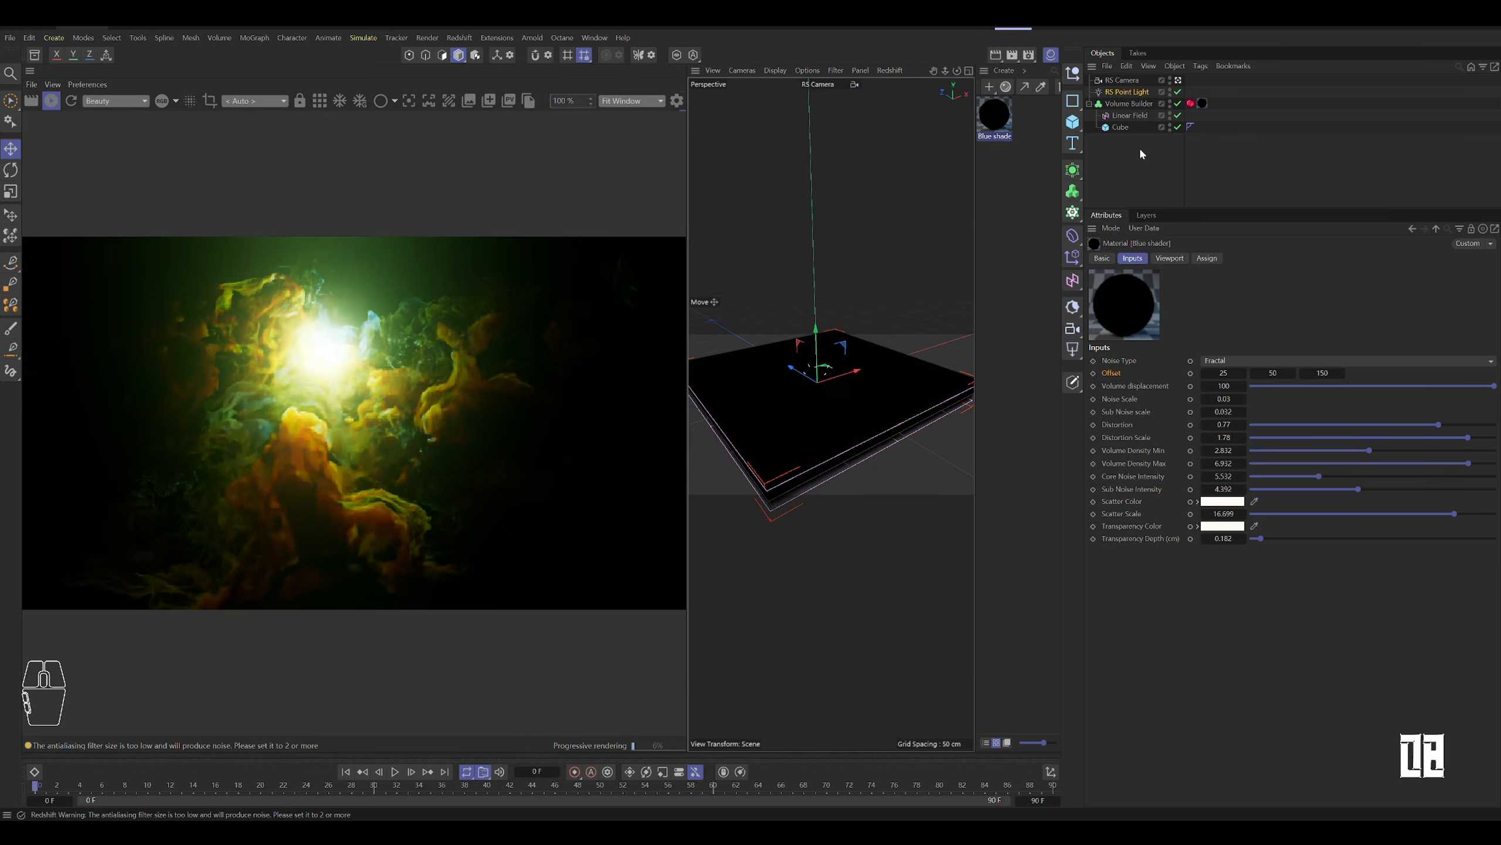
# Step: Show the Cube asset's version list and widen the asset library to read it
pyautogui.rightClick(197, 284)
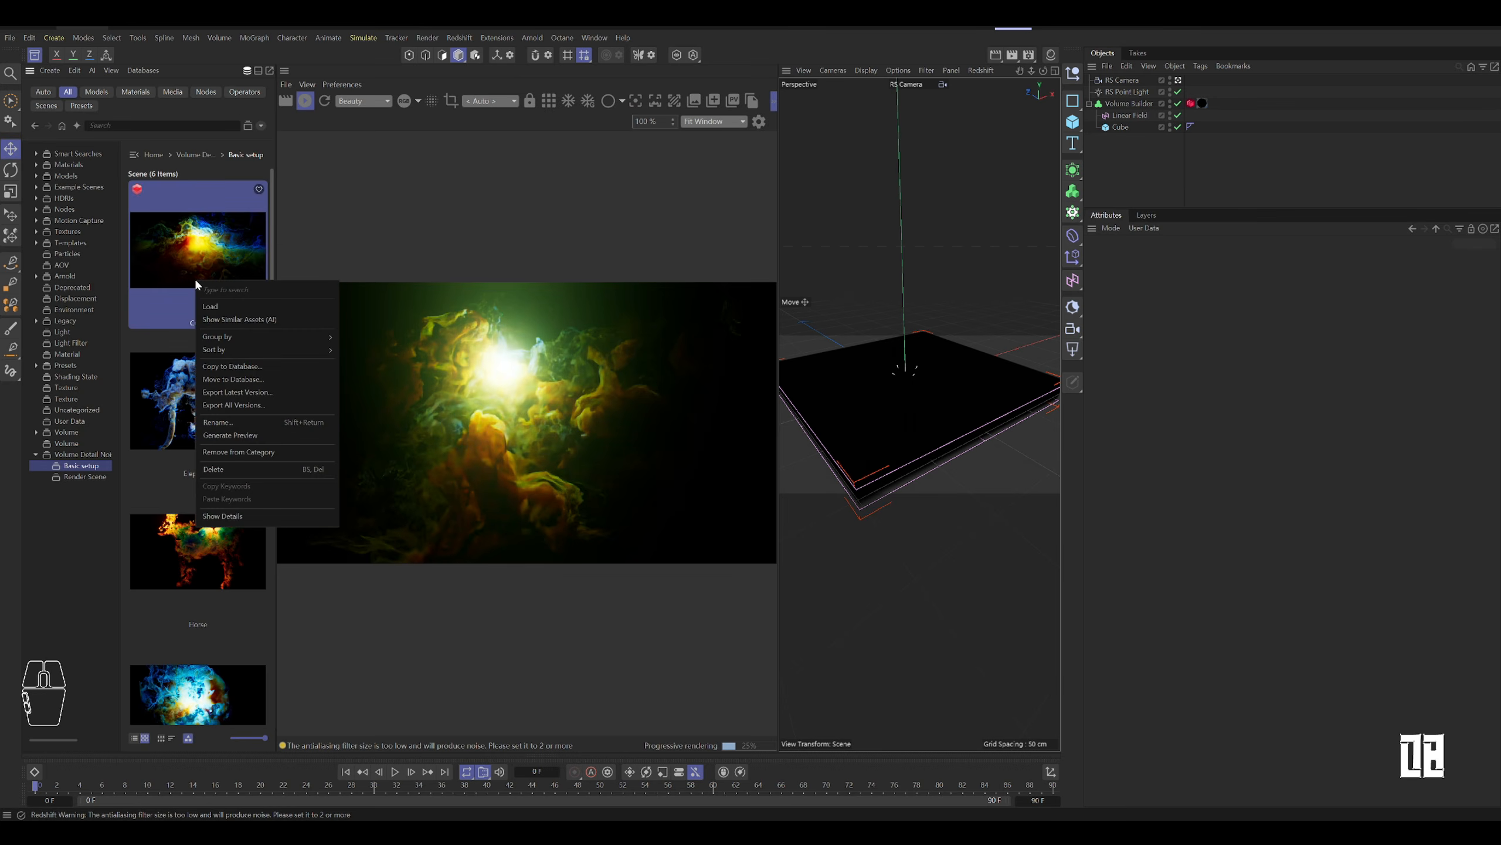
pyautogui.click(233, 516)
pyautogui.click(176, 633)
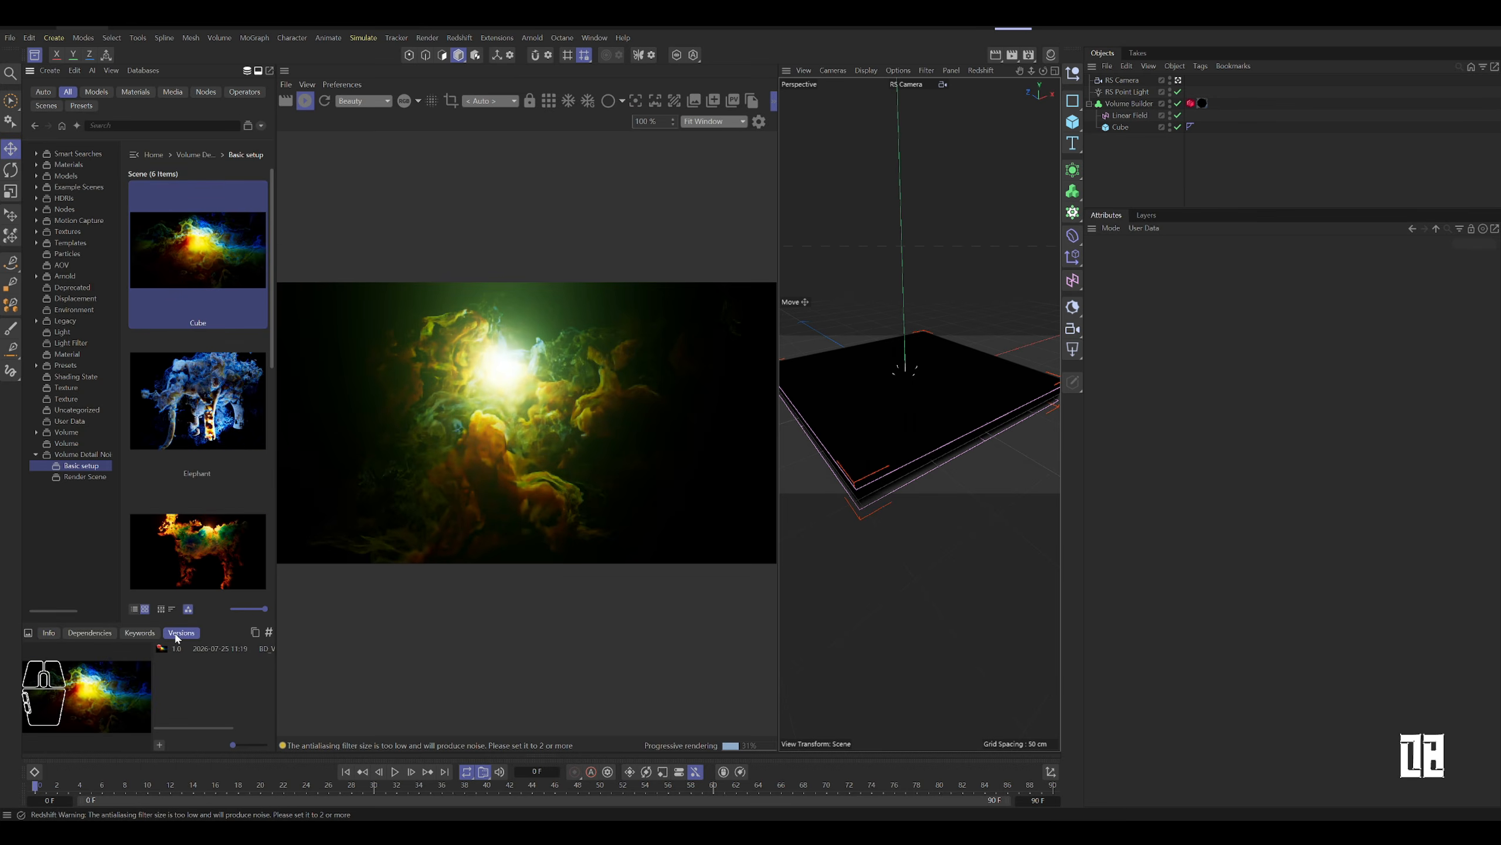
pyautogui.moveTo(274, 679); pyautogui.dragTo(324, 676)
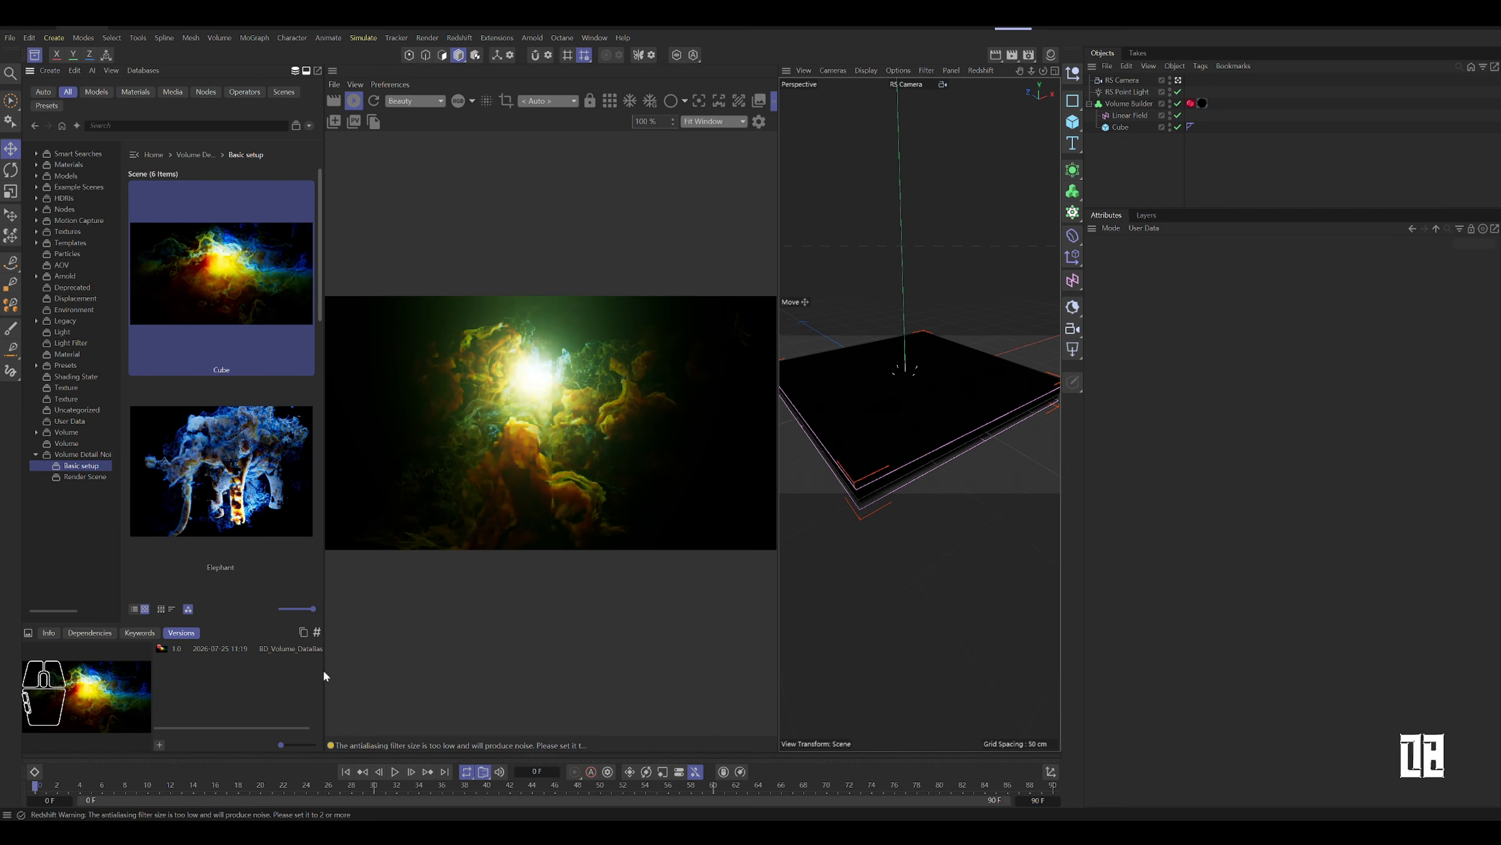
# Step: Save the current scene as version 2.0 of the Cube asset in the BD_Volume_DataBases database, category Basic setup
pyautogui.click(160, 744)
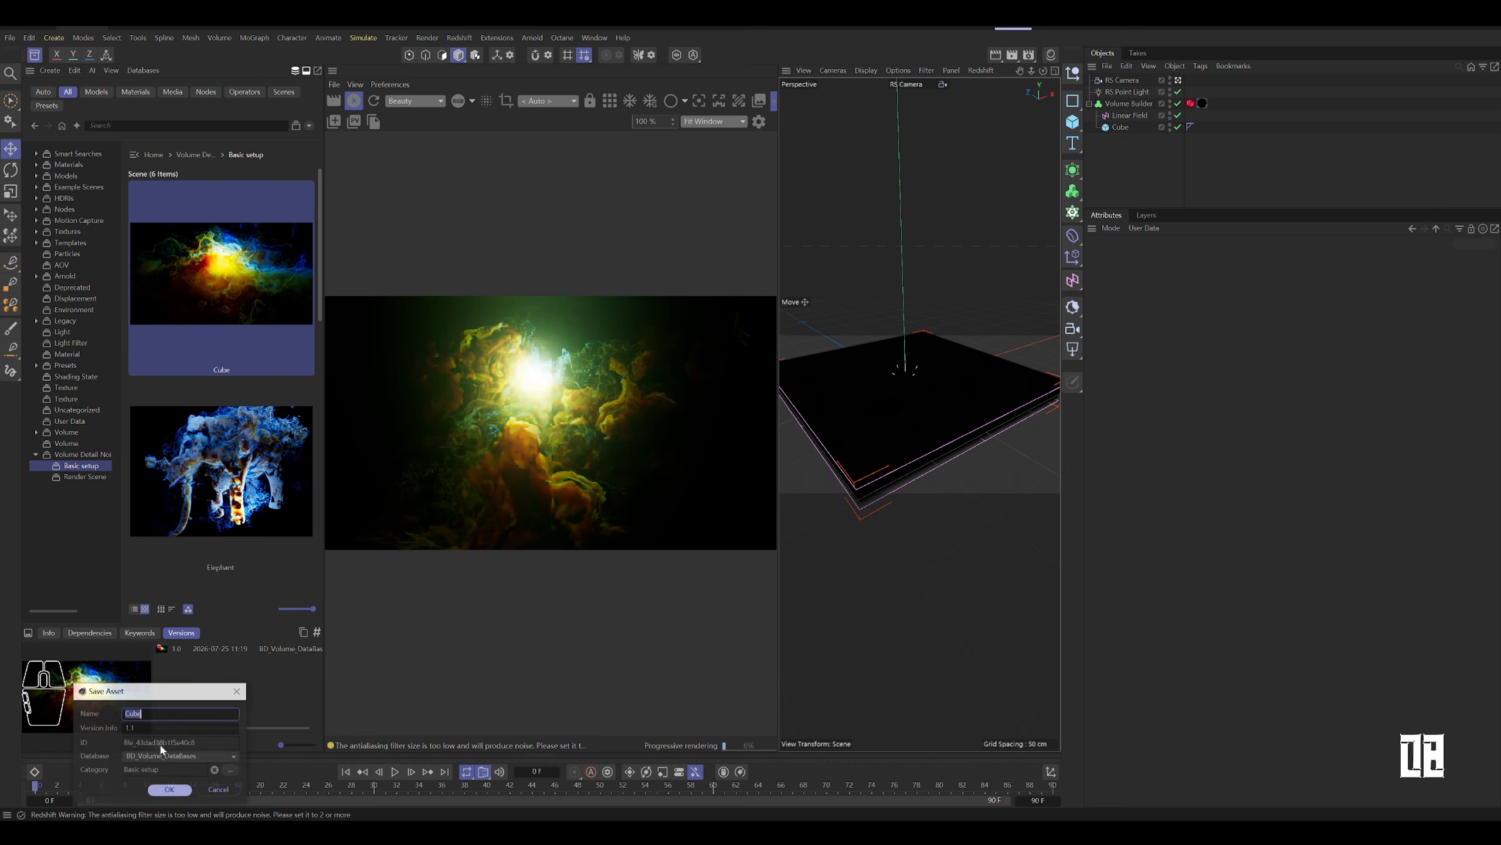
pyautogui.press('BackSpace')
pyautogui.write('2')
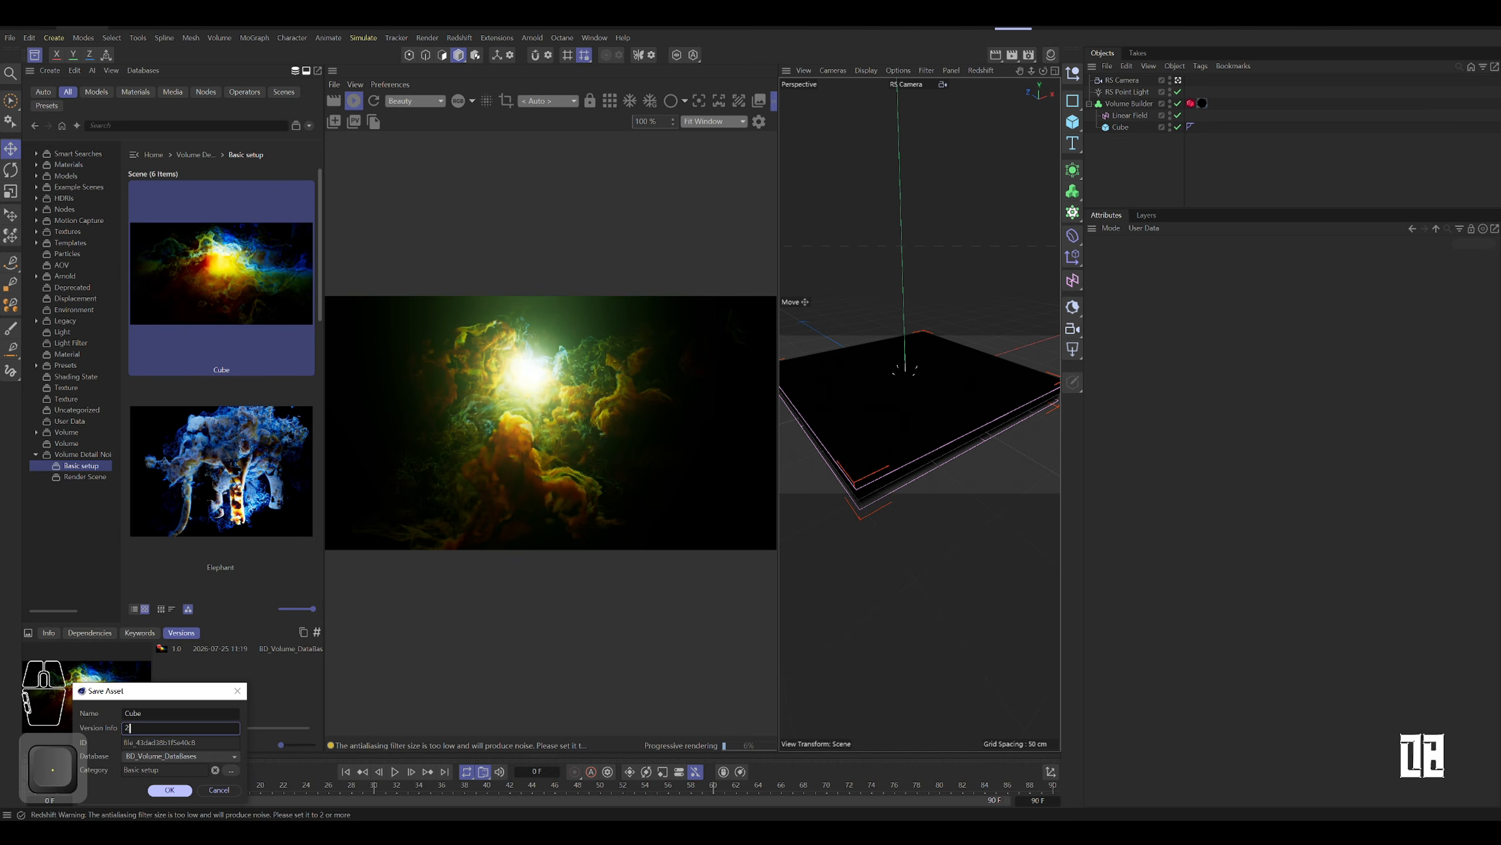
pyautogui.click(175, 792)
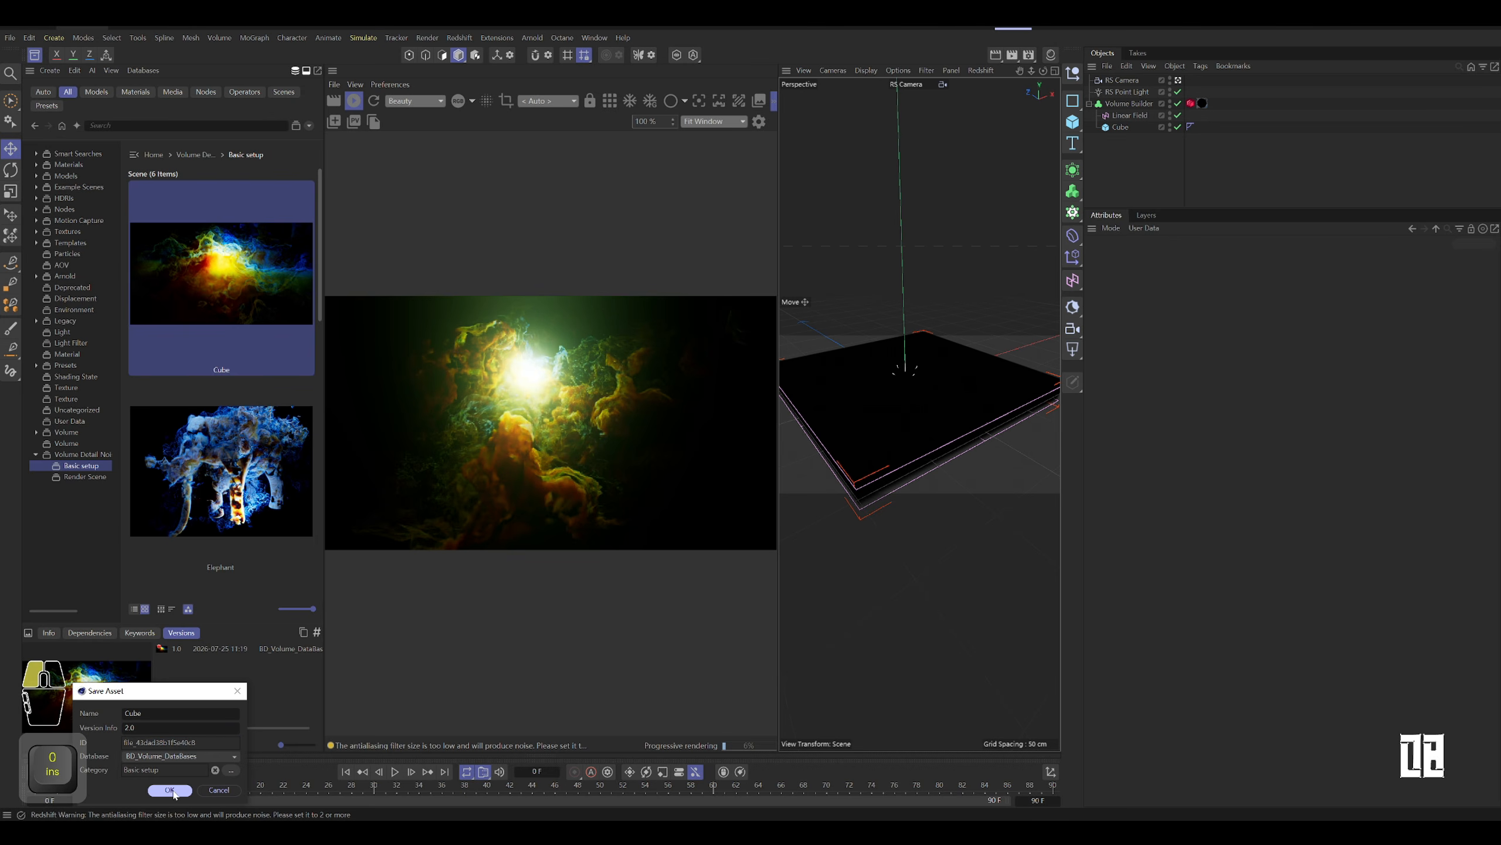
# Step: Capture the rendered nebula image and update the Cube asset's preview from the clipboard
pyautogui.press('ctrl+Print')
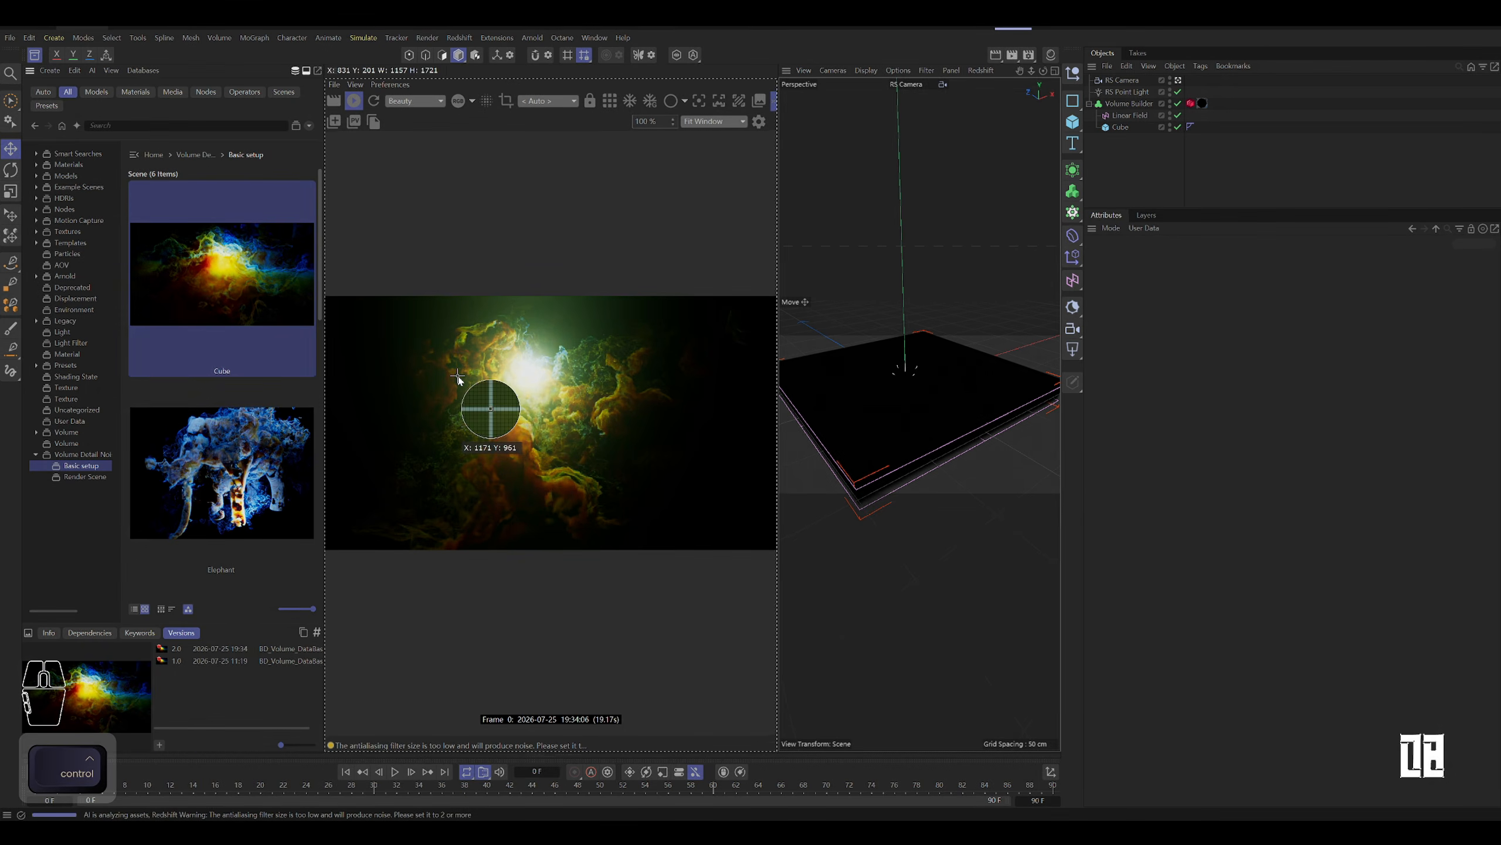
pyautogui.moveTo(326, 297); pyautogui.dragTo(774, 550)
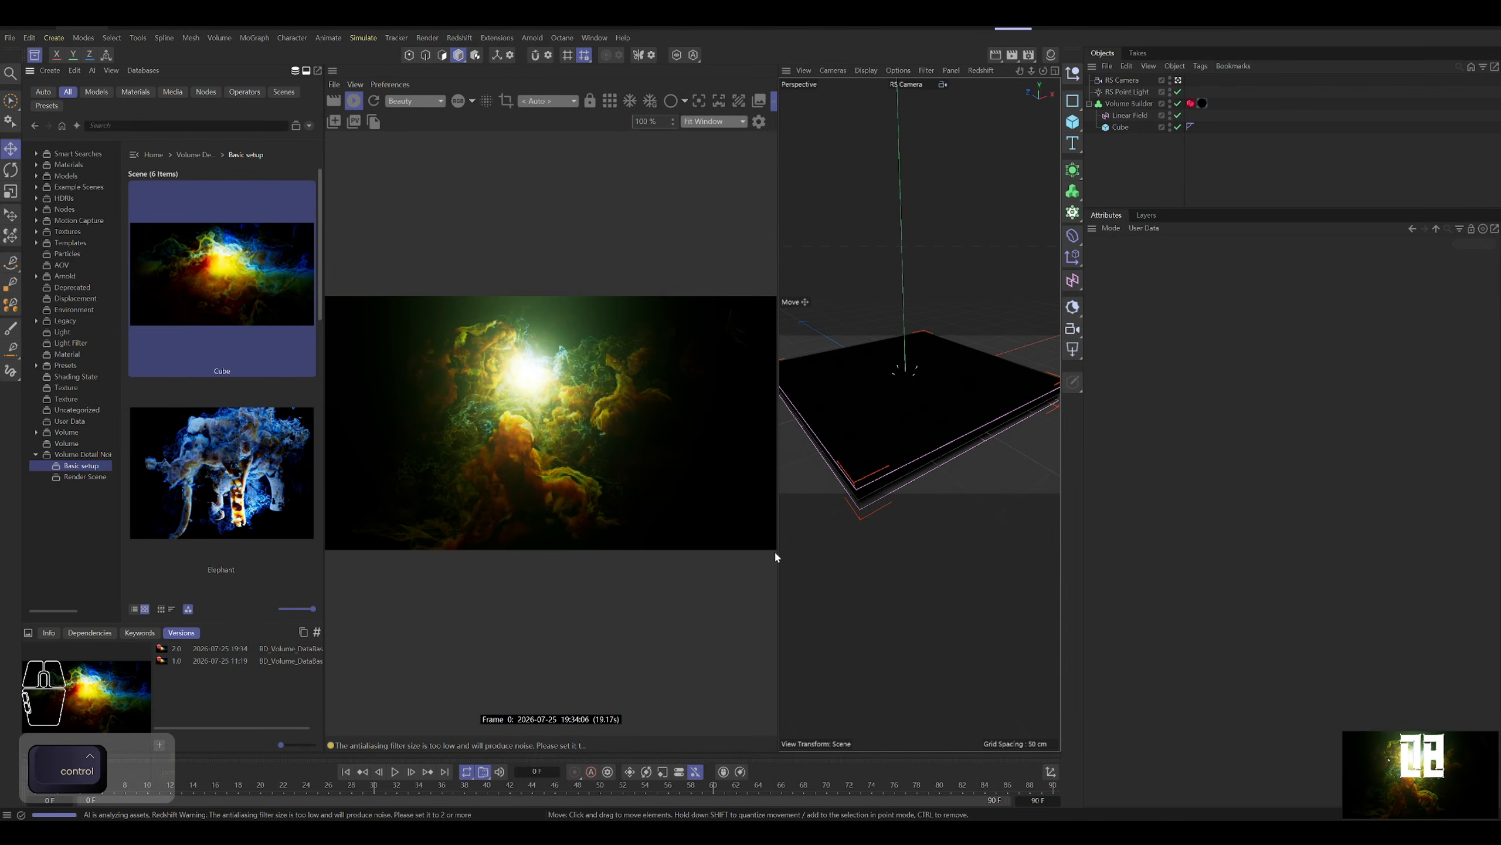
pyautogui.rightClick(95, 695)
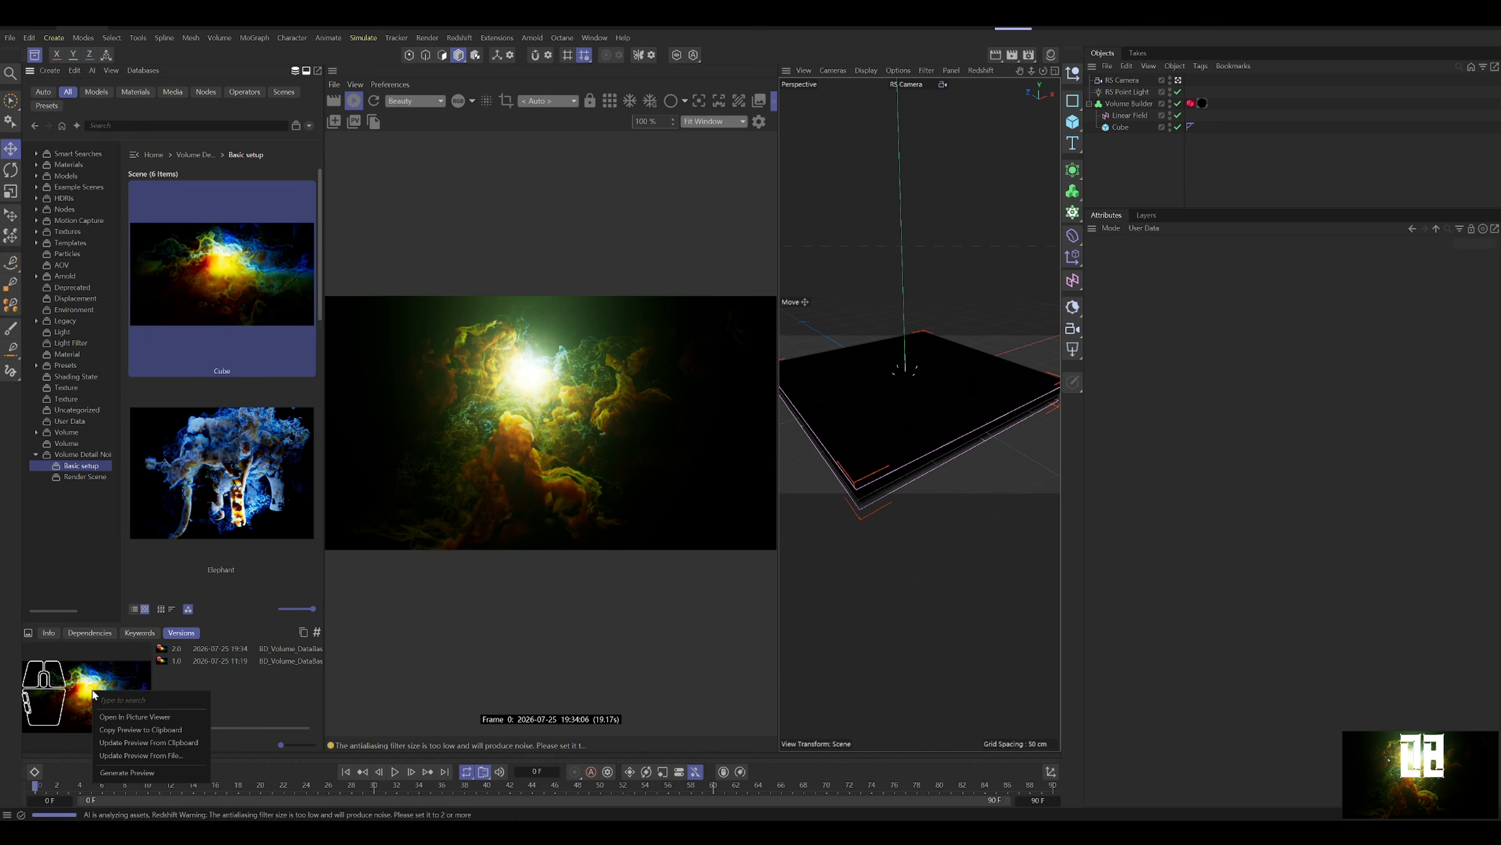
pyautogui.click(161, 742)
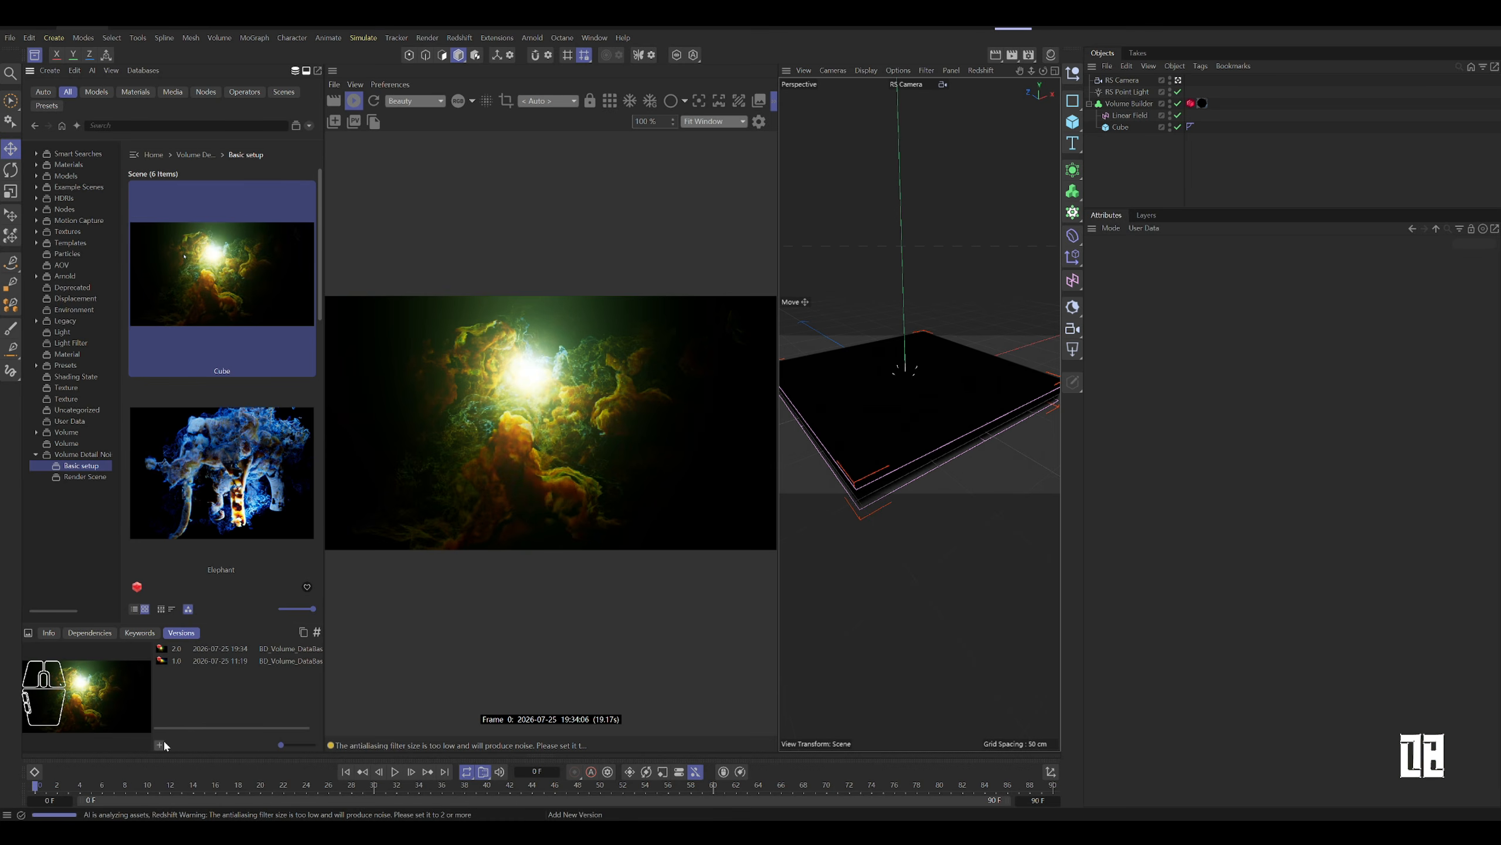
# Step: Compare the previews of Cube asset versions 1.0 and 2.0
pyautogui.click(176, 661)
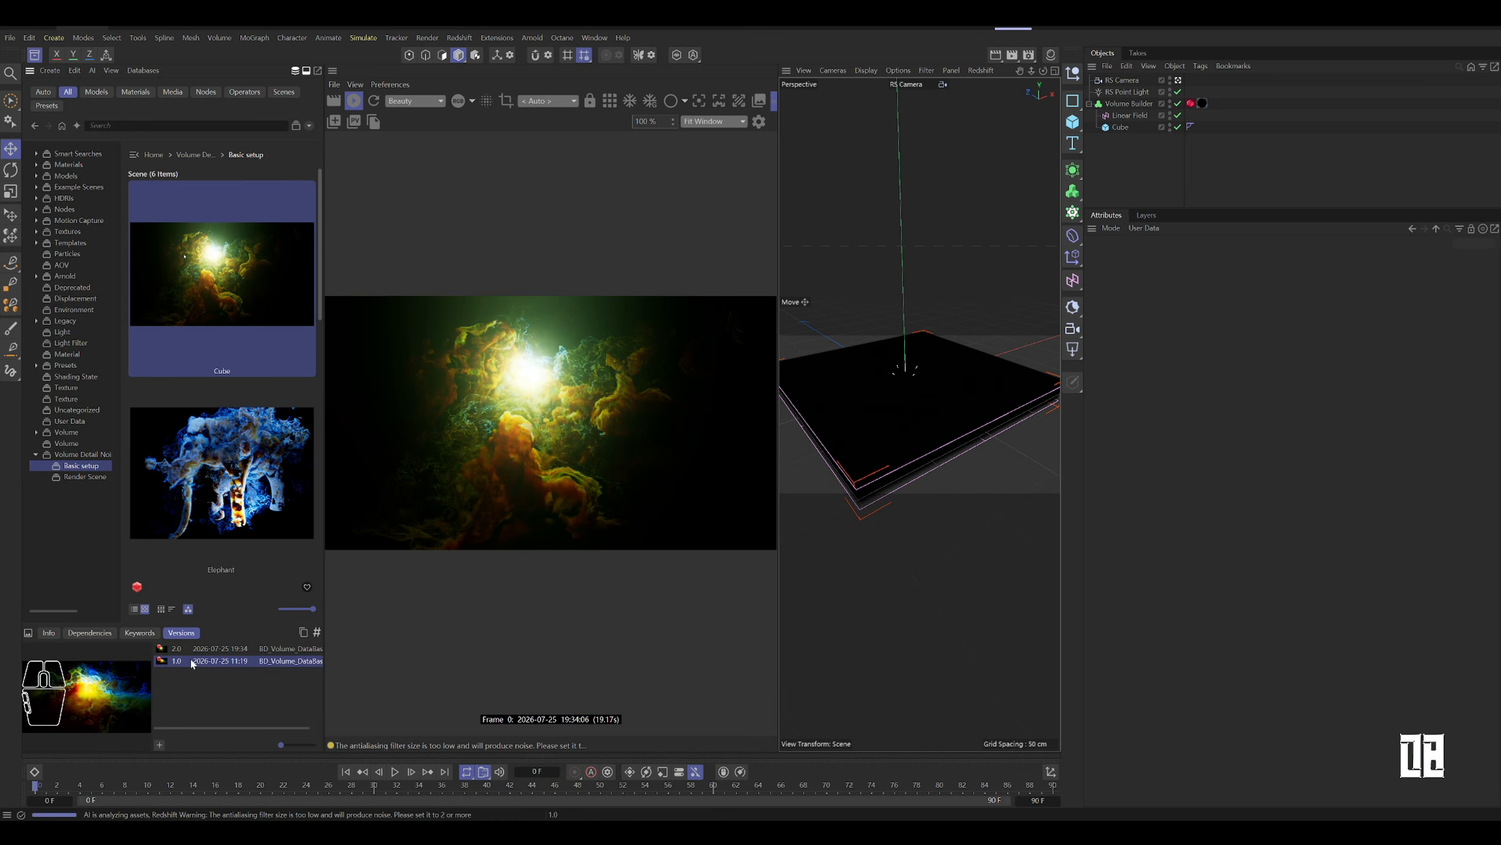
pyautogui.click(184, 652)
pyautogui.click(182, 663)
pyautogui.click(177, 650)
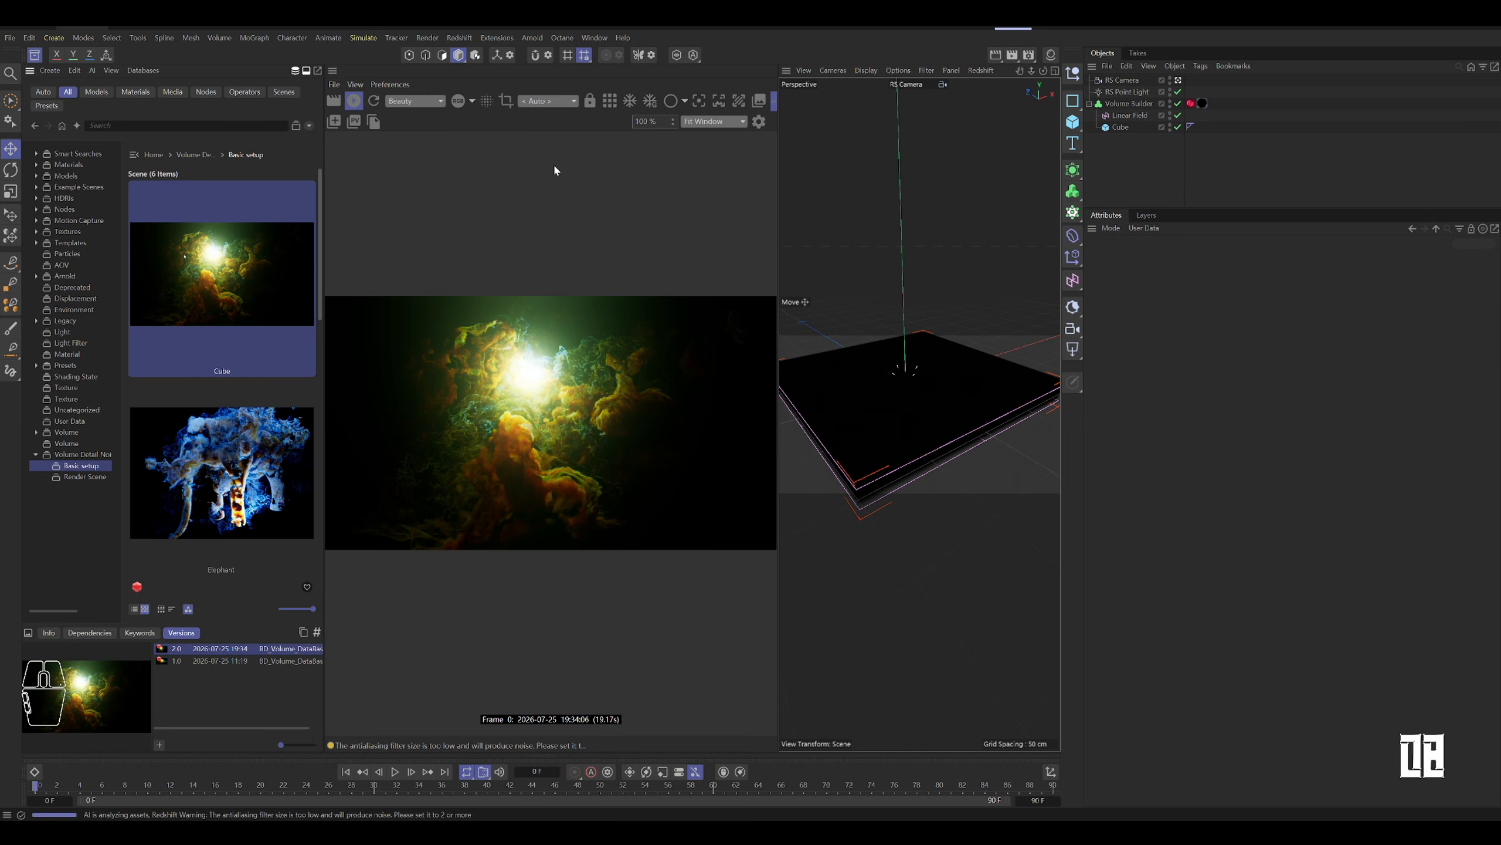
# Step: Load the Torus_Animation.c4d scene from the Basic setup category and hide the asset library
pyautogui.rightClick(231, 490)
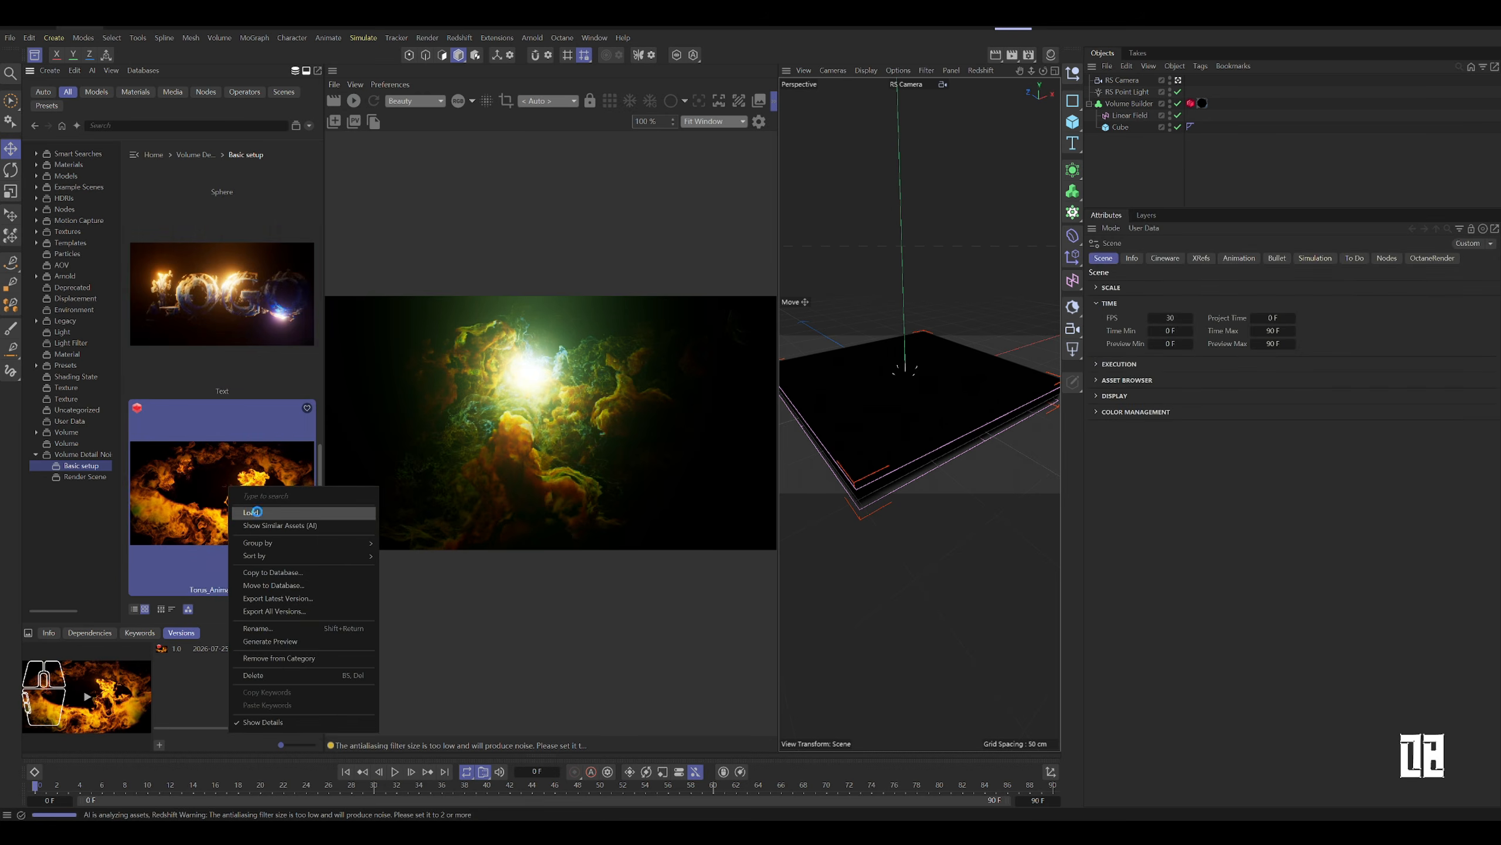
pyautogui.click(253, 511)
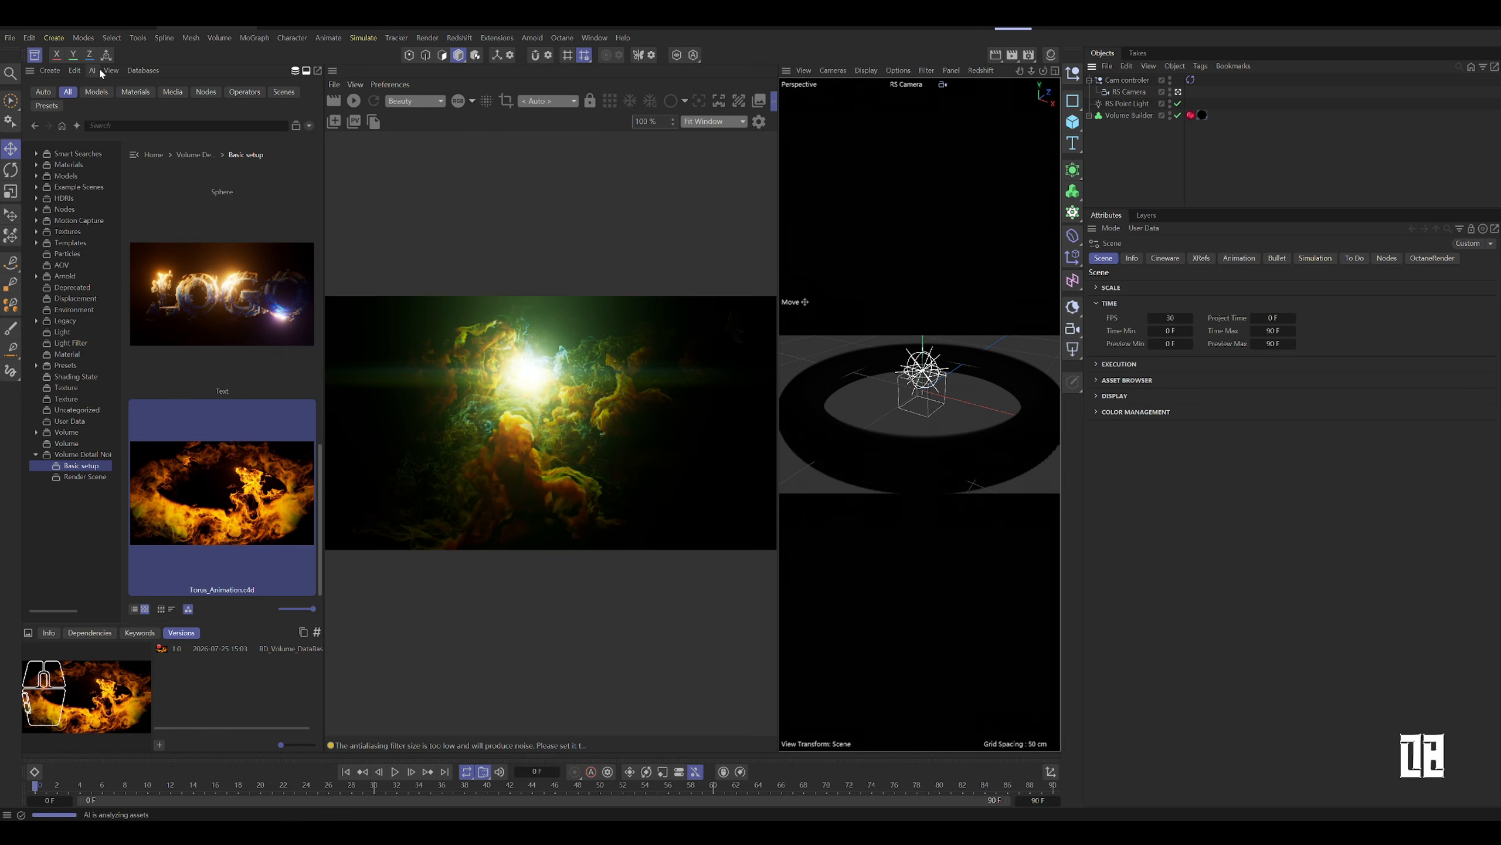
pyautogui.click(34, 54)
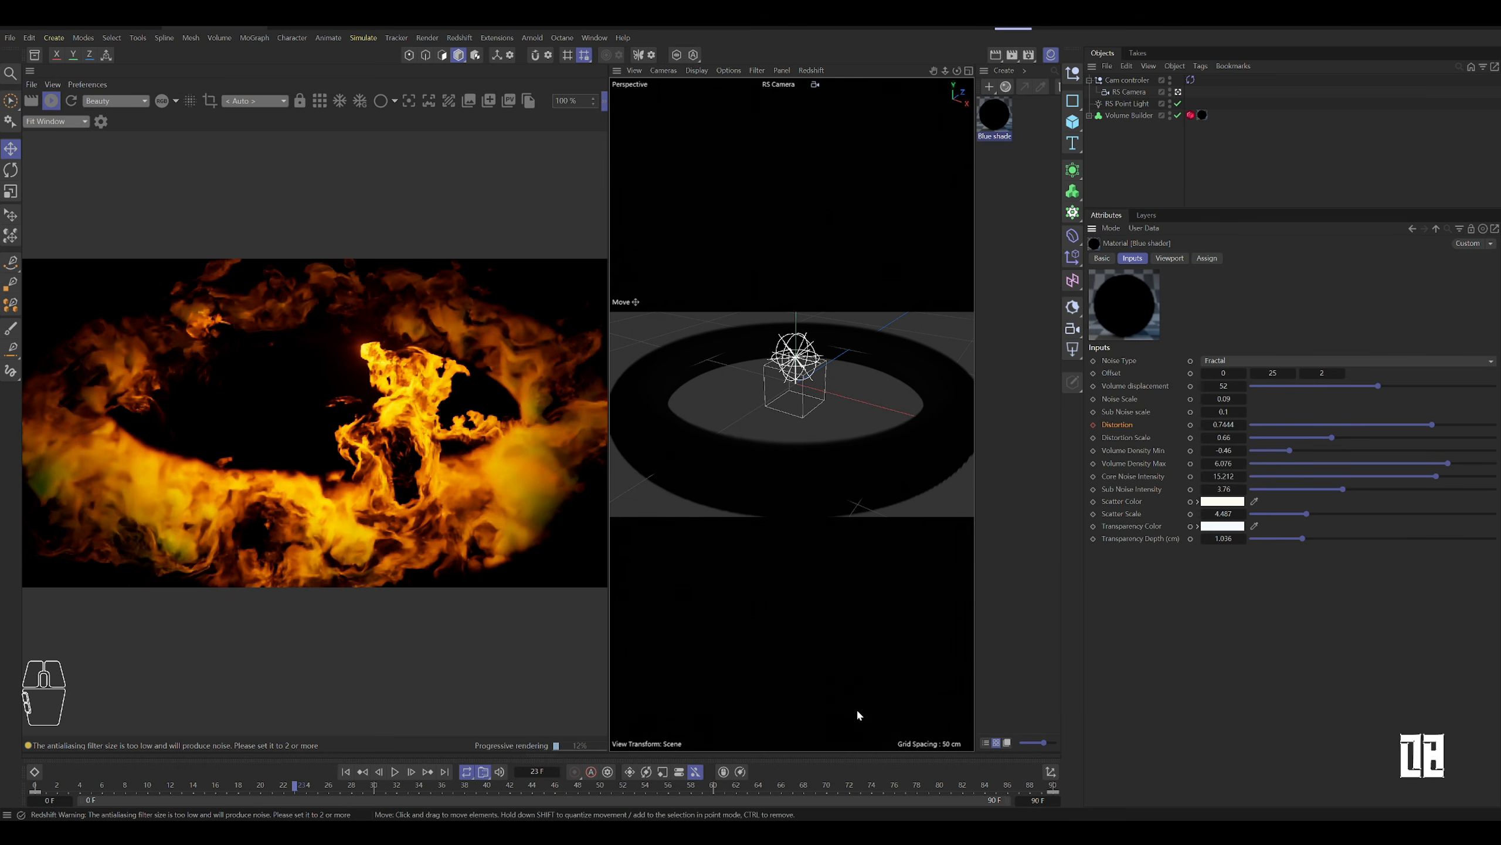
# Step: Go to frame 90 and tint the Blue shader's Transparency Color pale pink
pyautogui.moveTo(891, 791); pyautogui.dragTo(940, 787)
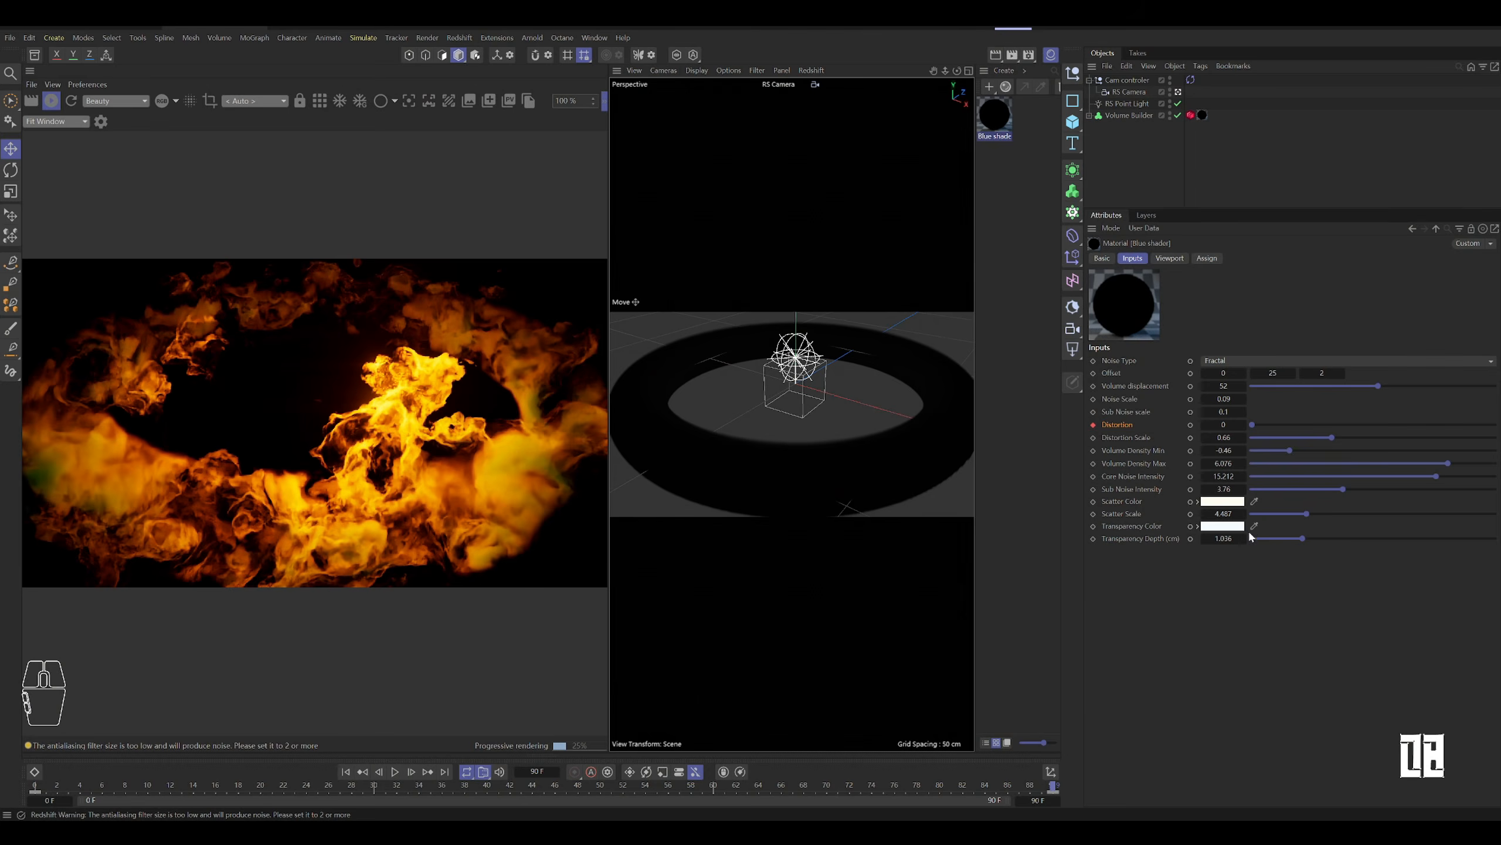
pyautogui.click(1234, 528)
pyautogui.click(962, 552)
pyautogui.moveTo(1128, 601); pyautogui.dragTo(1165, 600)
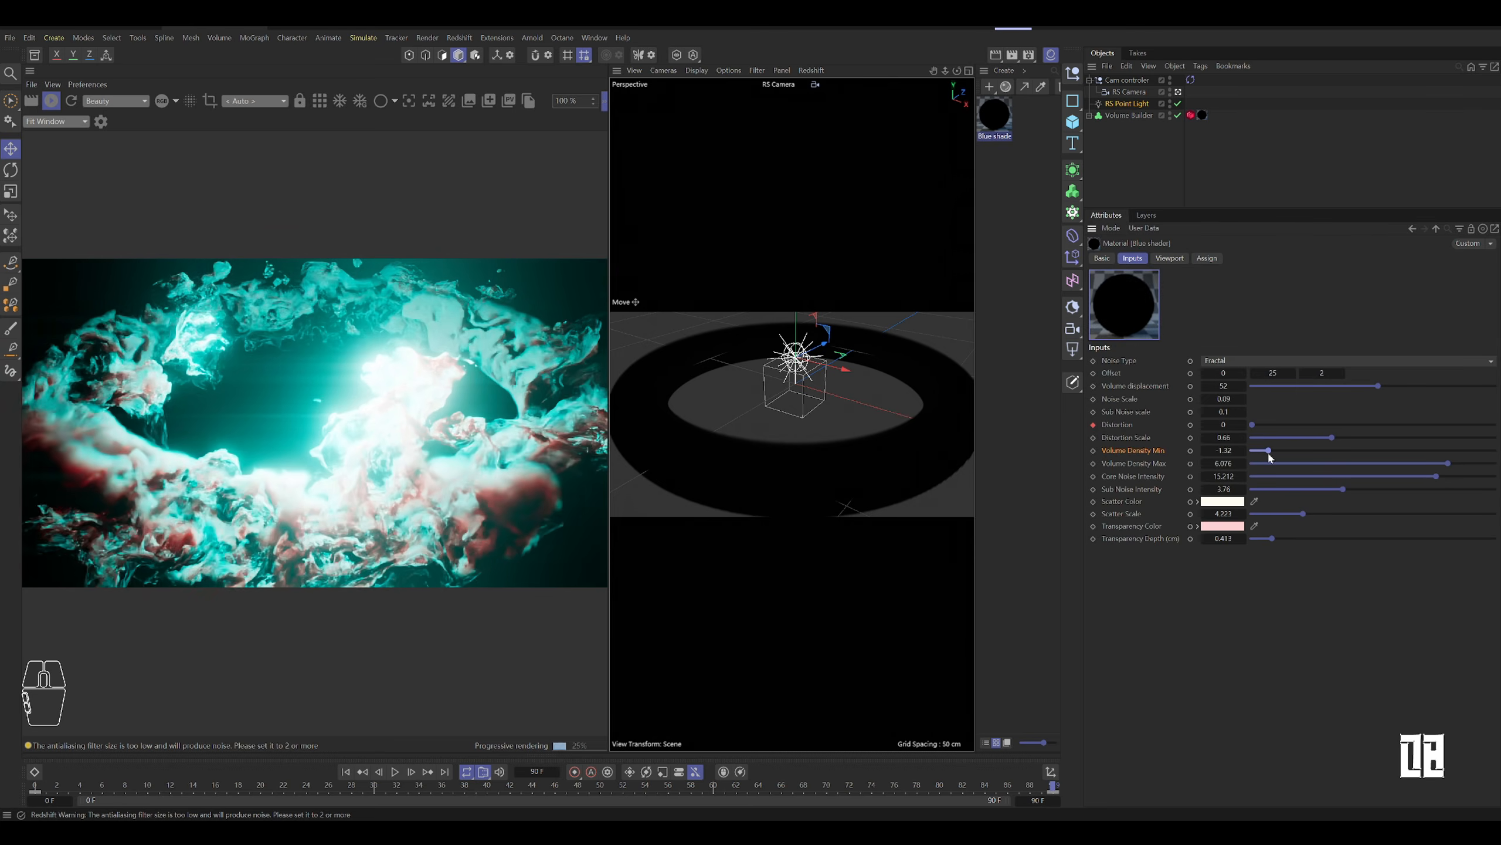
# Step: Lower the shader's Volume Density Max and set the RS Camera's Bloom intensity to about 39%
pyautogui.moveTo(1447, 464); pyautogui.dragTo(1389, 467)
pyautogui.click(1128, 91)
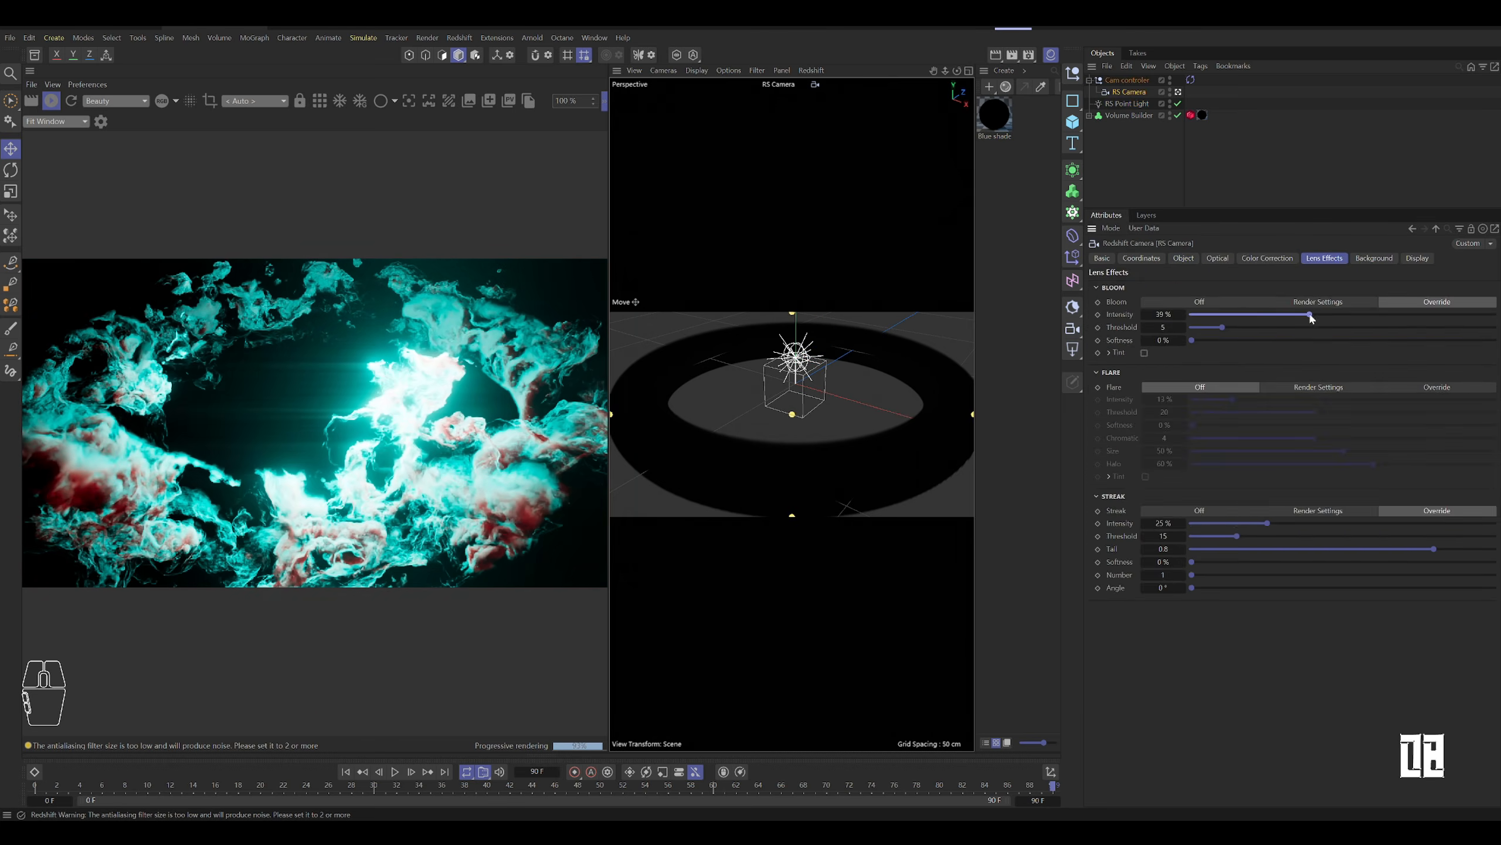
# Step: Set the Blue shader's Offset to 5, 15, 25, its Noise Scale to 0.08 and its Sub Noise scale to 0.15
pyautogui.write('5')
pyautogui.press('Tab')
pyautogui.write('15')
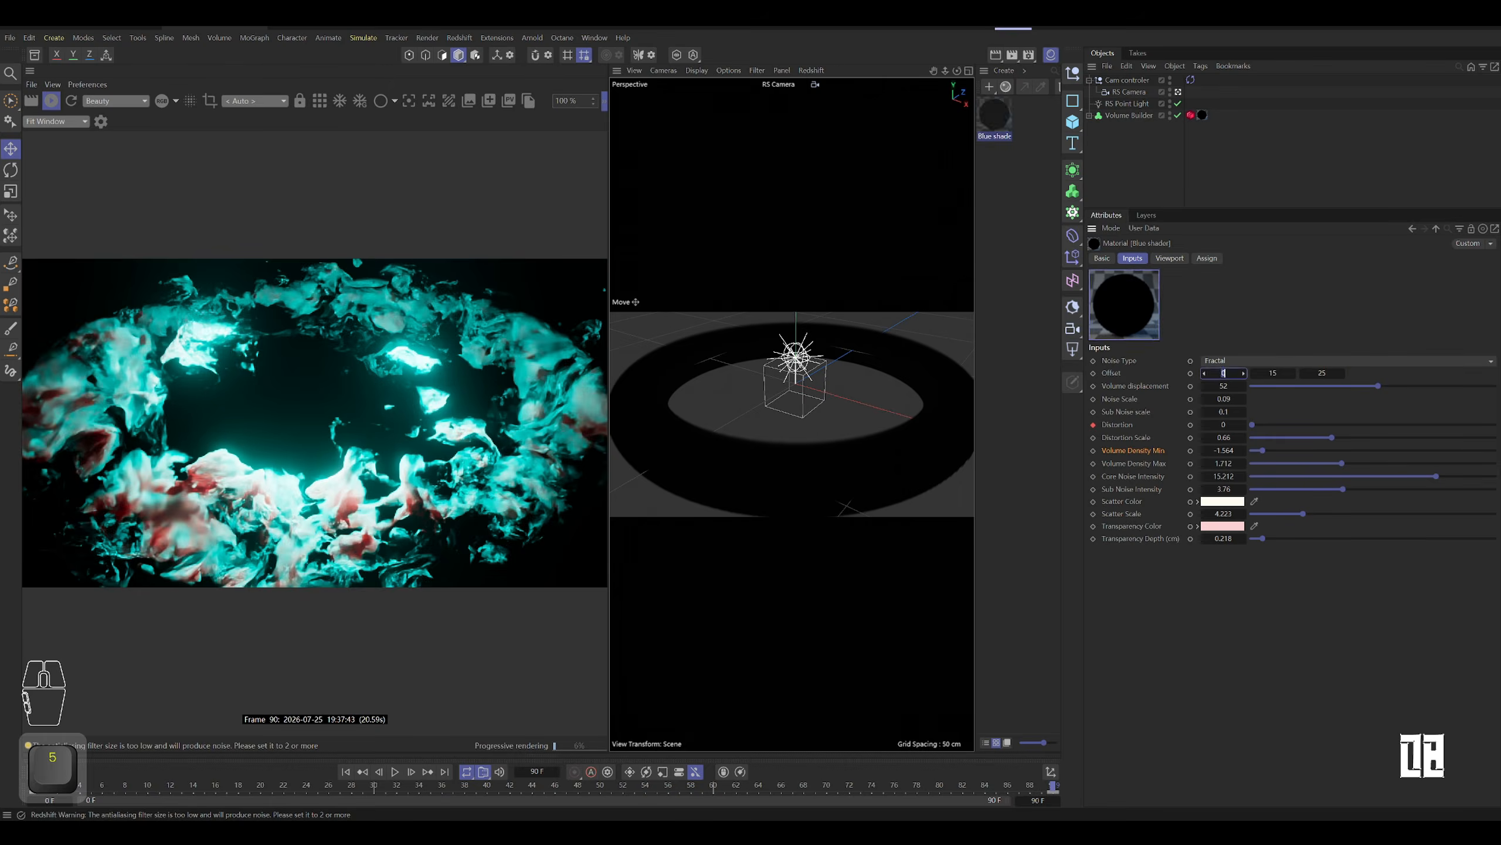
pyautogui.moveTo(1213, 399); pyautogui.dragTo(1252, 414)
pyautogui.write('0.08')
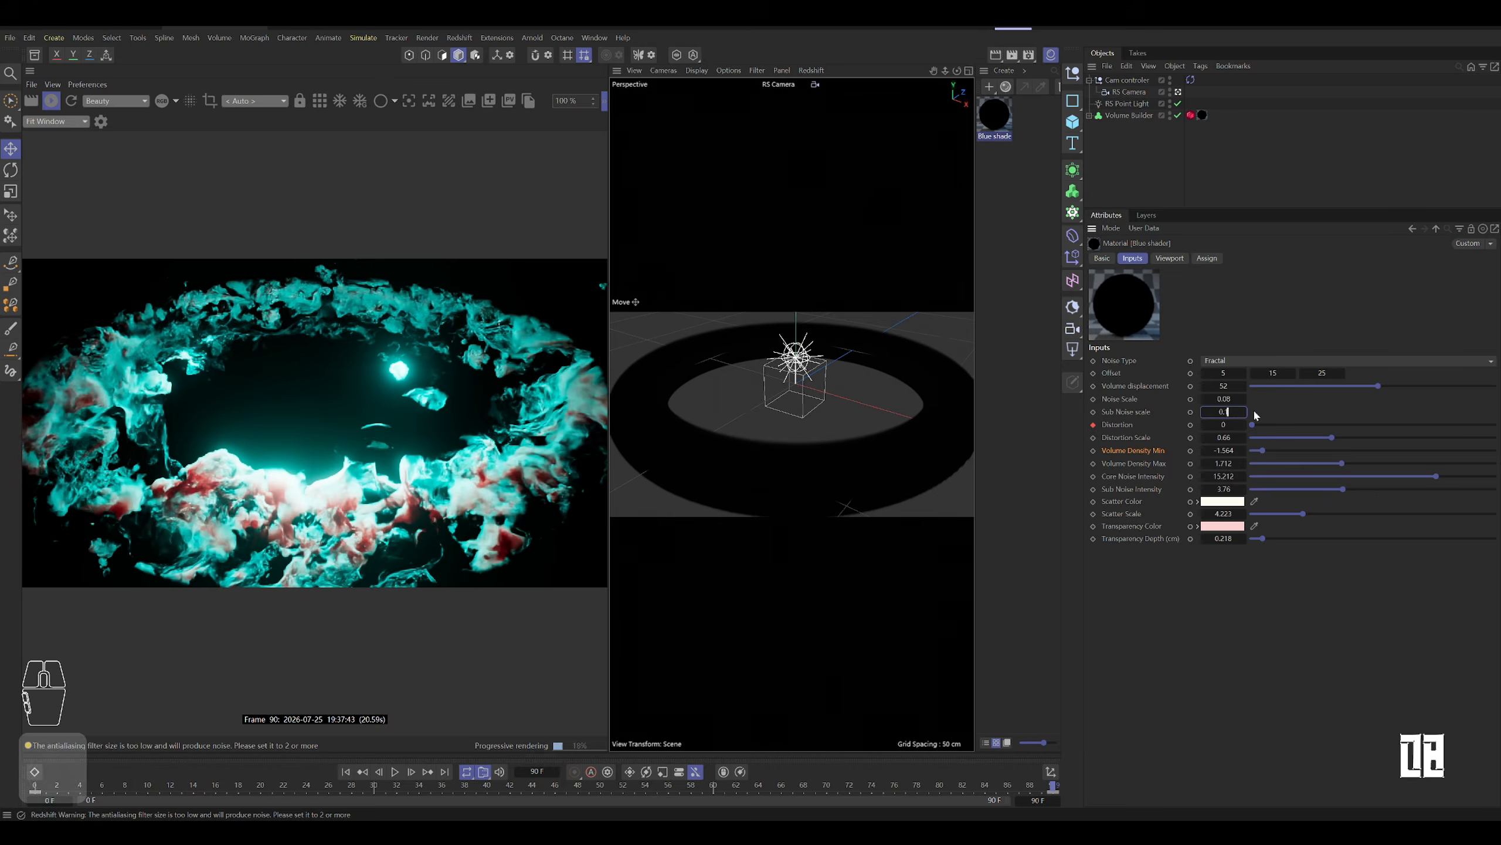
pyautogui.write('0.15')
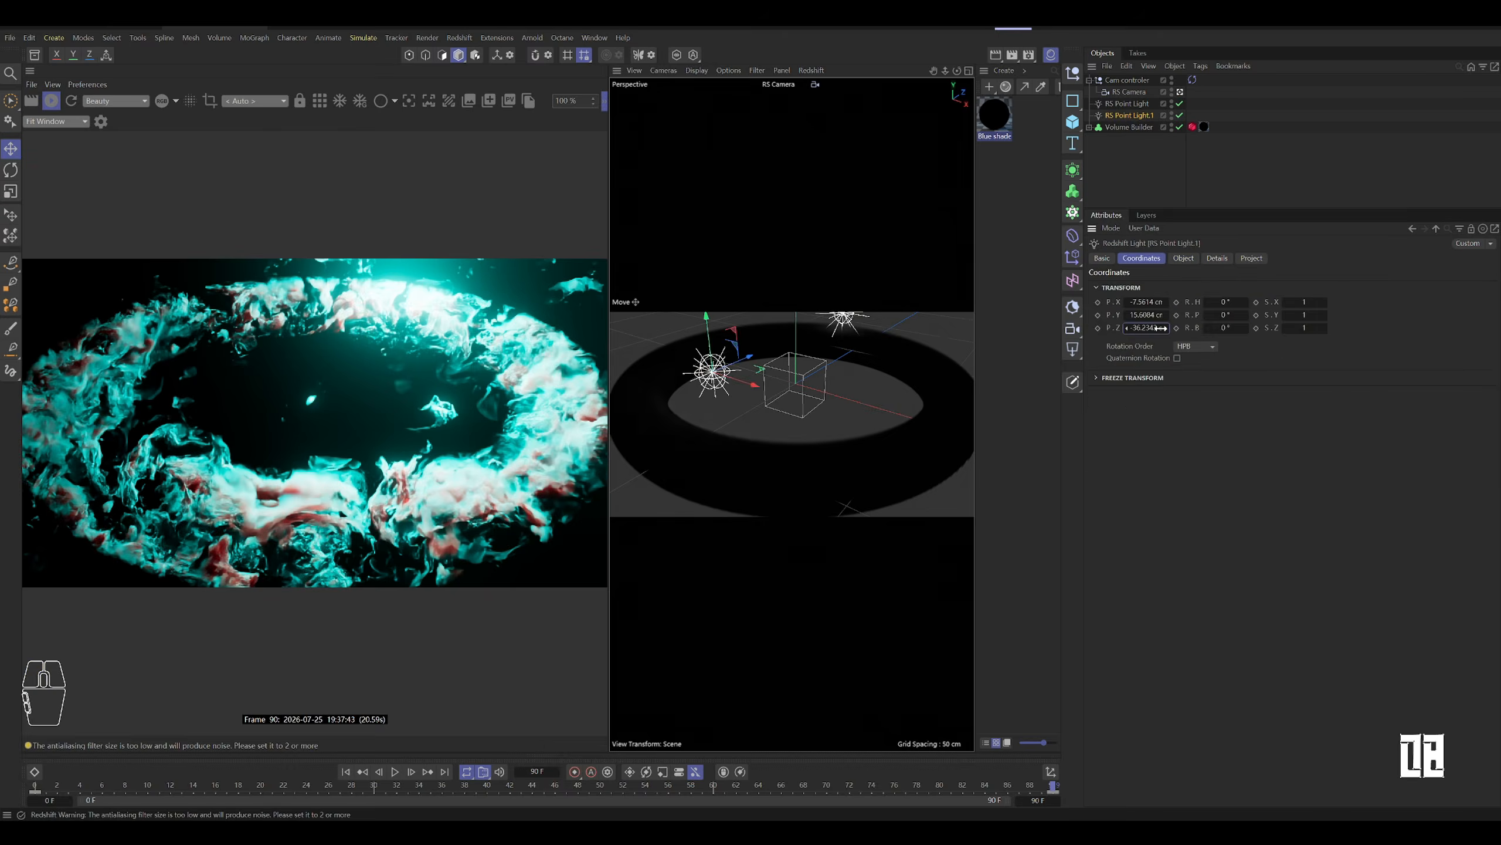
# Step: Change the Blue shader's Scatter Color to pale yellow and its Transparency Color to pale cyan
pyautogui.click(1156, 177)
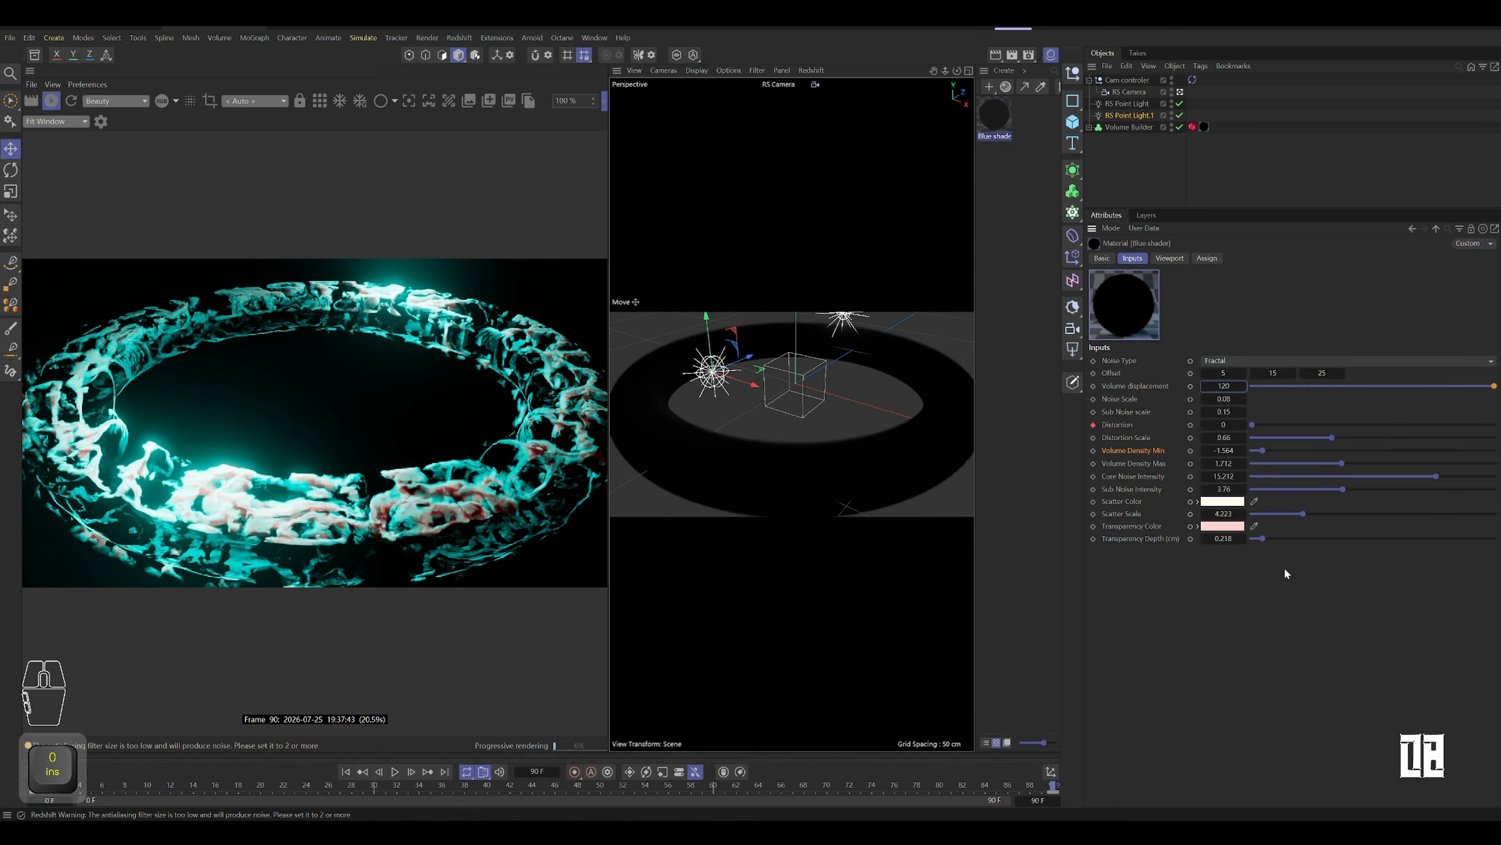
pyautogui.click(1222, 501)
pyautogui.moveTo(1152, 514); pyautogui.dragTo(1071, 483)
pyautogui.moveTo(1087, 579); pyautogui.dragTo(1138, 583)
pyautogui.click(1222, 501)
pyautogui.moveTo(1264, 610)
pyautogui.mouseDown()
pyautogui.moveTo(1293, 610)
pyautogui.moveTo(1266, 614)
pyautogui.mouseUp()
# Step: Set the Blue shader's Volume Density Min to about -0.424 and Volume Density Max to about 0.984
pyautogui.moveTo(1263, 452); pyautogui.dragTo(1355, 455)
pyautogui.moveTo(1342, 464); pyautogui.dragTo(1284, 466)
pyautogui.moveTo(1354, 452); pyautogui.dragTo(1458, 459)
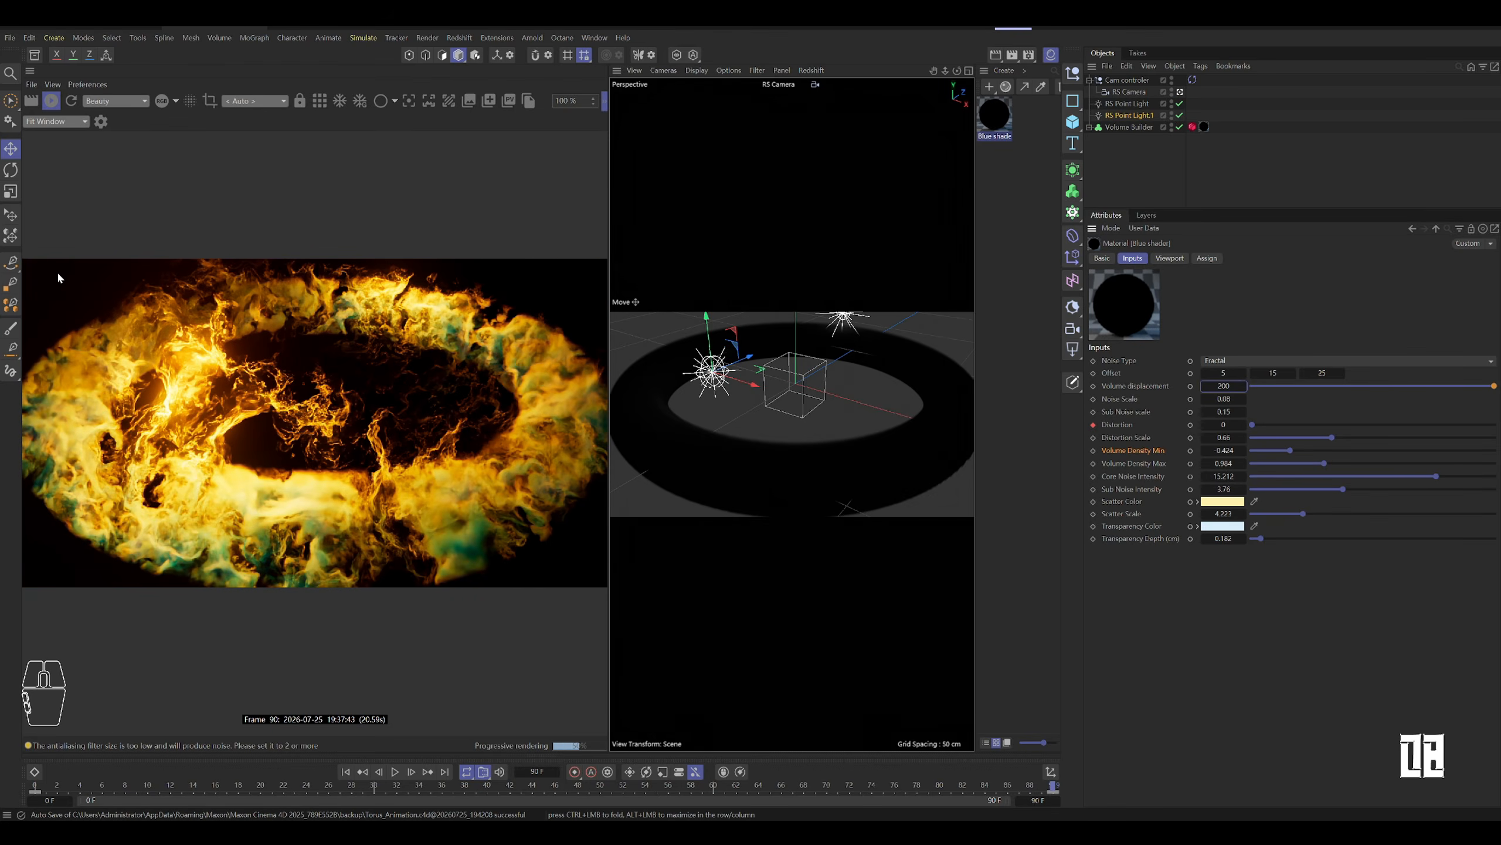
# Step: Capture the rendered fire ring image and save the scene as version 2.0 of the Torus_Animation.c4d asset
pyautogui.press('ctrl+Print')
pyautogui.moveTo(22, 259); pyautogui.dragTo(607, 587)
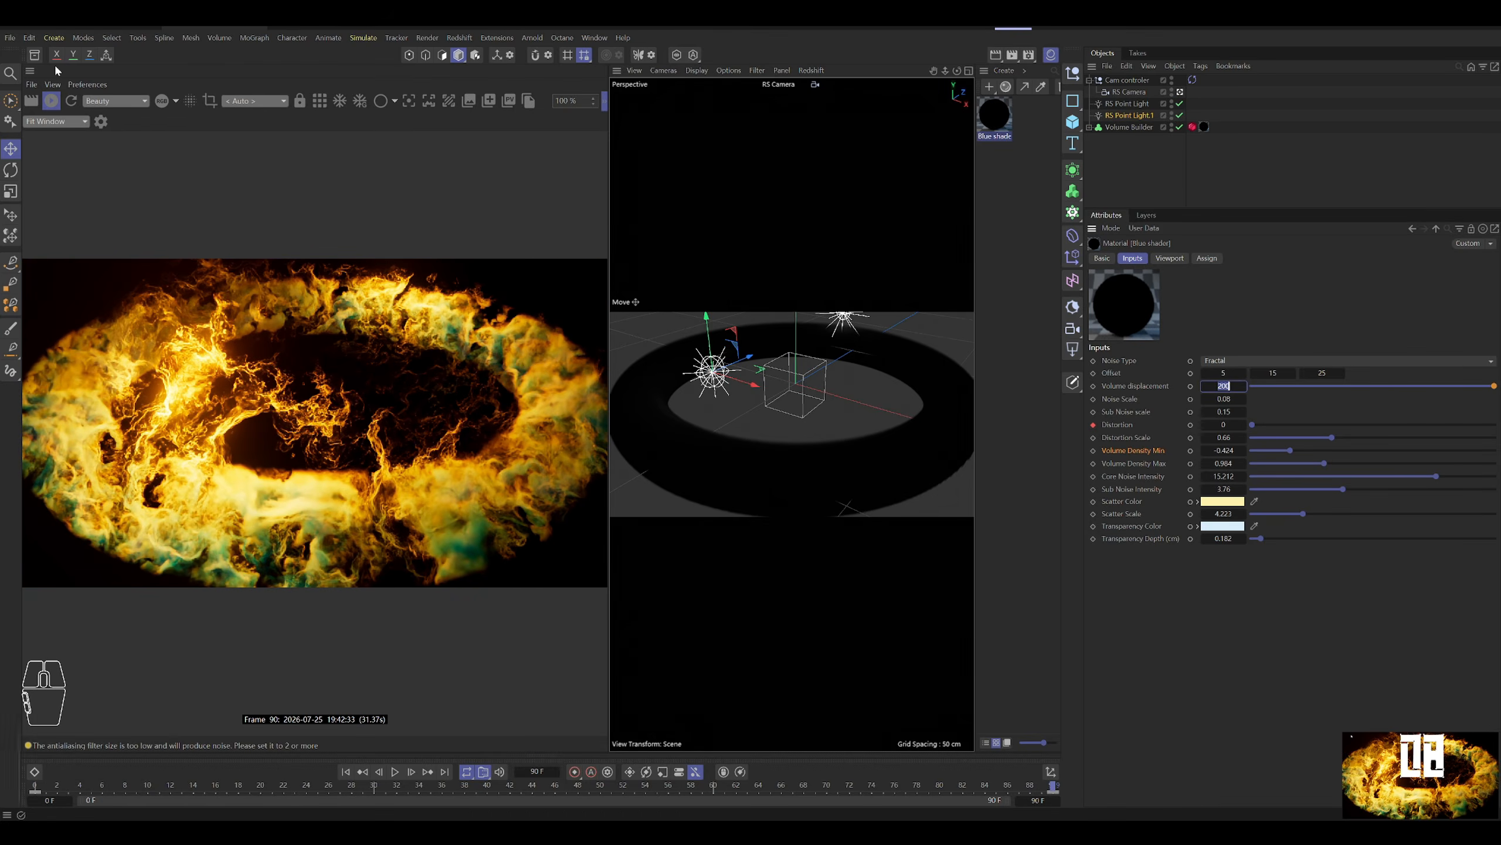
pyautogui.click(34, 55)
pyautogui.click(159, 745)
pyautogui.doubleClick(130, 725)
pyautogui.write('2.0')
pyautogui.click(177, 788)
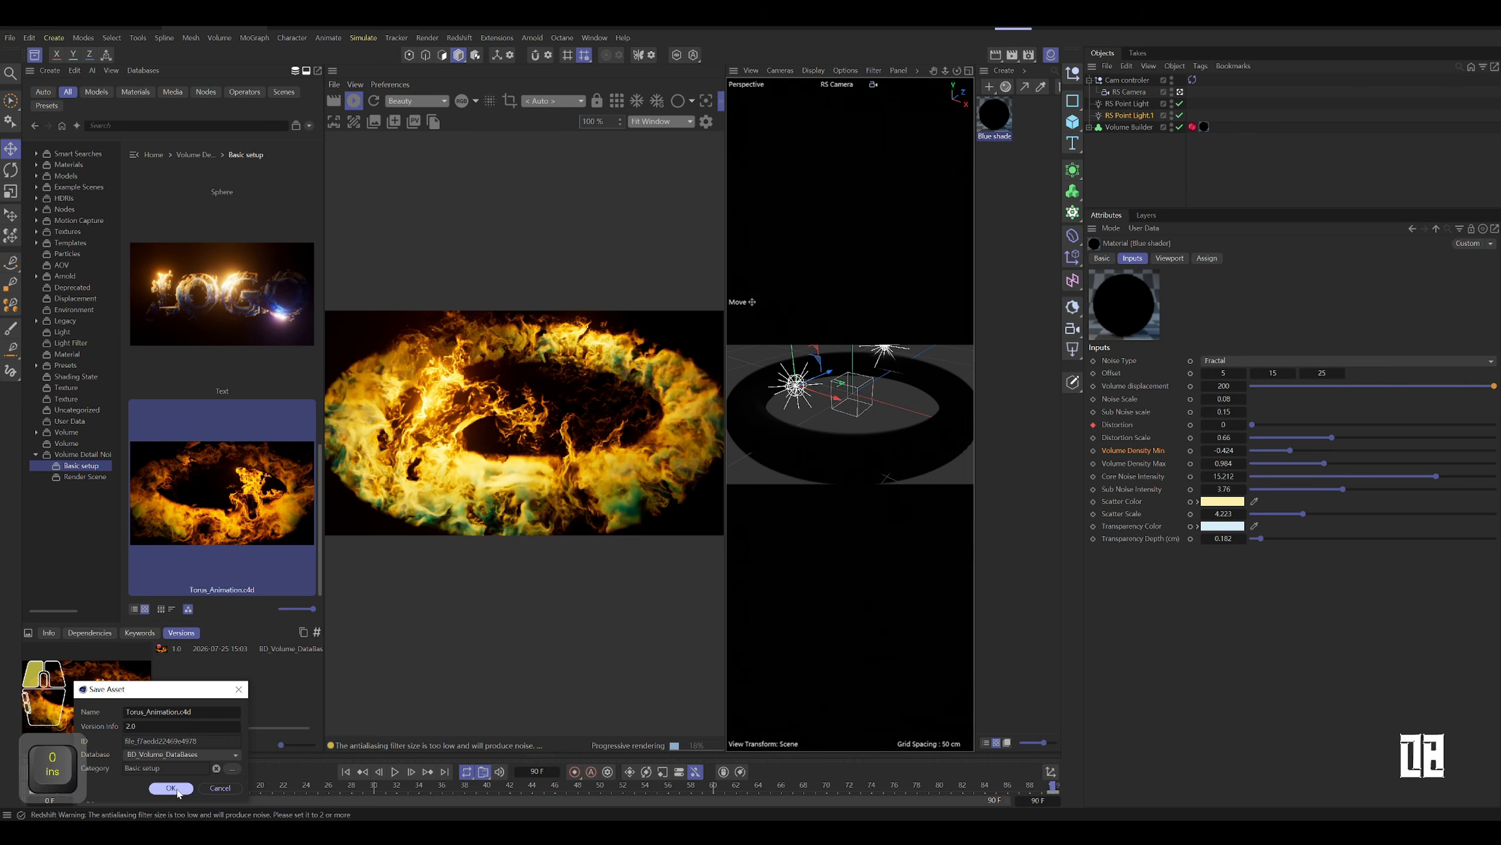
# Step: Update the preview of Torus_Animation.c4d version 2.0 with the captured image from the clipboard
pyautogui.click(208, 649)
pyautogui.rightClick(194, 496)
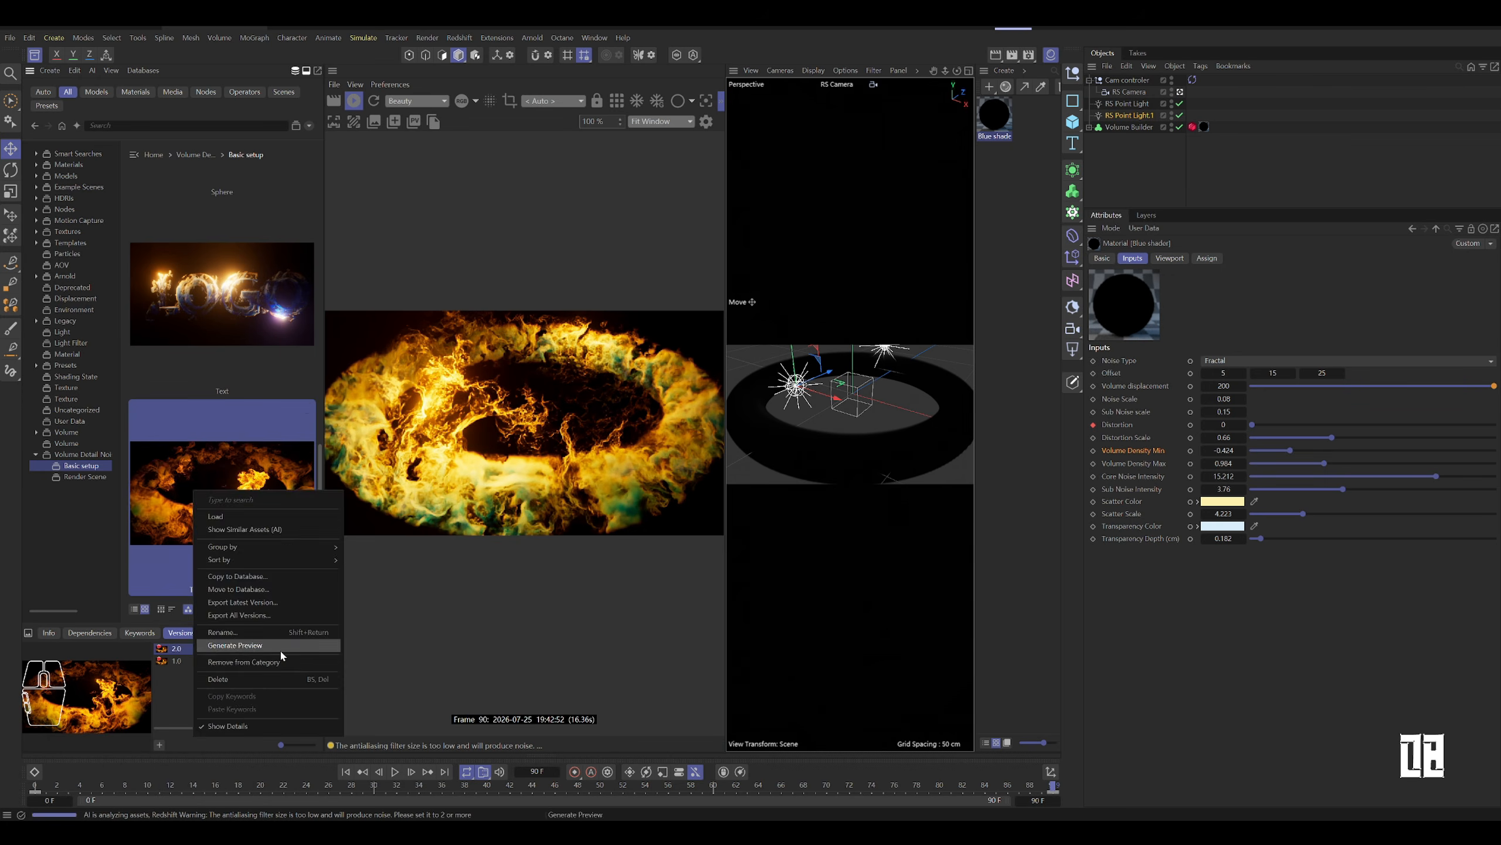
pyautogui.rightClick(84, 695)
pyautogui.click(122, 747)
# Step: Load the Text scene with the glowing LOGO from the asset library
pyautogui.scroll(3, 229, 473)
pyautogui.click(229, 467)
pyautogui.rightClick(236, 472)
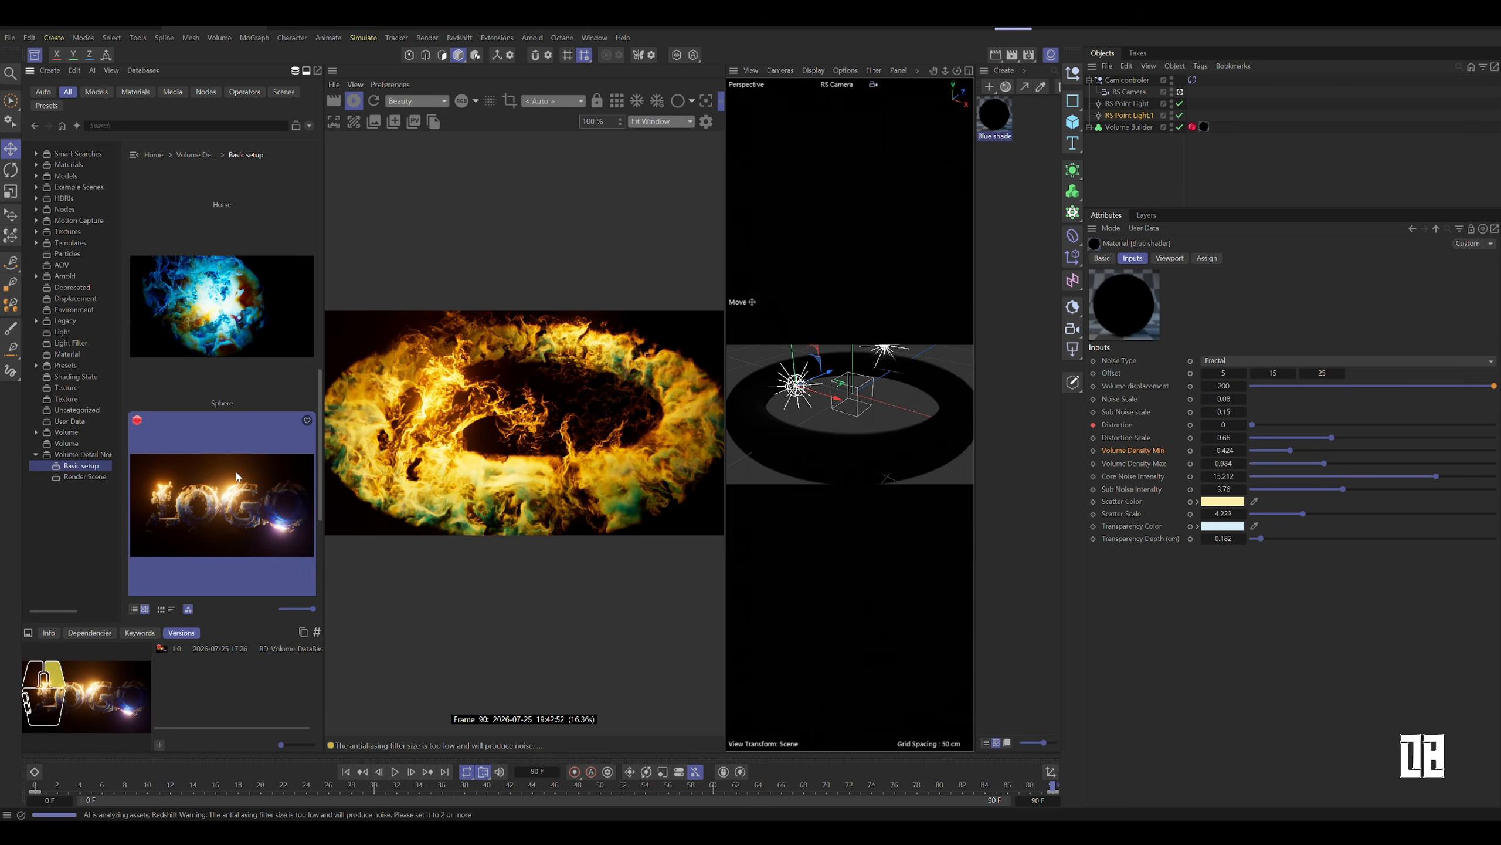
pyautogui.click(258, 498)
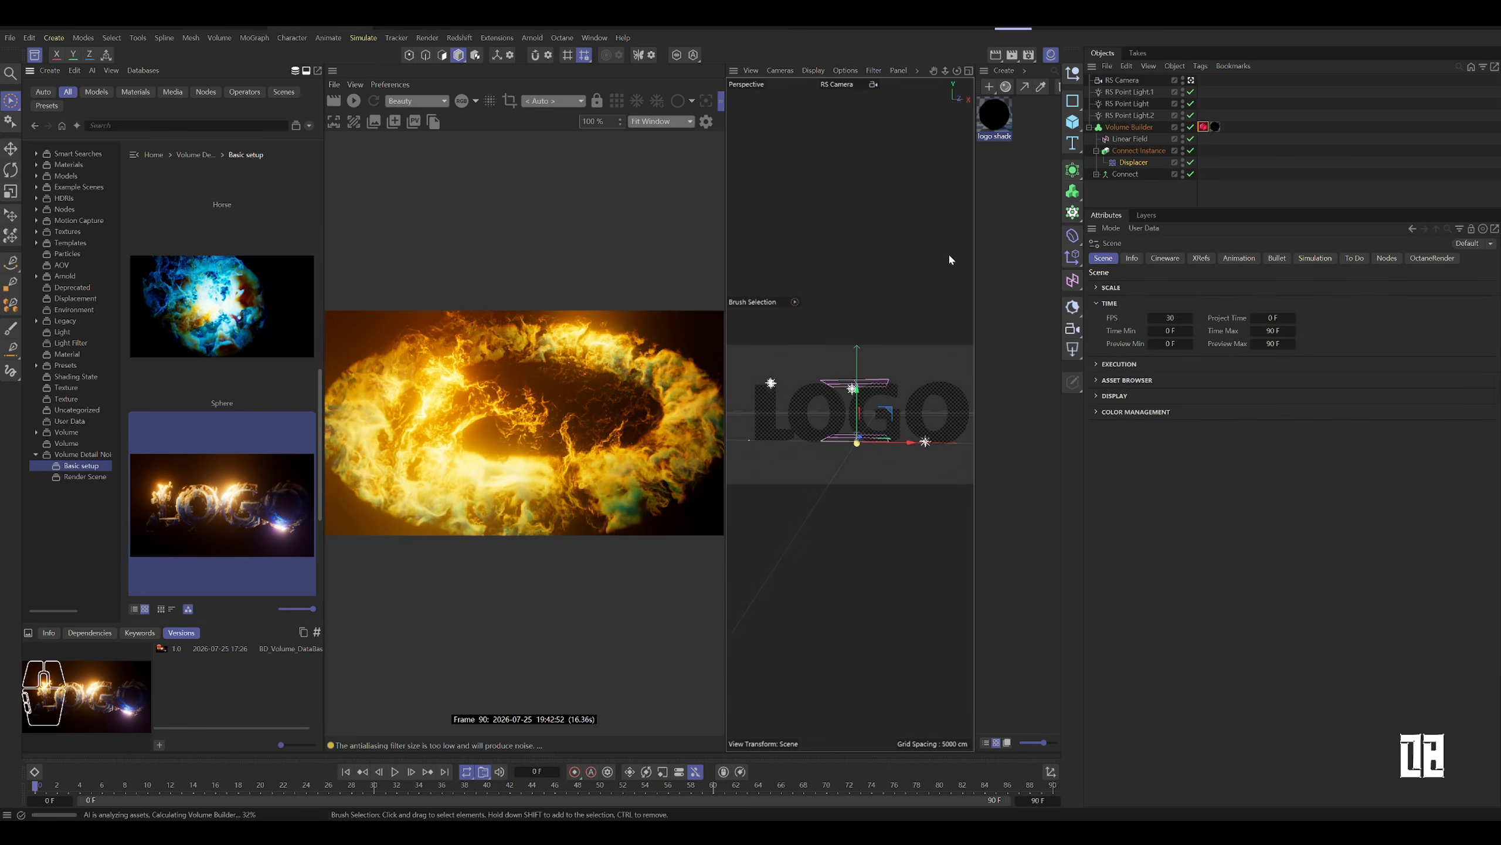
pyautogui.click(1129, 193)
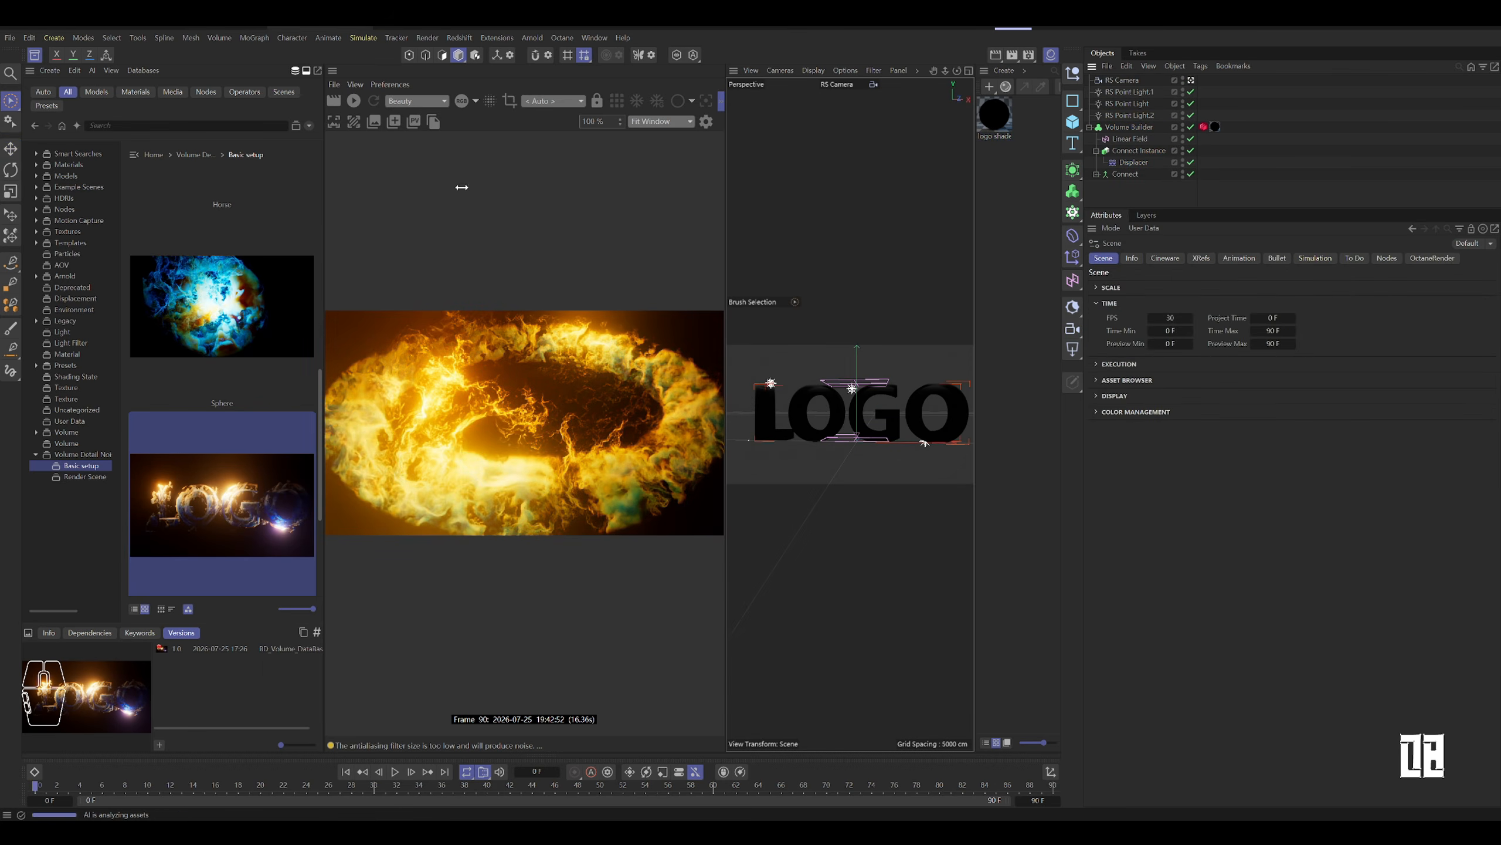
# Step: Start the live Redshift render and raise the logo shader's Volume displacement to about 86
pyautogui.click(354, 101)
pyautogui.click(1096, 151)
pyautogui.click(994, 116)
pyautogui.moveTo(1253, 386); pyautogui.dragTo(1449, 387)
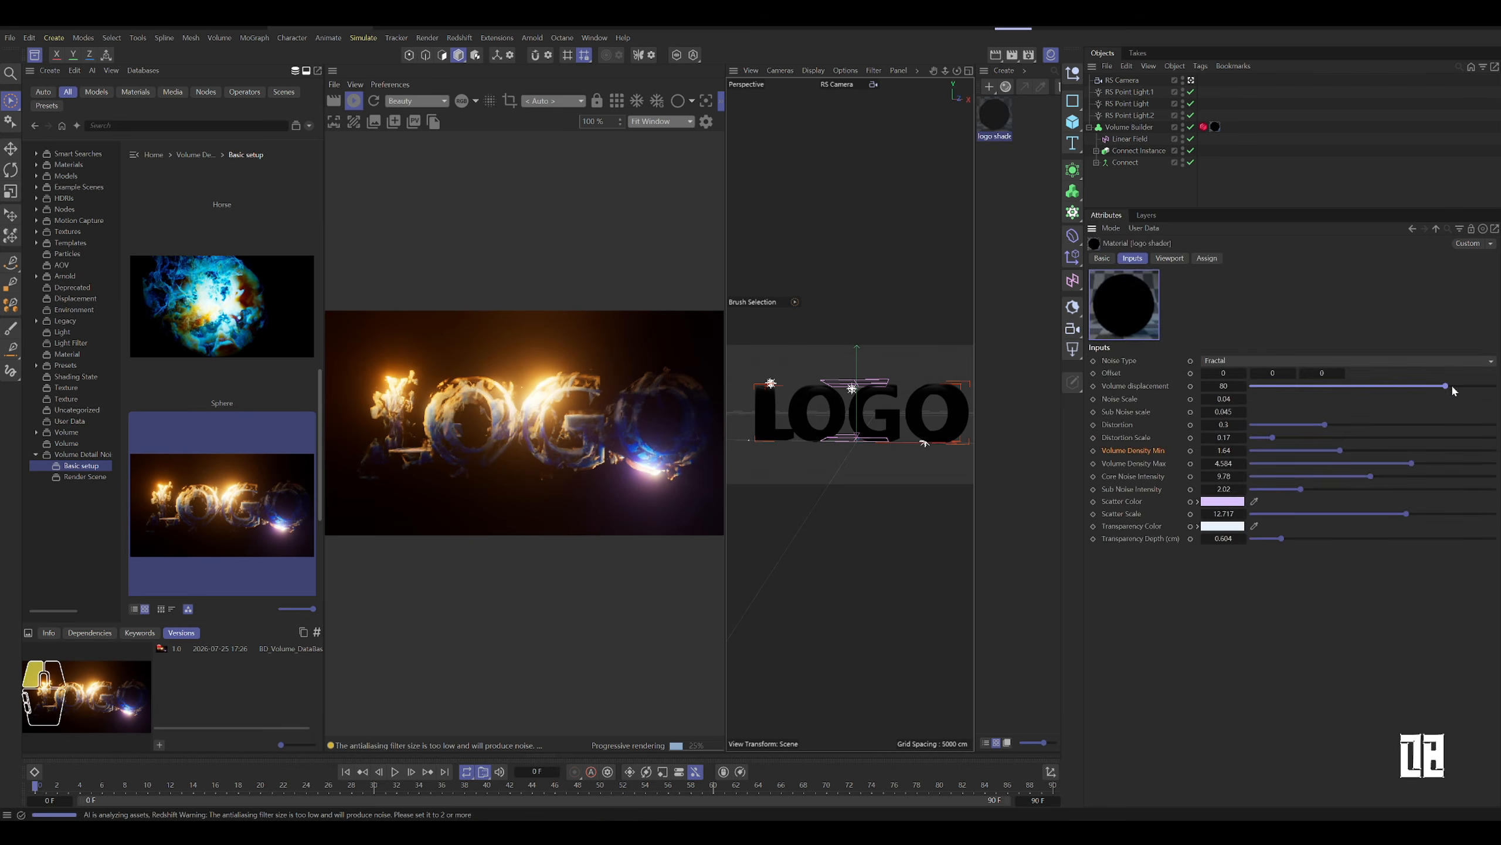
# Step: Change the Text object's content under Connect and Remesh to DB
pyautogui.click(1097, 162)
pyautogui.click(1134, 187)
pyautogui.doubleClick(1175, 315)
pyautogui.write('DB')
pyautogui.click(1211, 578)
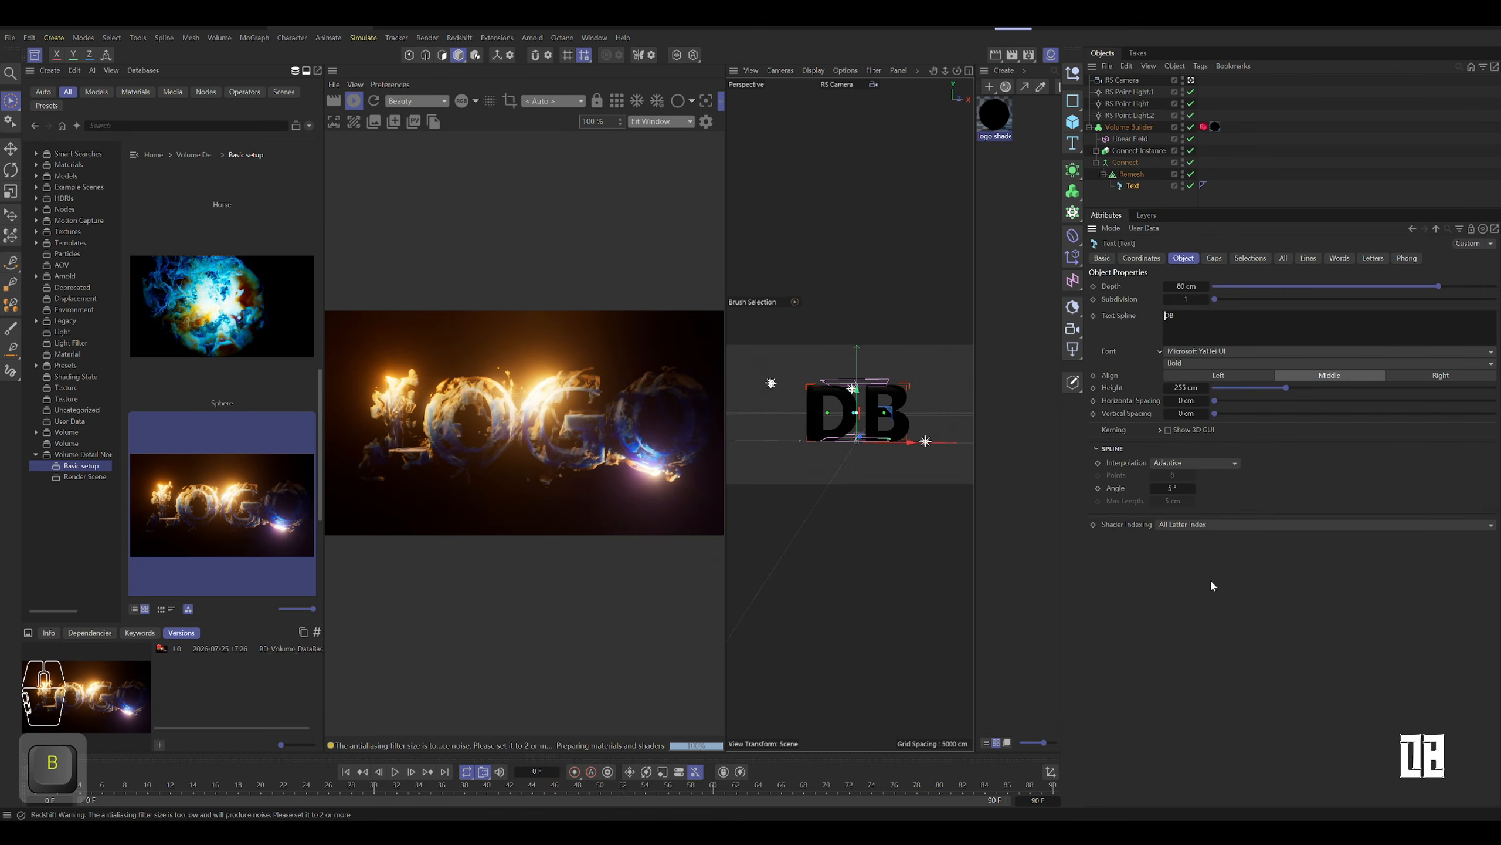
pyautogui.click(1140, 199)
# Step: Set the logo shader's Volume displacement to 60, Noise Scale to 0.025 and Sub Noise scale to 0.03
pyautogui.click(994, 116)
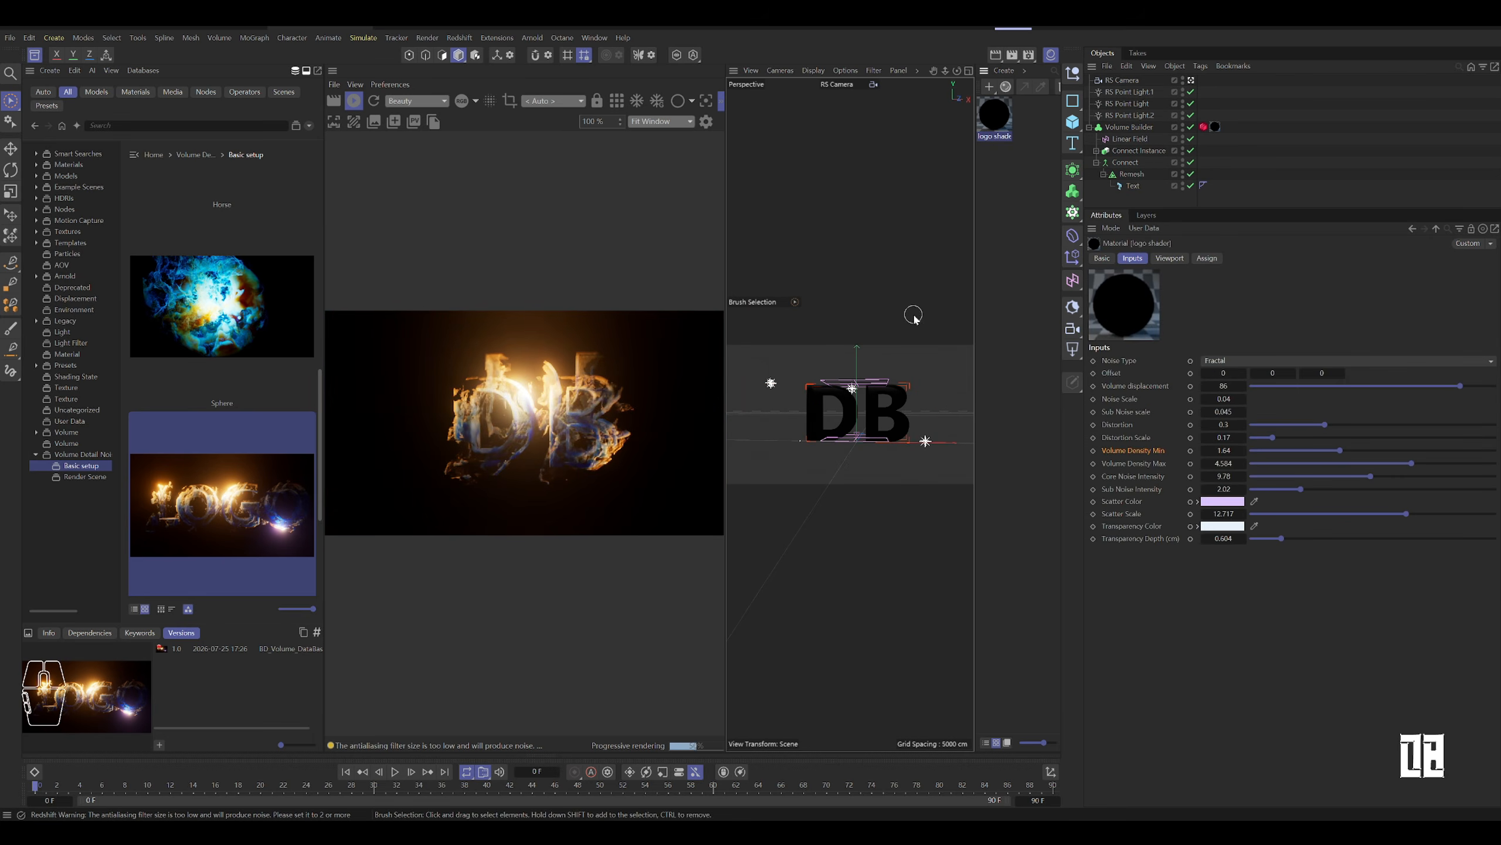
pyautogui.click(1129, 138)
pyautogui.moveTo(856, 388); pyautogui.dragTo(831, 407)
pyautogui.click(994, 116)
pyautogui.press('Tab')
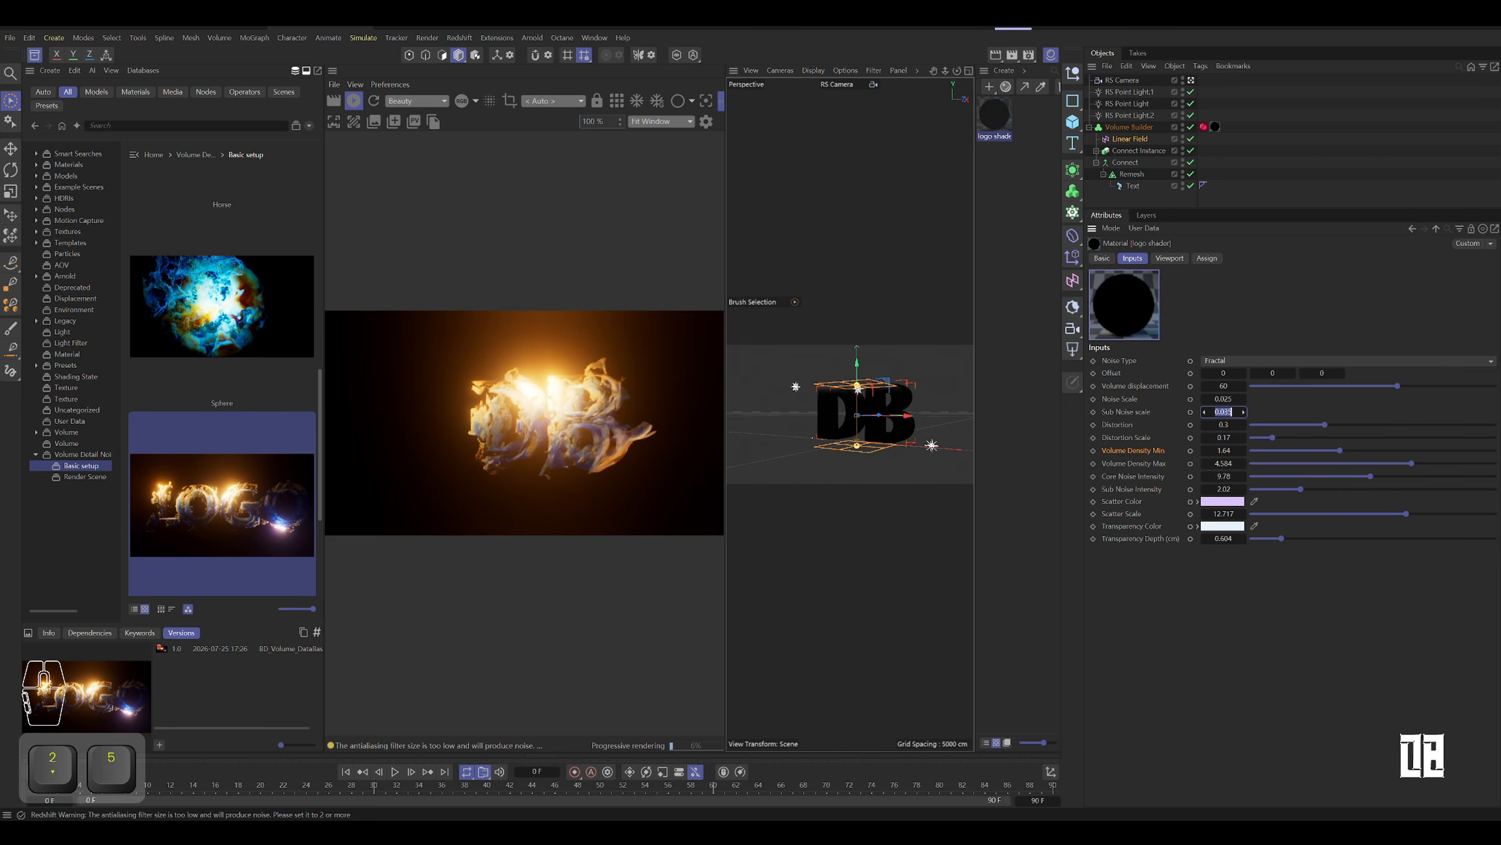
pyautogui.write('0.00')
pyautogui.press('Return')
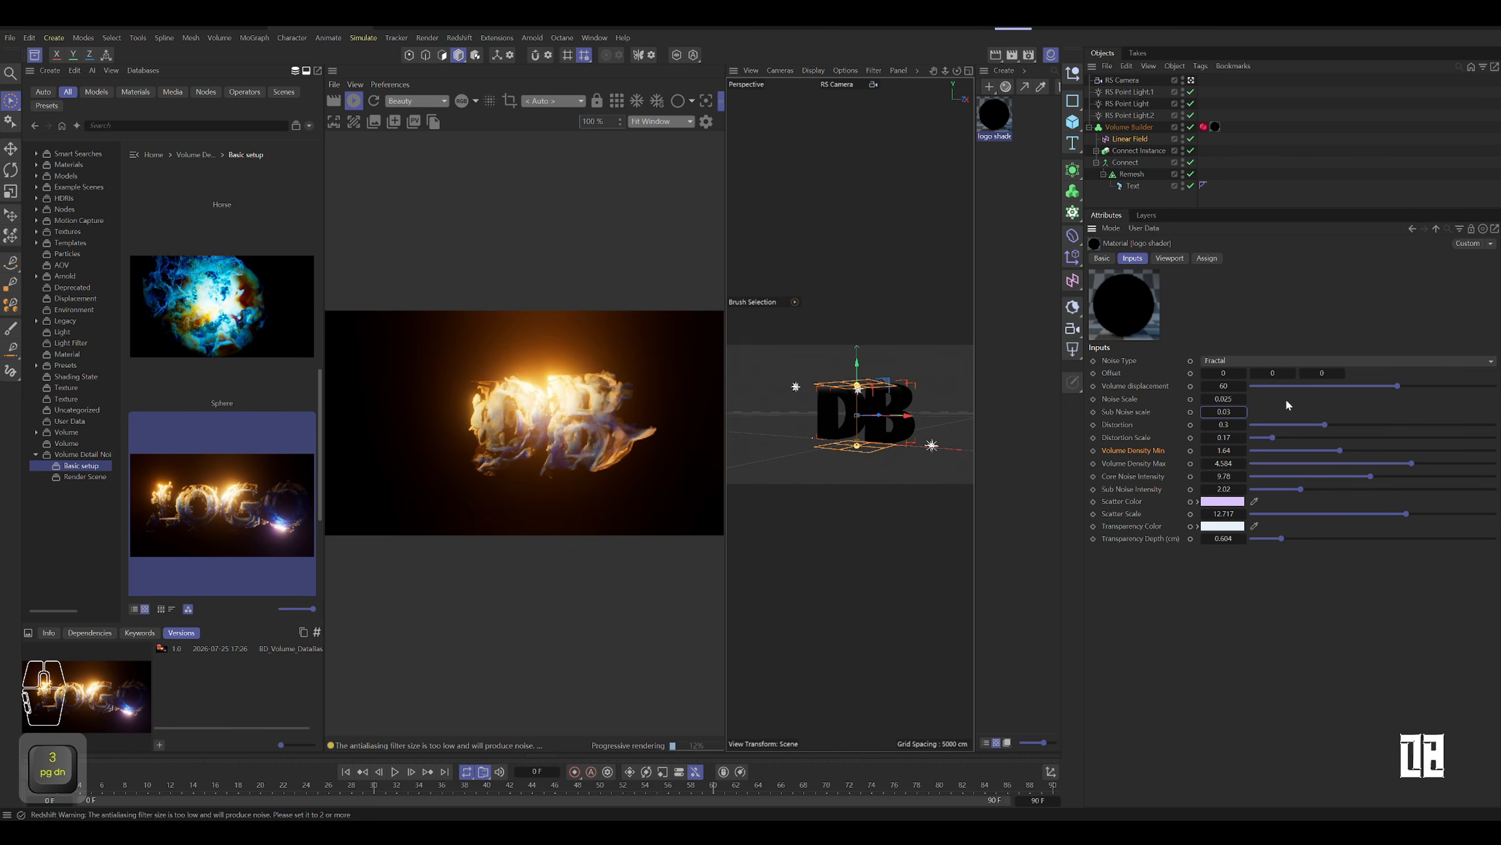
# Step: Change the logo shader's Transparency Color to a pale yellow with a hue of 56° and about 17% saturation
pyautogui.click(1221, 525)
pyautogui.moveTo(1301, 634); pyautogui.dragTo(1267, 636)
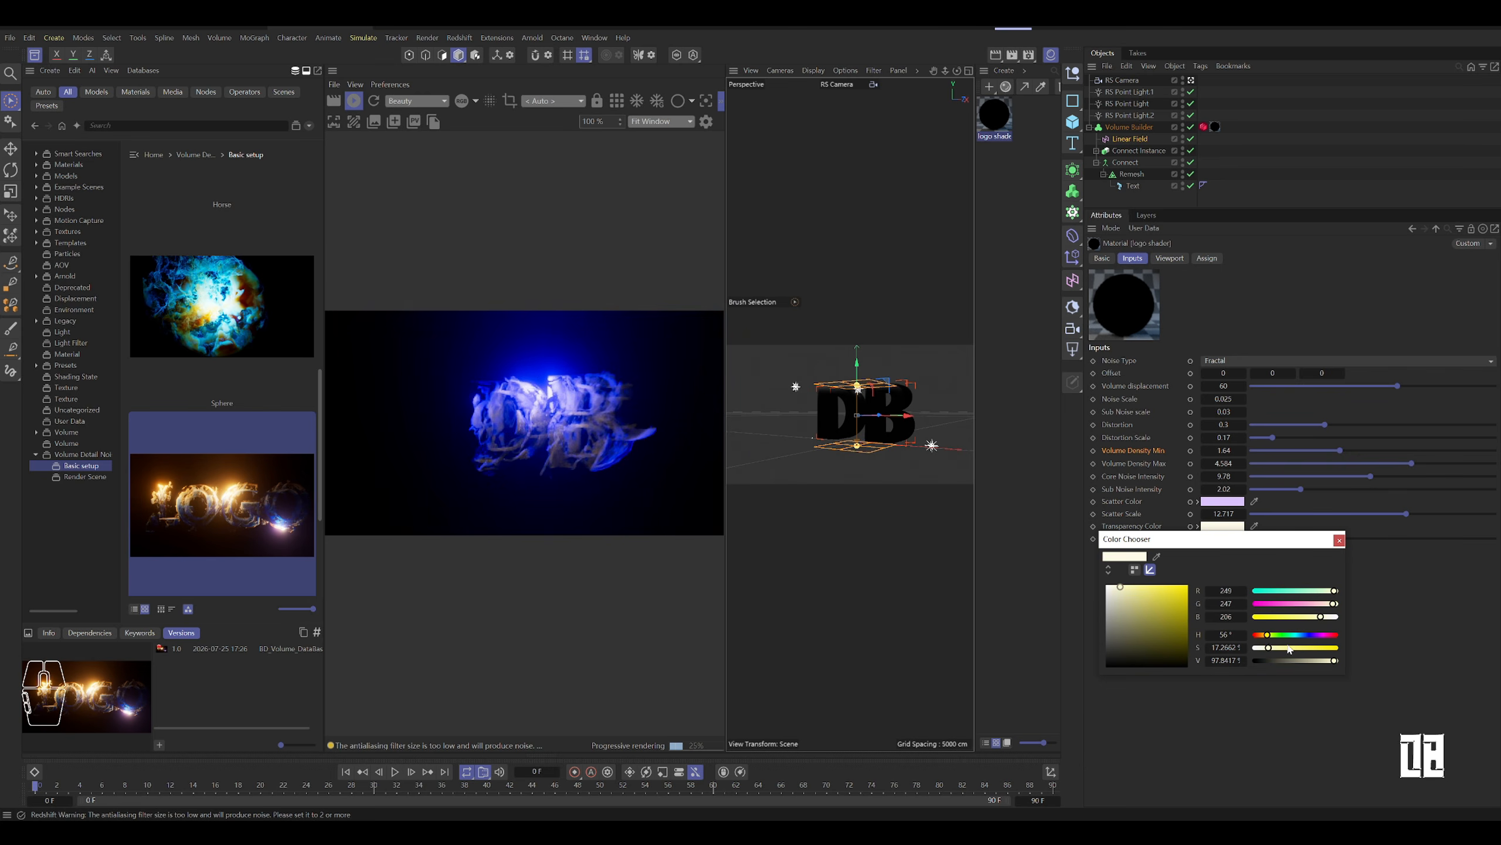
pyautogui.press('pagedown')
pyautogui.press('pagedown')
pyautogui.press('pagedown')
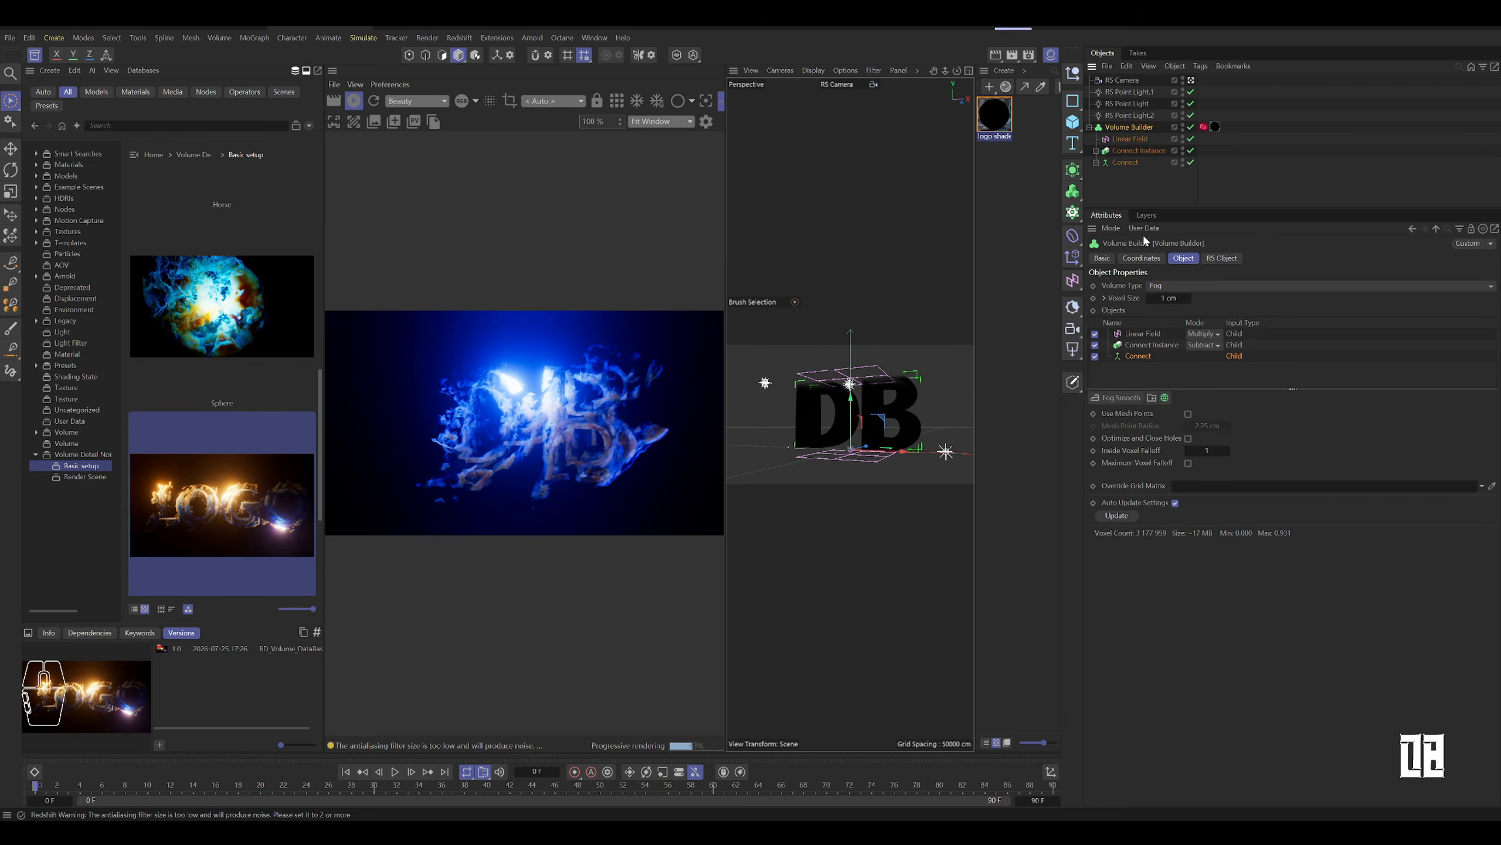
# Step: Select a point light in the DB logo scene and capture a screenshot of the finished render
pyautogui.click(1138, 194)
pyautogui.click(1127, 104)
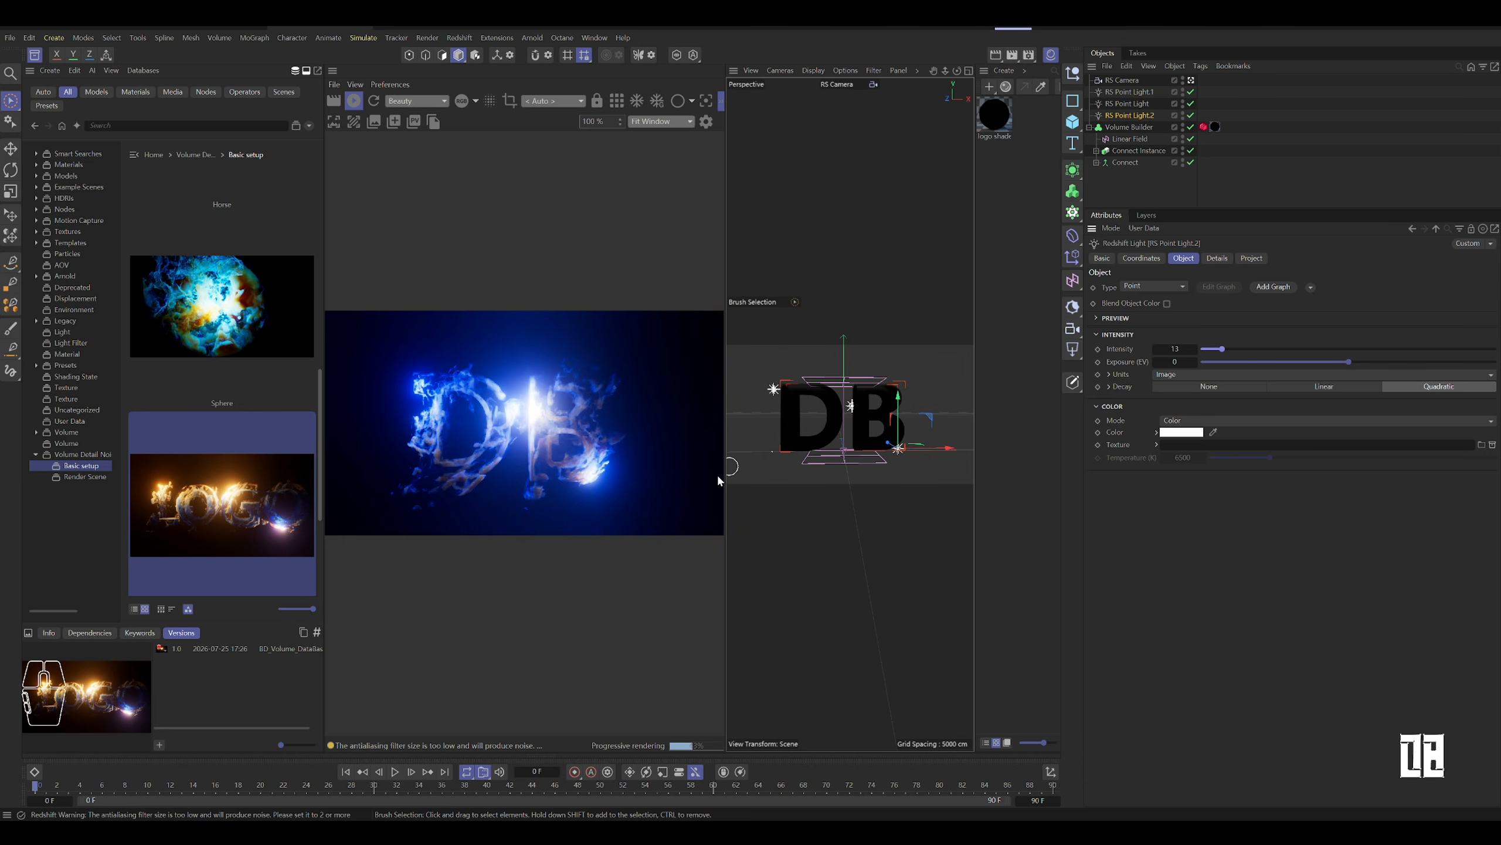
pyautogui.press('ctrl+Print')
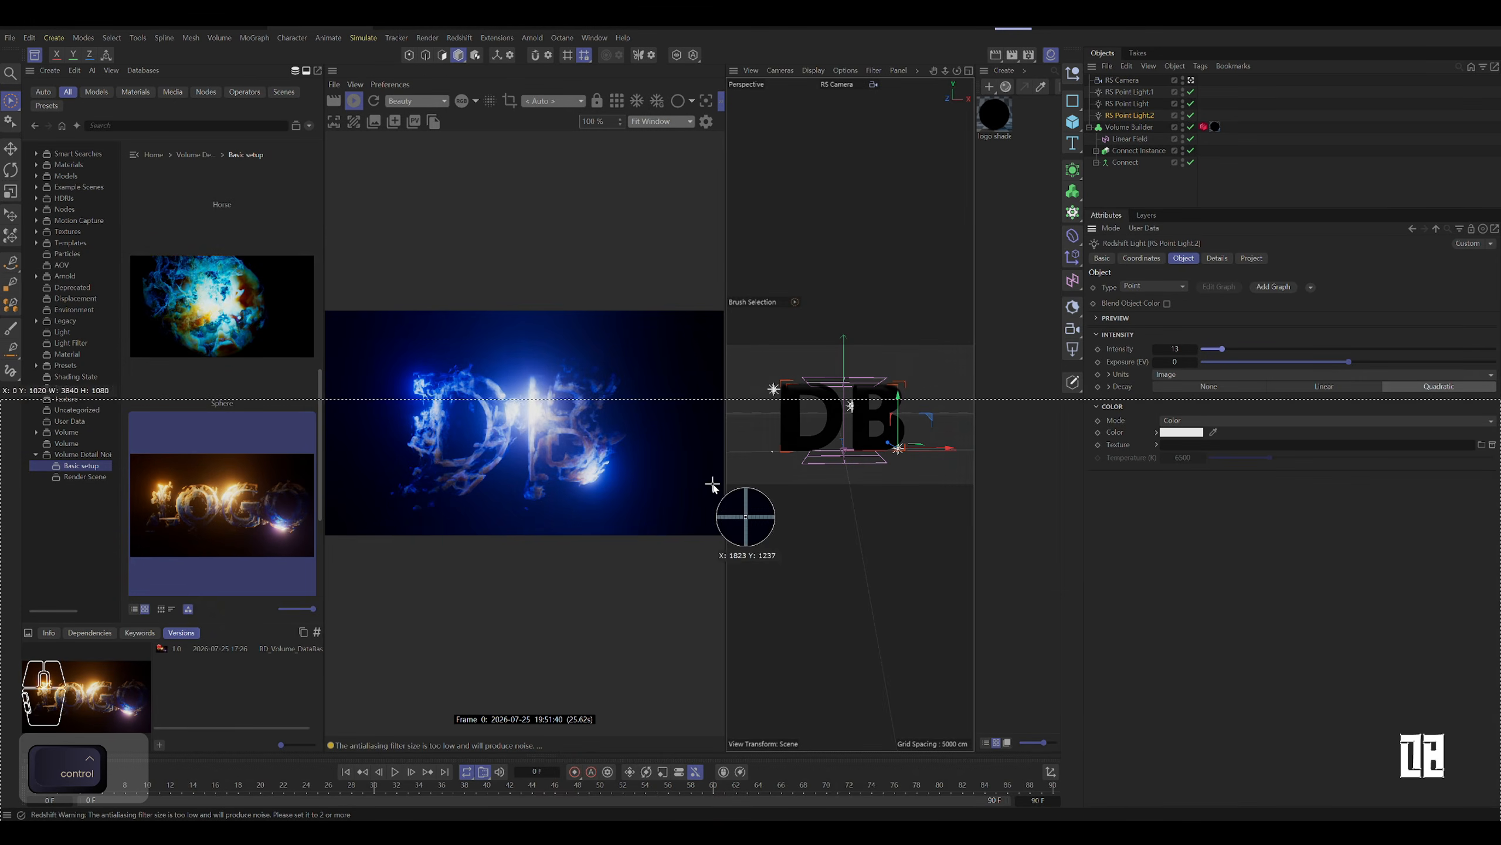
pyautogui.moveTo(326, 313); pyautogui.dragTo(711, 530)
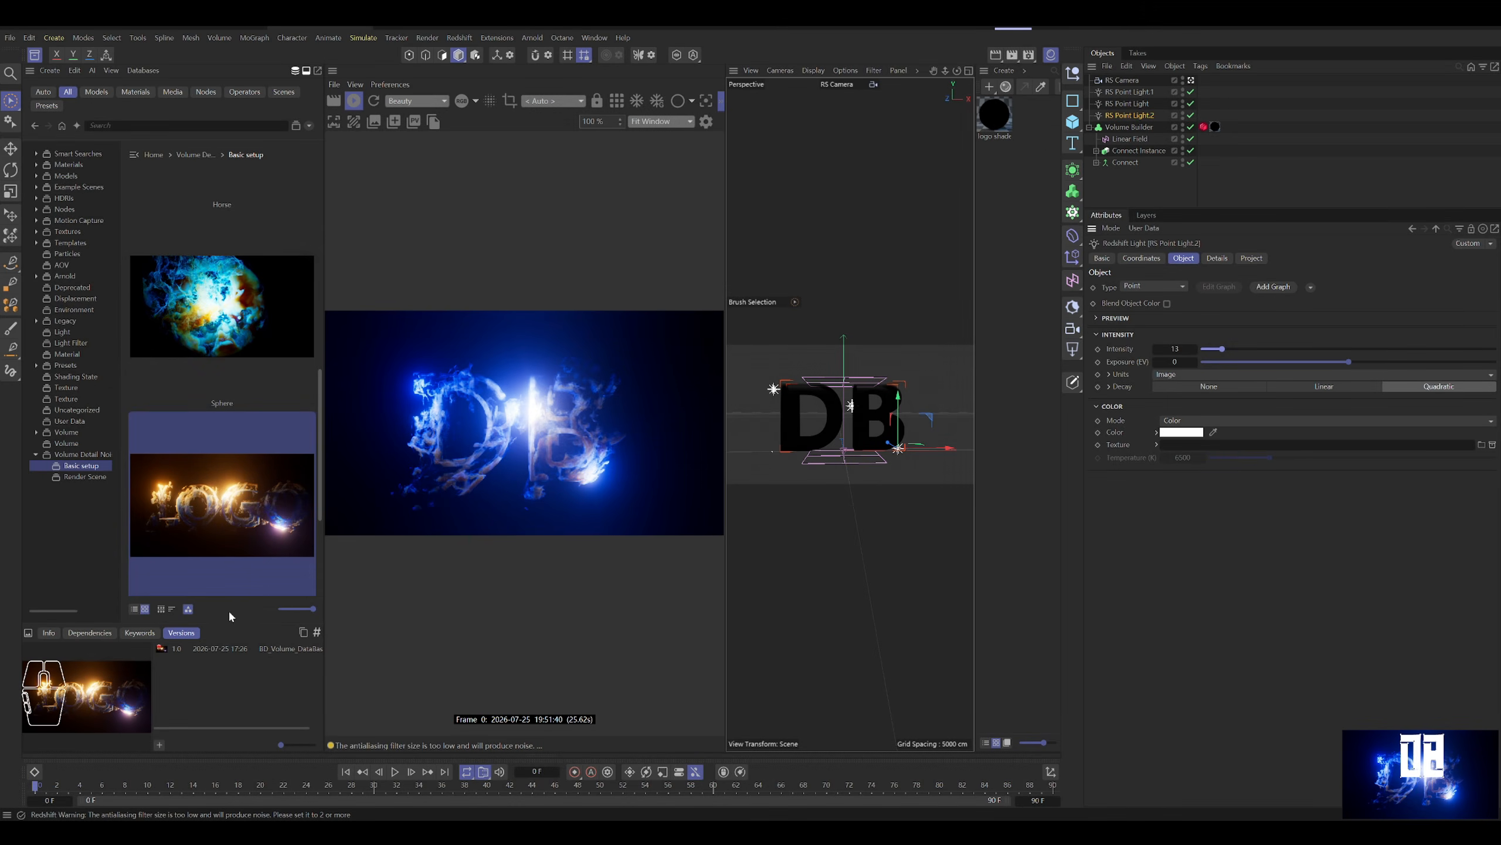
# Step: Save the scene as version 2.0 of the Text asset in Basic setup and open its preview image's options
pyautogui.click(159, 745)
pyautogui.write('2')
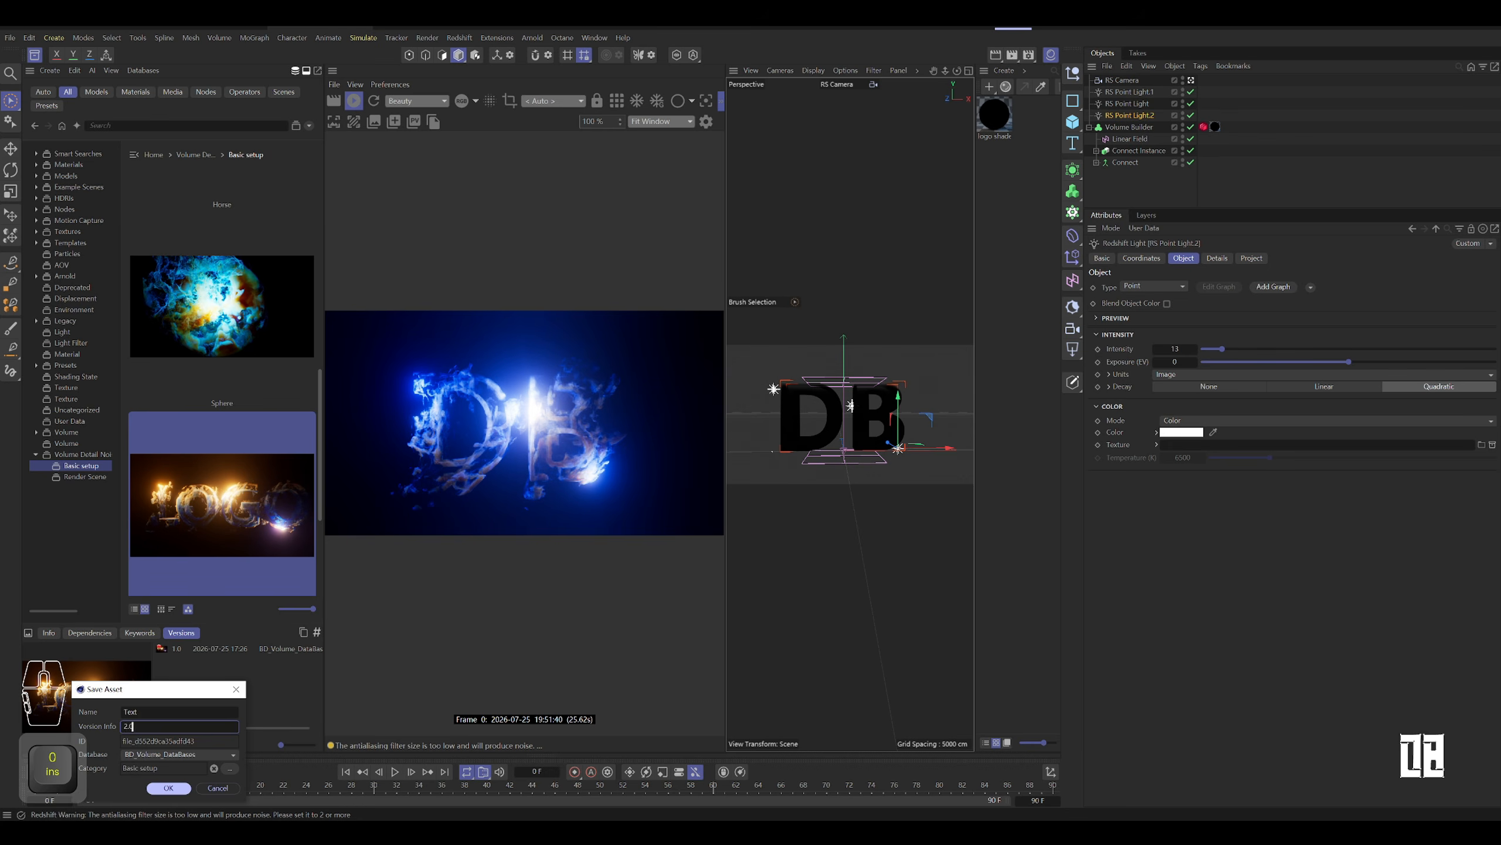
pyautogui.press('Return')
pyautogui.rightClick(112, 690)
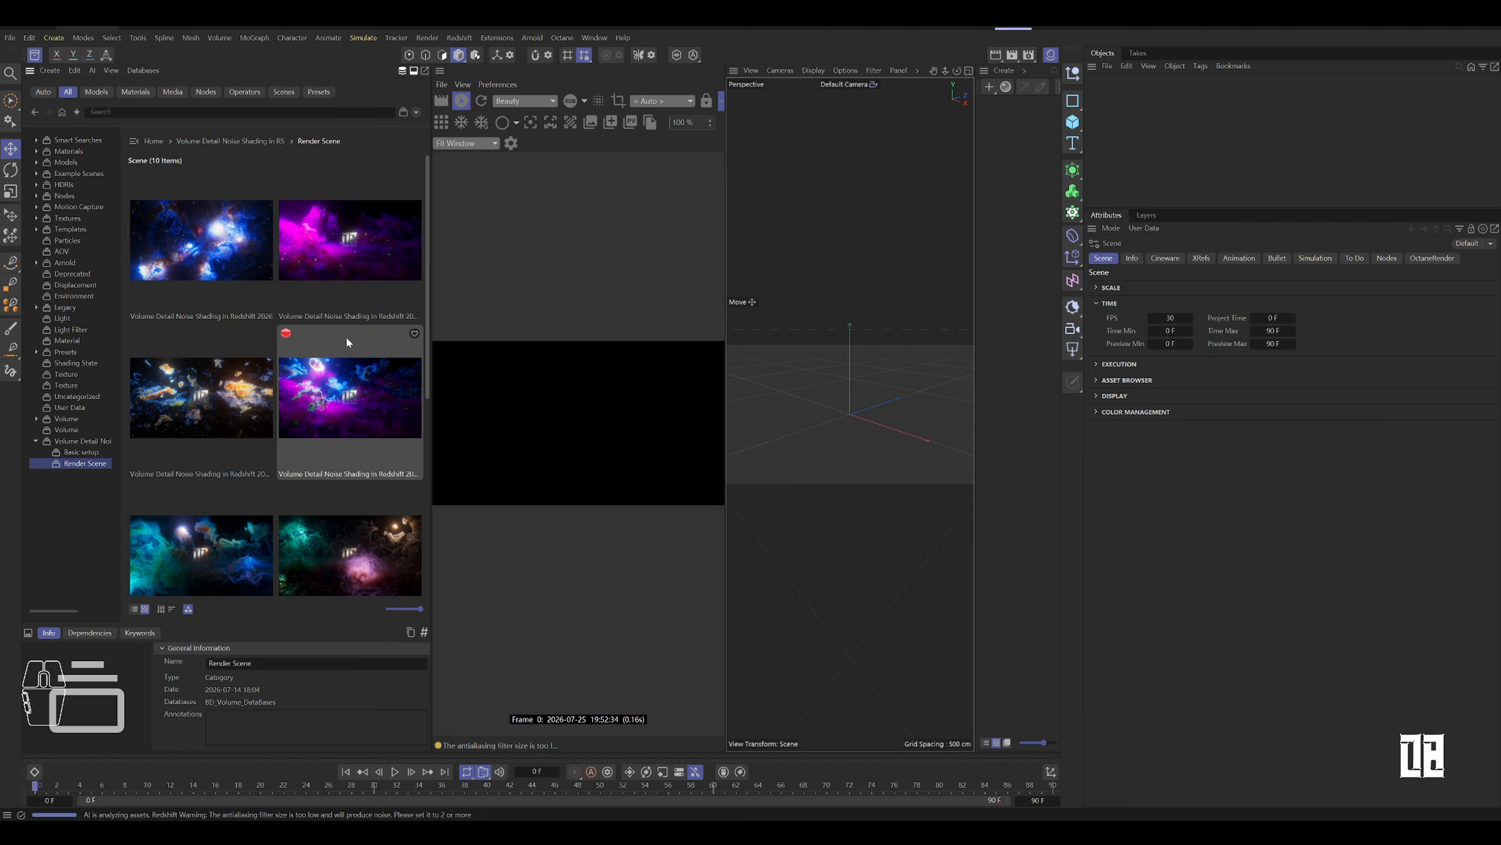
# Step: Load the Volume Detail Noise Shading in Redshift 2026_V1 scene and hide the asset browser
pyautogui.rightClick(359, 249)
pyautogui.click(449, 276)
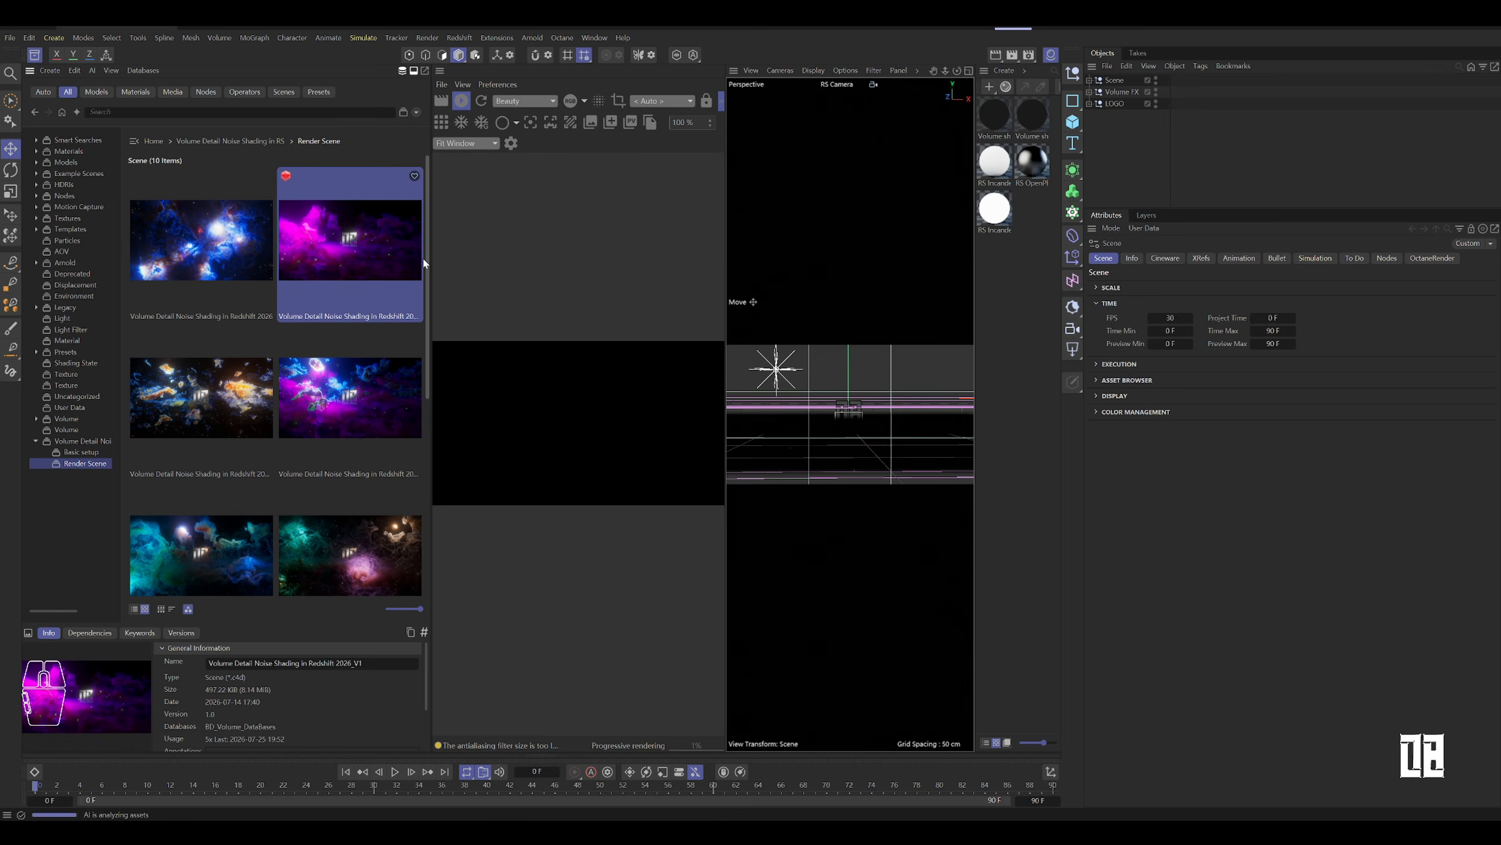
pyautogui.click(33, 71)
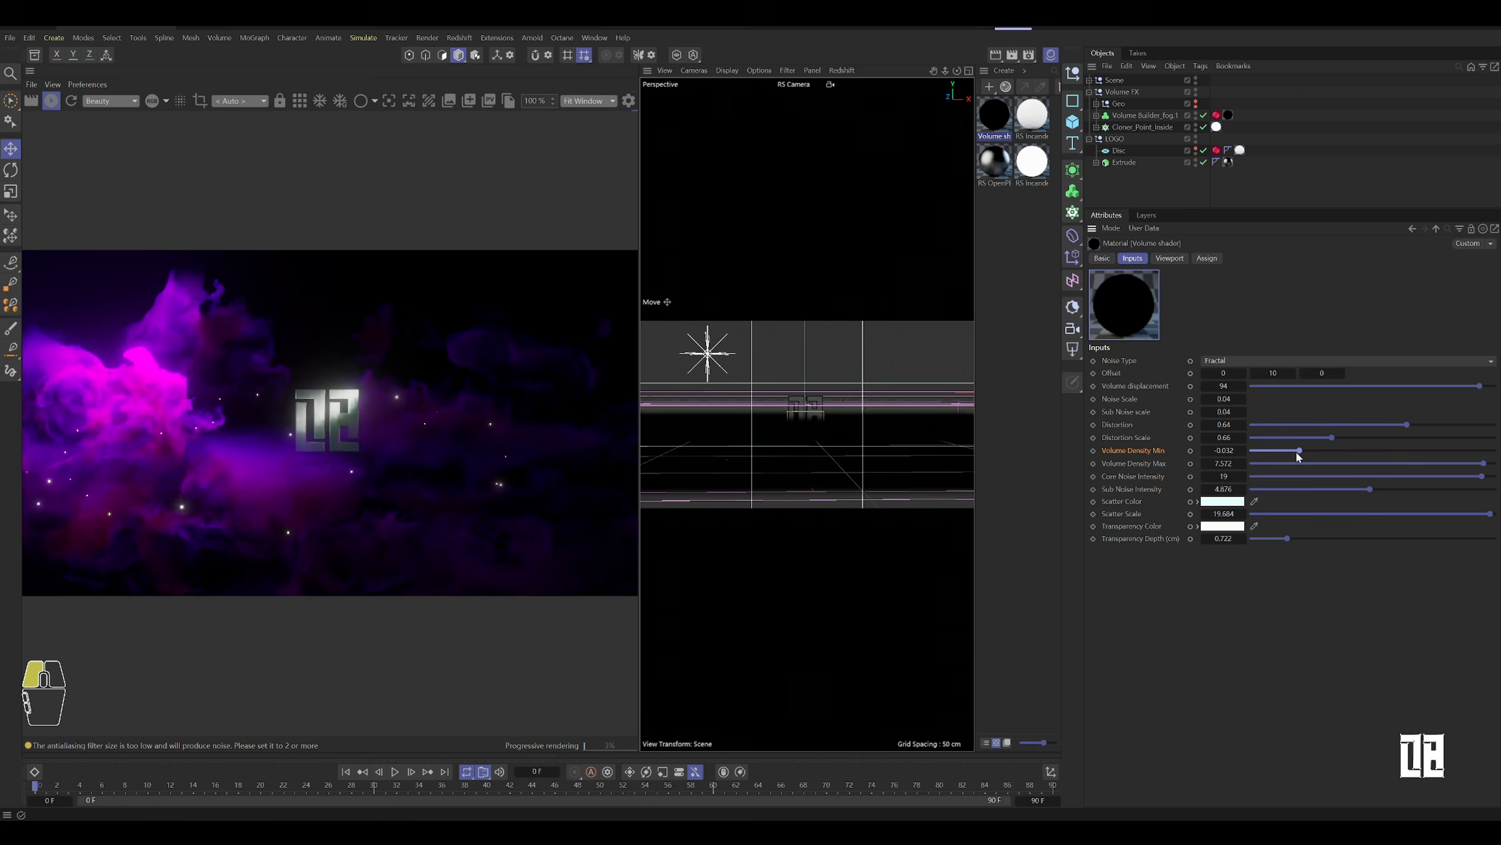
# Step: Set the Volume shader's Volume Density Min to -0.372, Sub Noise scale to 0.08 and Transparency Depth to about 0.19
pyautogui.moveTo(1299, 454); pyautogui.dragTo(1291, 454)
pyautogui.moveTo(1214, 412); pyautogui.dragTo(1244, 416)
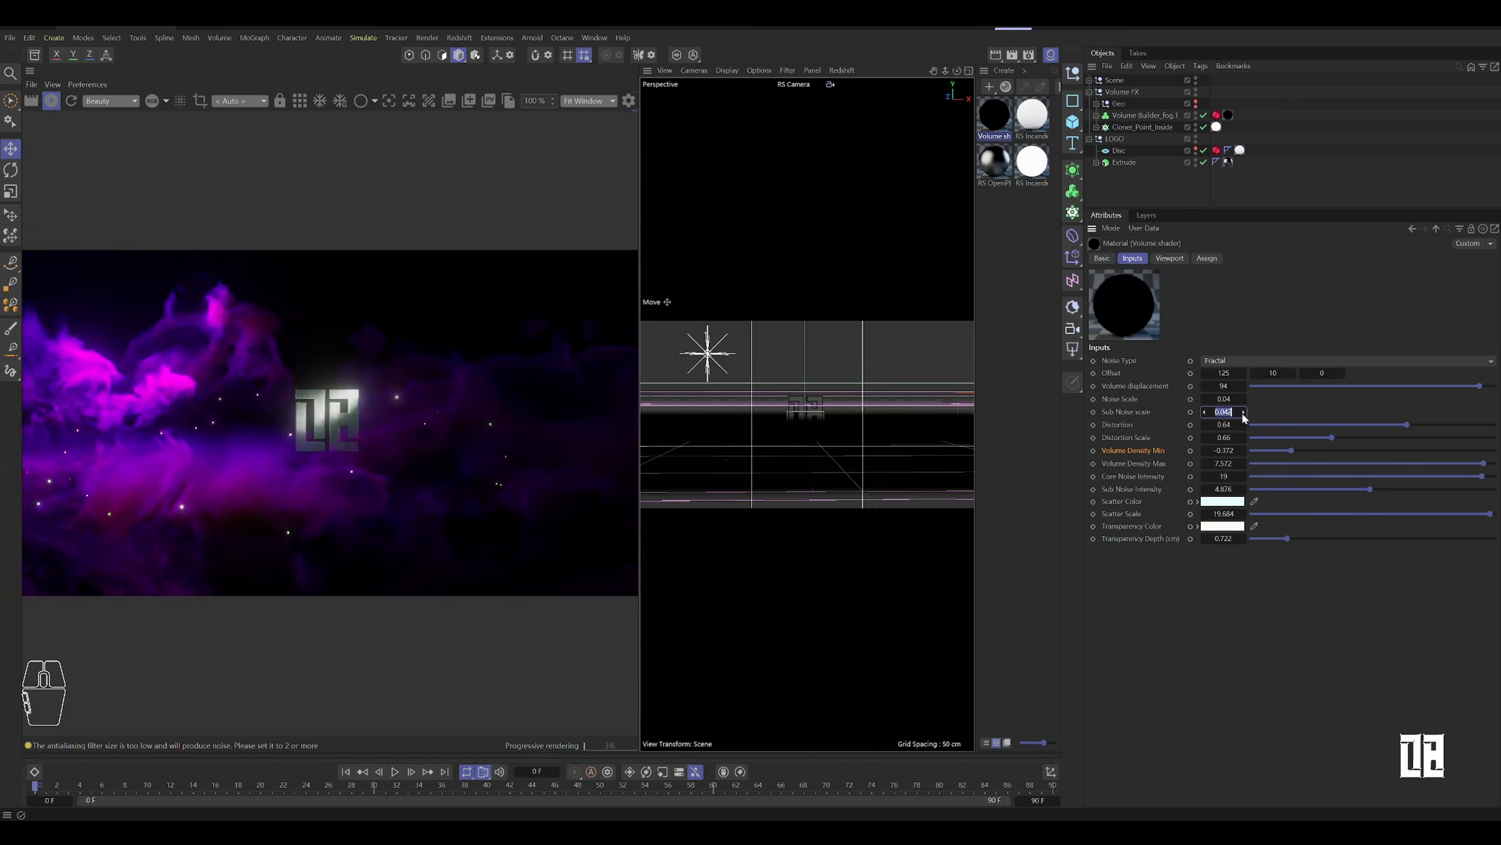
pyautogui.write('0.08')
pyautogui.moveTo(1287, 539); pyautogui.dragTo(1261, 540)
pyautogui.press('Return')
# Step: Set the Volume shader's Distortion Scale to 0.13, Distortion to 0.92, Transparency Depth to 0.498 and Volume displacement to 80
pyautogui.moveTo(1332, 438); pyautogui.dragTo(1268, 438)
pyautogui.moveTo(1407, 425); pyautogui.dragTo(1475, 425)
pyautogui.moveTo(1262, 539); pyautogui.dragTo(1276, 539)
pyautogui.moveTo(1479, 386); pyautogui.dragTo(1445, 386)
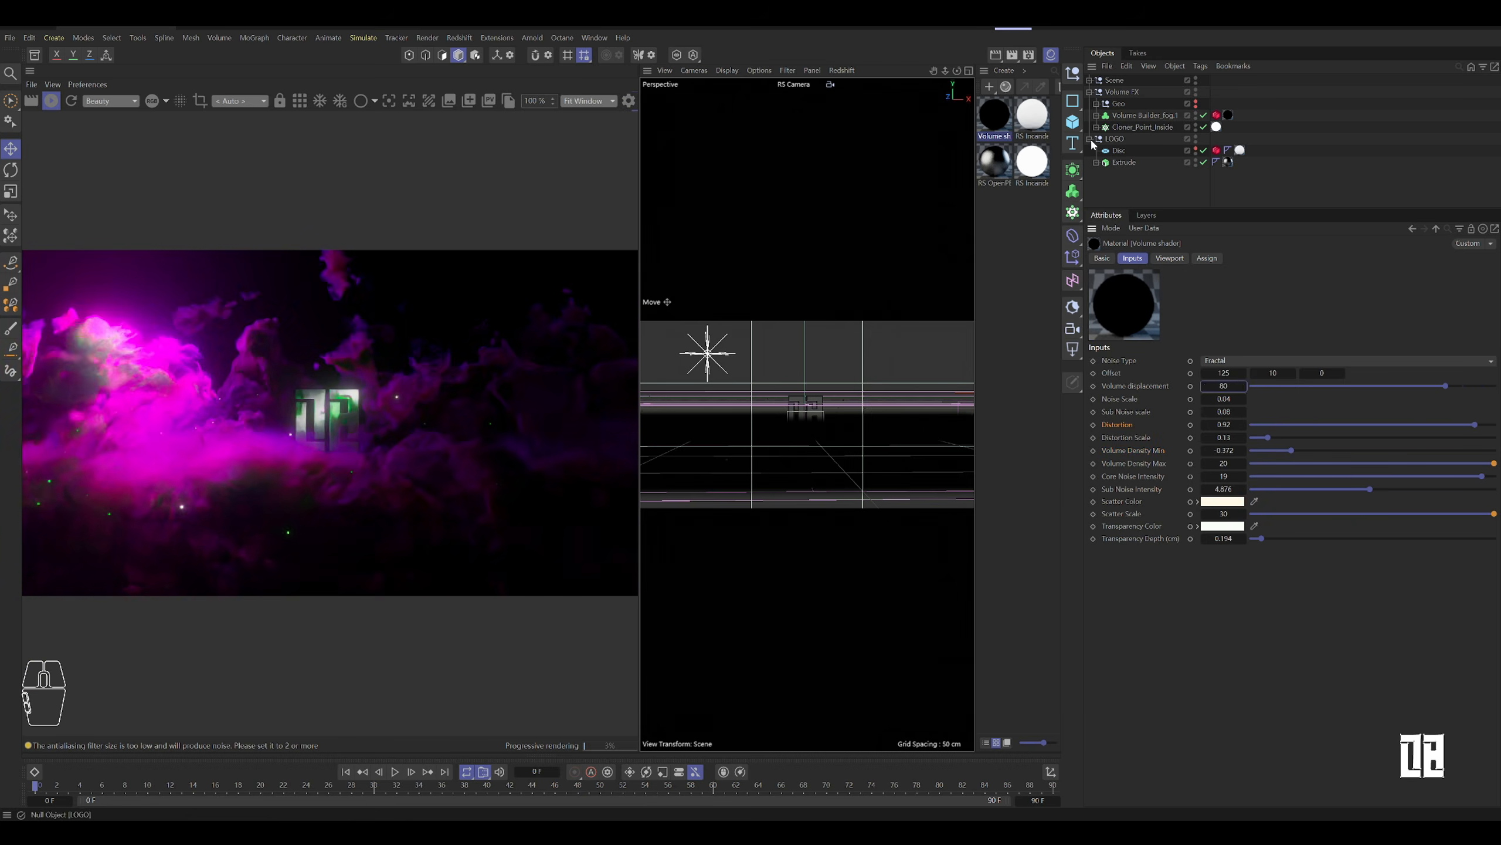
# Step: Collapse the LOGO group and set the Volume shader's Transparency Color to violet-blue with about 240° hue and 51% saturation
pyautogui.click(1090, 139)
pyautogui.click(1216, 115)
pyautogui.click(995, 115)
pyautogui.click(1223, 525)
pyautogui.moveTo(925, 576)
pyautogui.mouseDown()
pyautogui.moveTo(968, 577)
pyautogui.moveTo(934, 589)
pyautogui.moveTo(949, 589)
pyautogui.mouseUp()
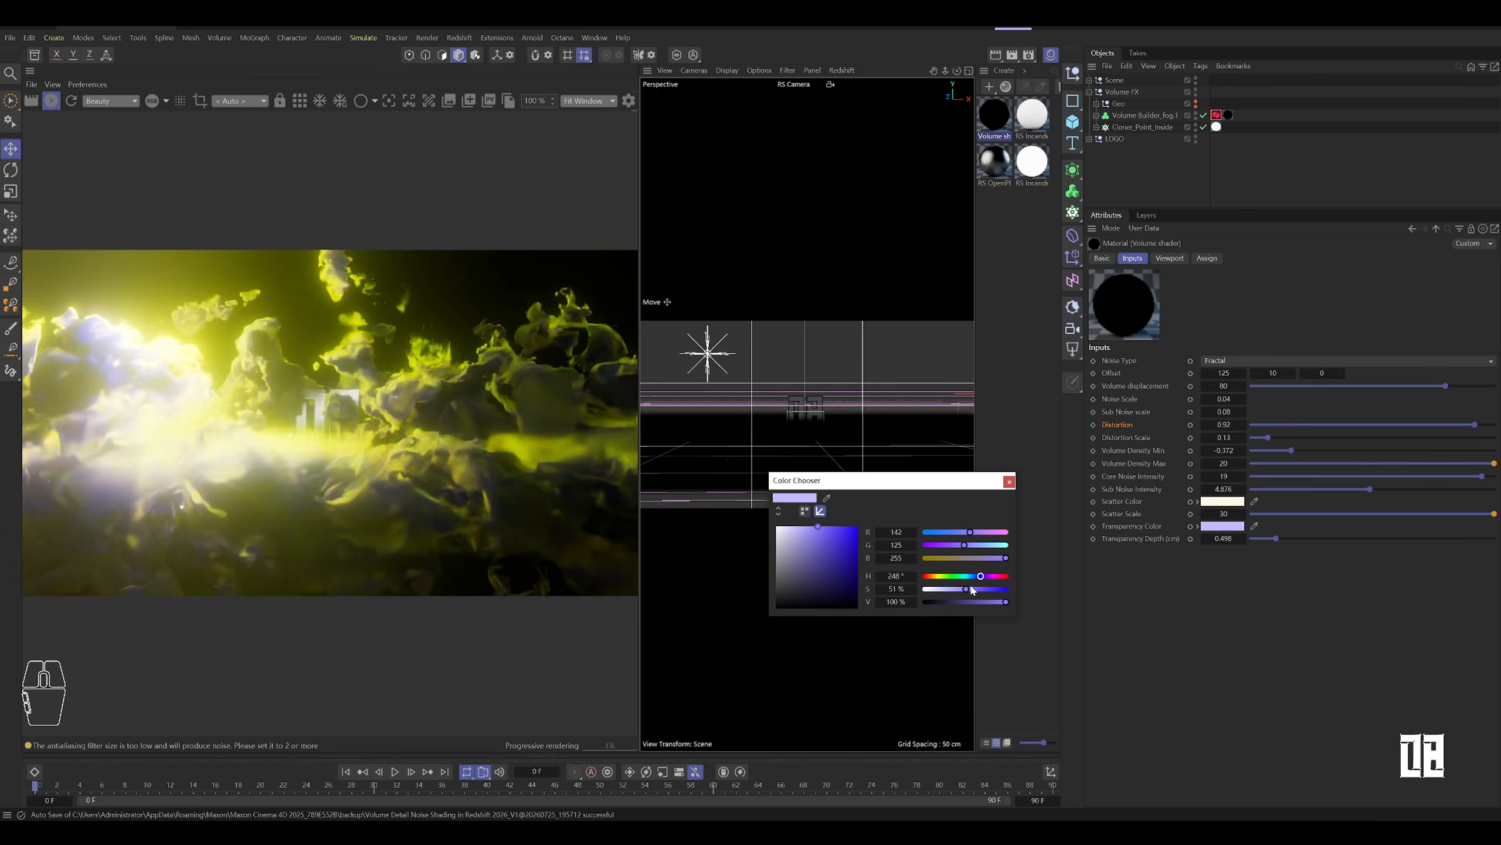
pyautogui.click(1009, 482)
# Step: Set the Volume shader's Scatter Color to blue and its Transparency Color to a very pale pink
pyautogui.click(1222, 501)
pyautogui.moveTo(1042, 620); pyautogui.dragTo(1080, 620)
pyautogui.moveTo(1038, 634); pyautogui.dragTo(1077, 633)
pyautogui.click(1115, 525)
pyautogui.click(1223, 526)
pyautogui.moveTo(1311, 634); pyautogui.dragTo(1329, 635)
pyautogui.click(1338, 540)
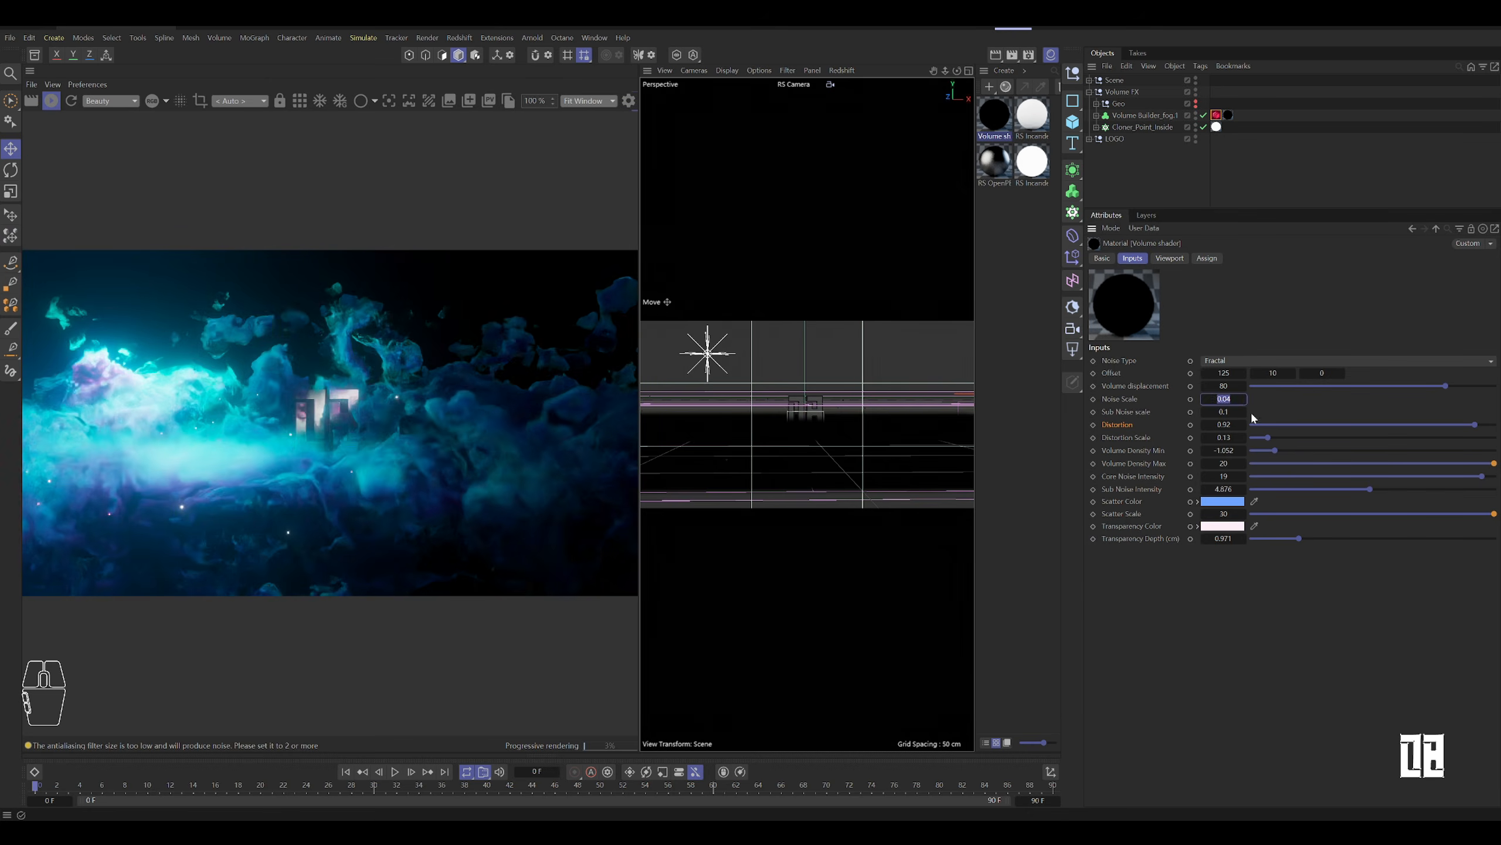
# Step: Duplicate RS Point Light in the Scene group and move the copy horizontally to the logo's opposite side
pyautogui.click(1089, 80)
pyautogui.click(1134, 103)
pyautogui.keyDown('ctrl'); pyautogui.moveTo(1142, 112); pyautogui.dragTo(1144, 113); pyautogui.keyUp('ctrl')
pyautogui.moveTo(763, 354); pyautogui.dragTo(999, 354)
pyautogui.moveTo(946, 284)
pyautogui.mouseDown()
pyautogui.moveTo(949, 335)
pyautogui.moveTo(948, 300)
pyautogui.mouseUp()
pyautogui.click(1175, 349)
# Step: Set the Volume shader's Noise Scale to 0.09, Volume Density Max to 3.484 and Transparency Depth to 0.704
pyautogui.click(995, 115)
pyautogui.click(1227, 400)
pyautogui.write('10')
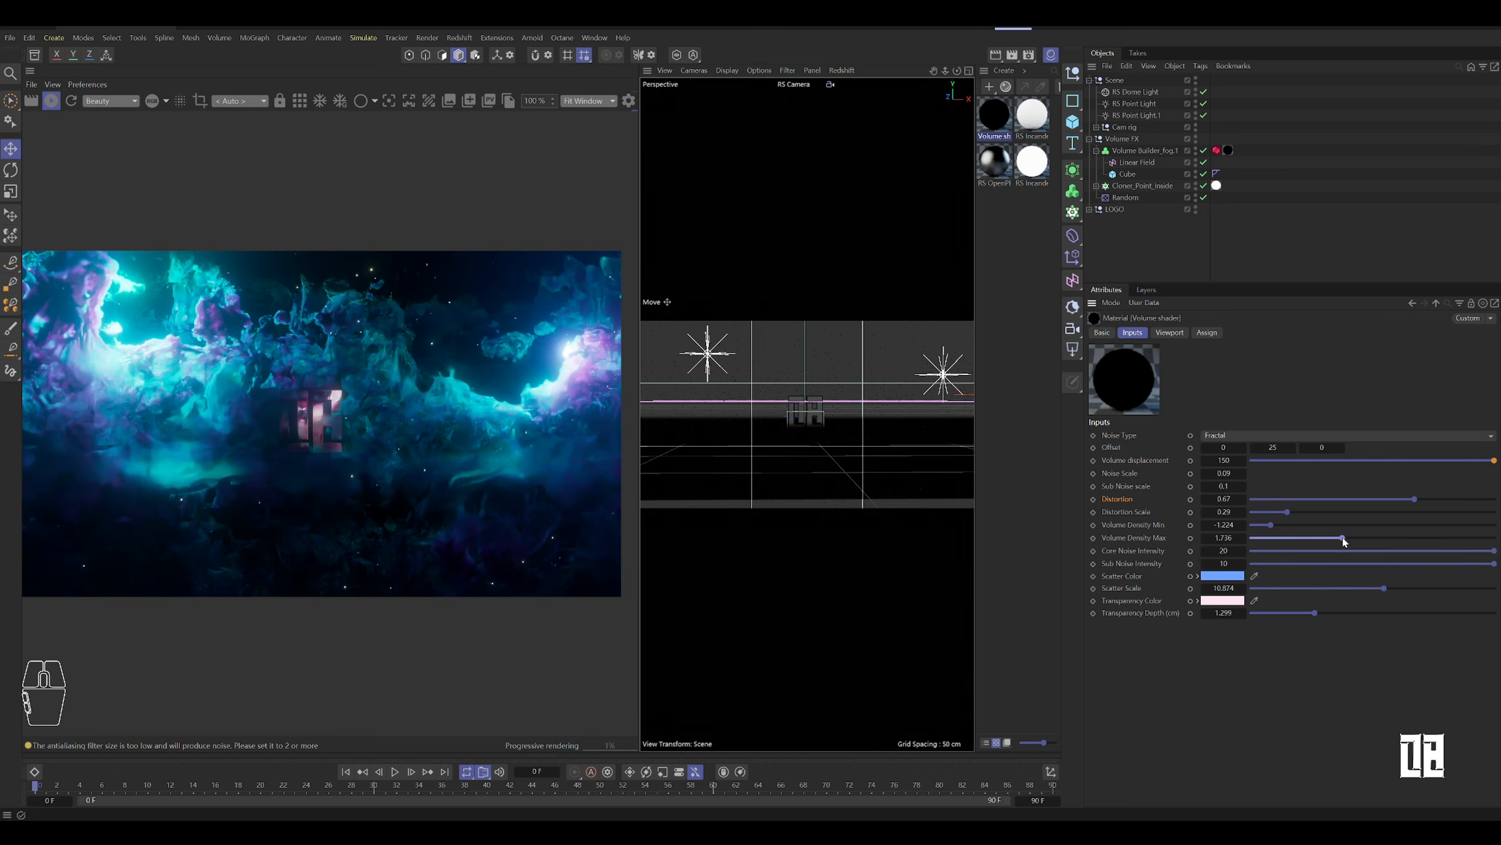
pyautogui.moveTo(1344, 540); pyautogui.dragTo(1386, 539)
pyautogui.moveTo(1269, 616); pyautogui.dragTo(894, 495)
# Step: Change the Volume shader's Transparency Color to a more saturated pink and review the Scatter Color
pyautogui.click(1223, 602)
pyautogui.click(850, 536)
pyautogui.click(1222, 576)
pyautogui.click(1123, 502)
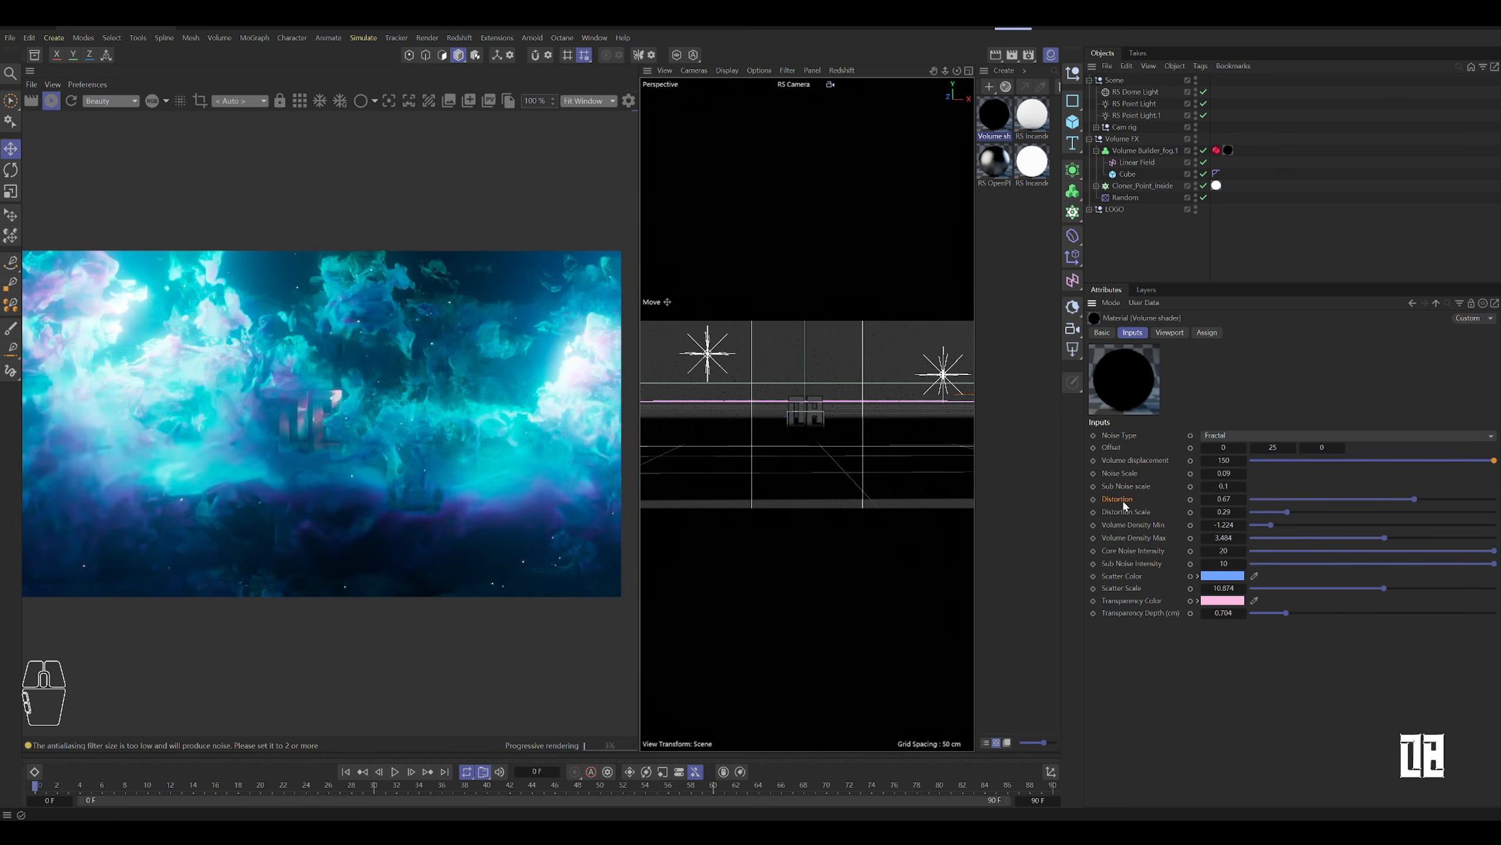
# Step: Save the teal nebula scene as version 2.0 of the Volume Detail Noise Shading in Redshift 2026_V1 asset
pyautogui.moveTo(640, 516); pyautogui.dragTo(691, 516)
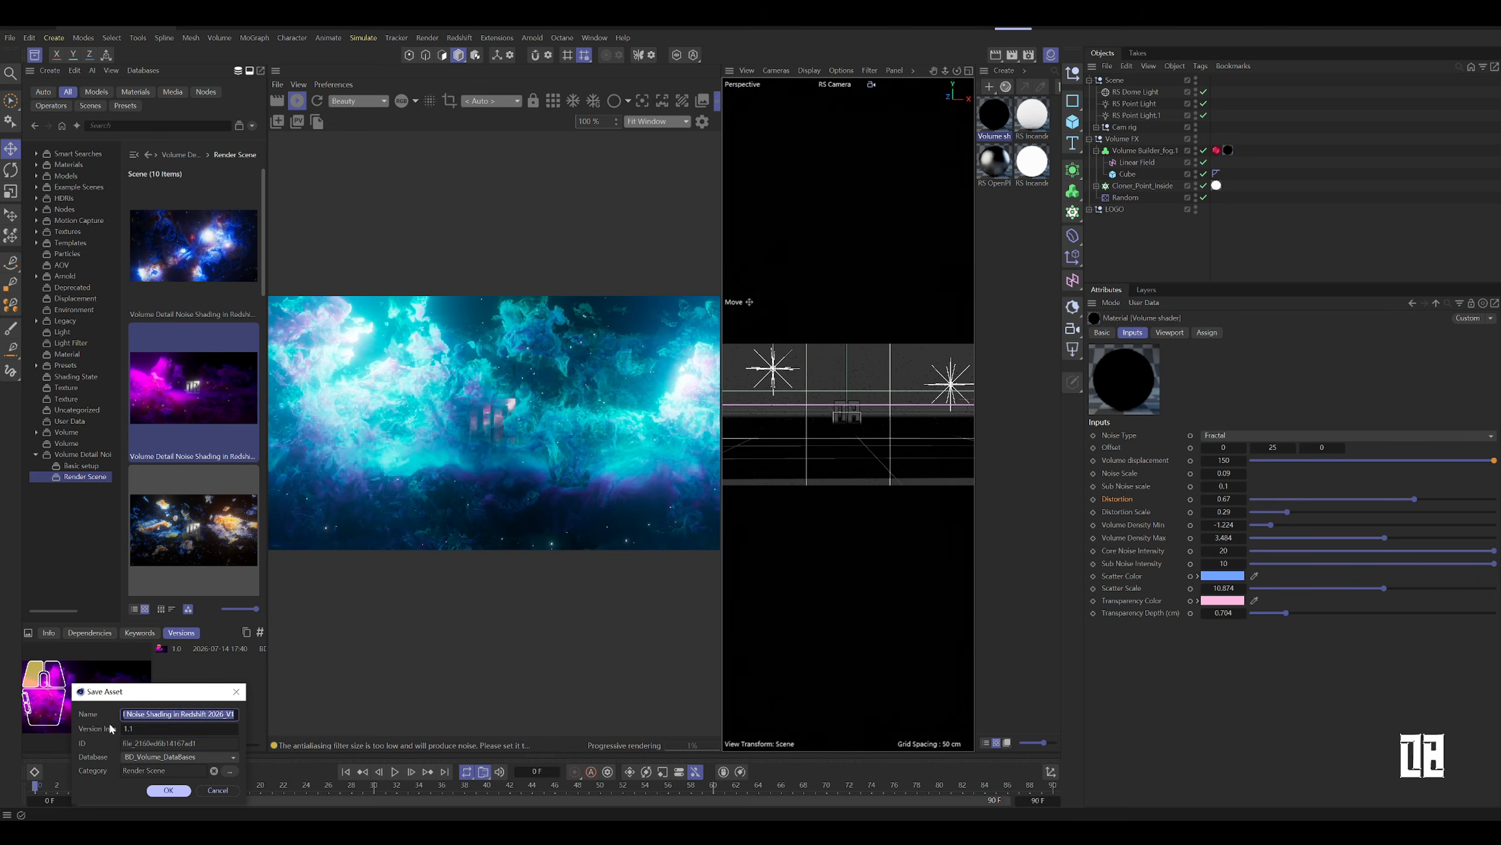
pyautogui.write('2.0')
pyautogui.press('Return')
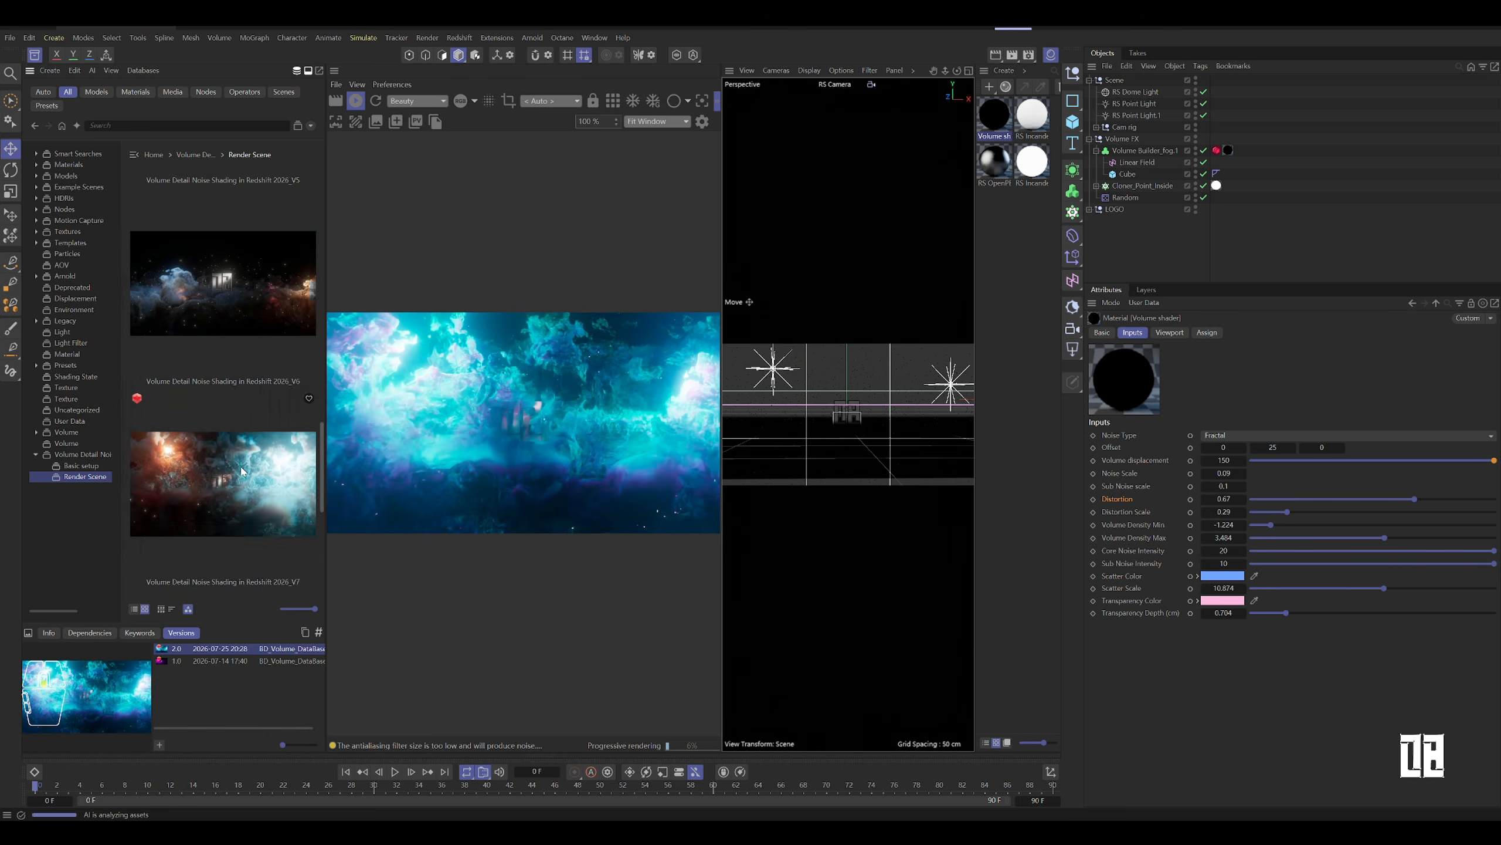
# Step: Load the Volume Detail Noise Shading in Redshift 2026_V9 scene from the Render Scene category
pyautogui.click(198, 475)
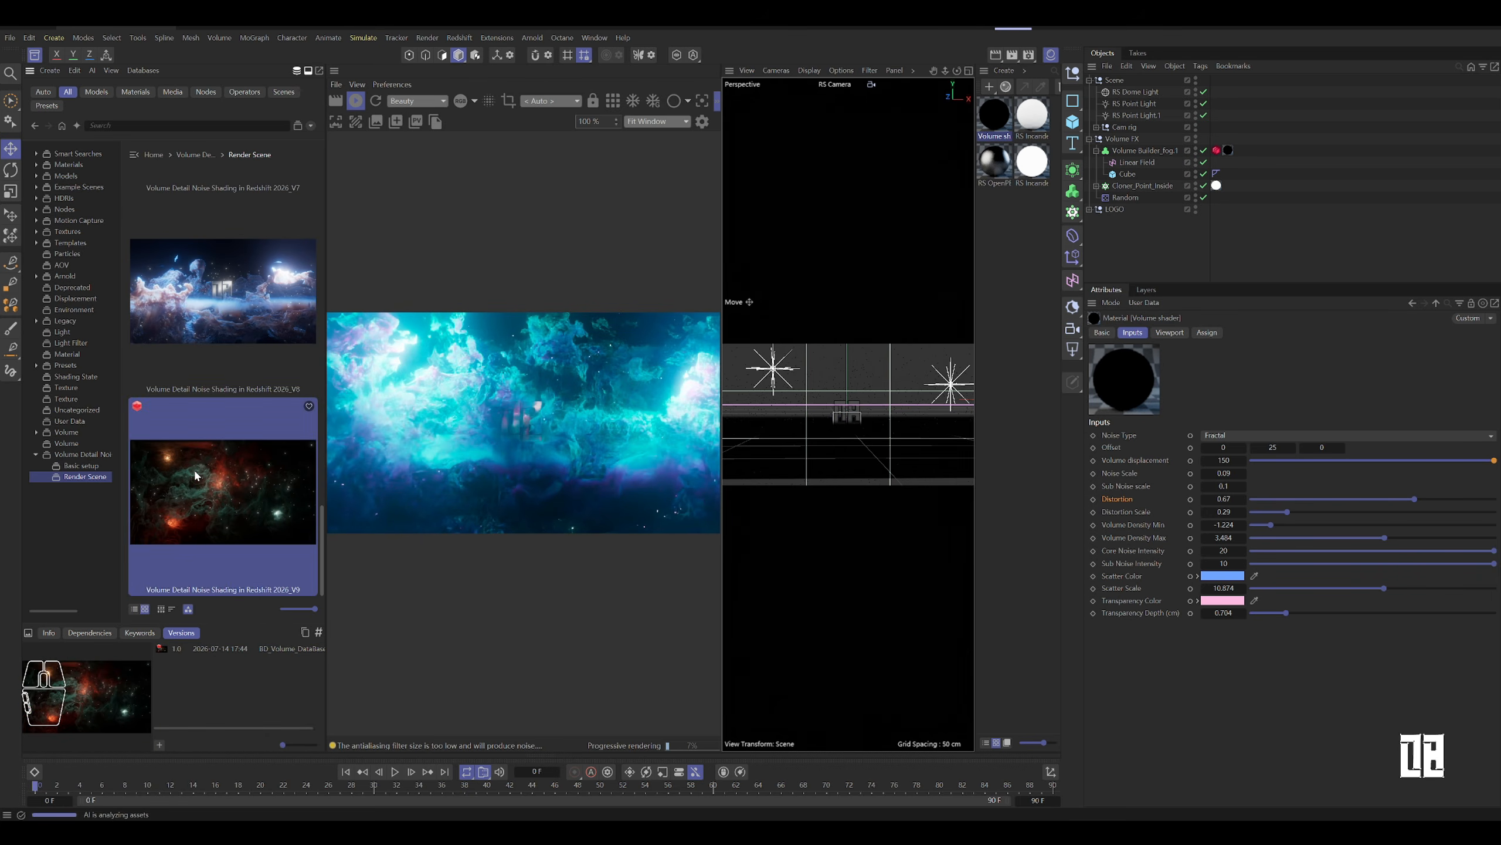
pyautogui.rightClick(214, 468)
pyautogui.click(247, 496)
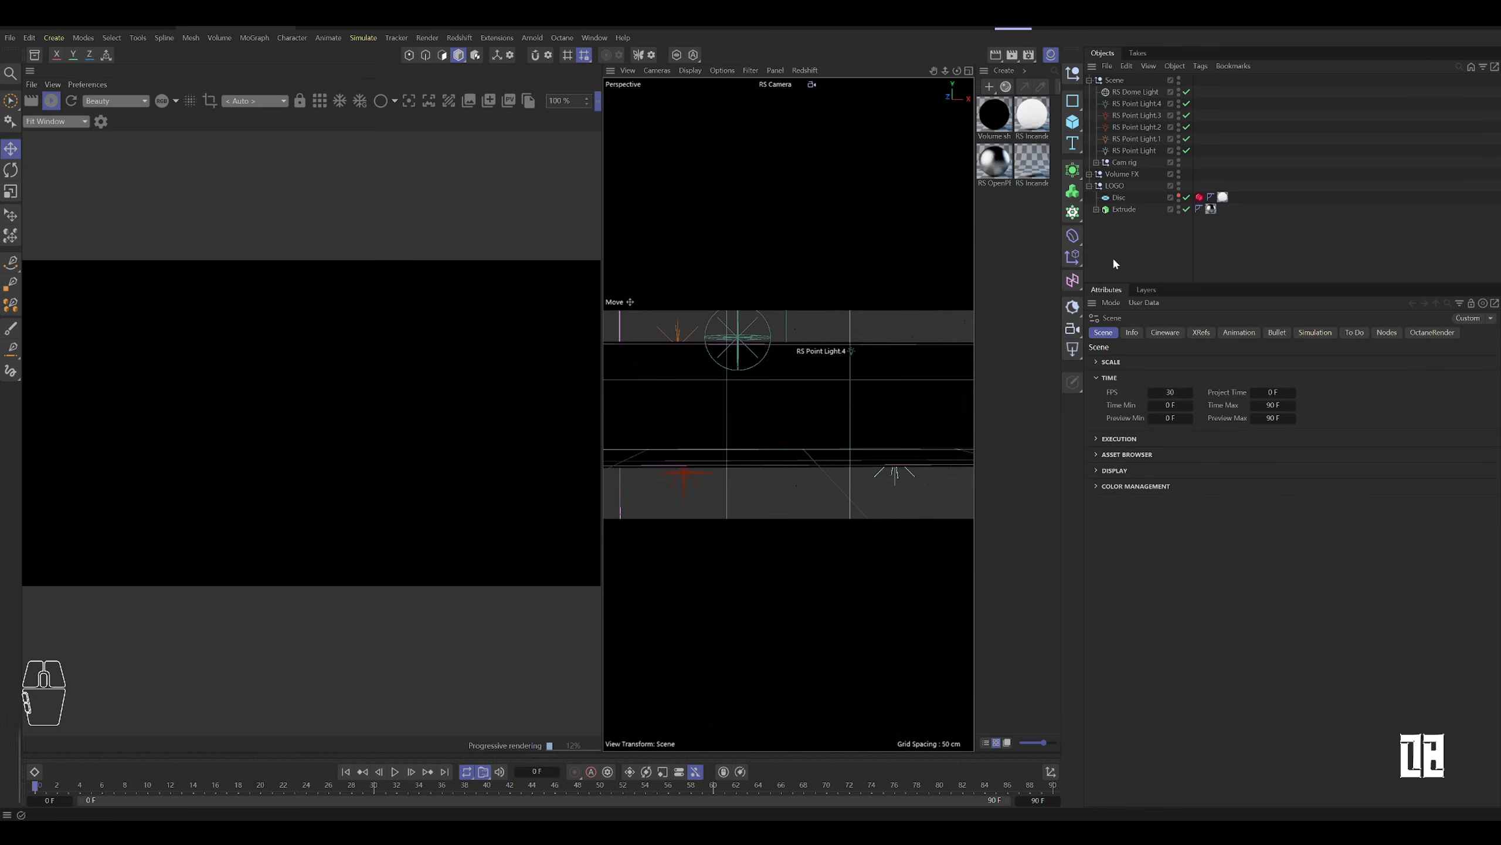
# Step: Set the Volume shader's Noise Scale to 0.004 and expand the Volume FX group
pyautogui.click(995, 116)
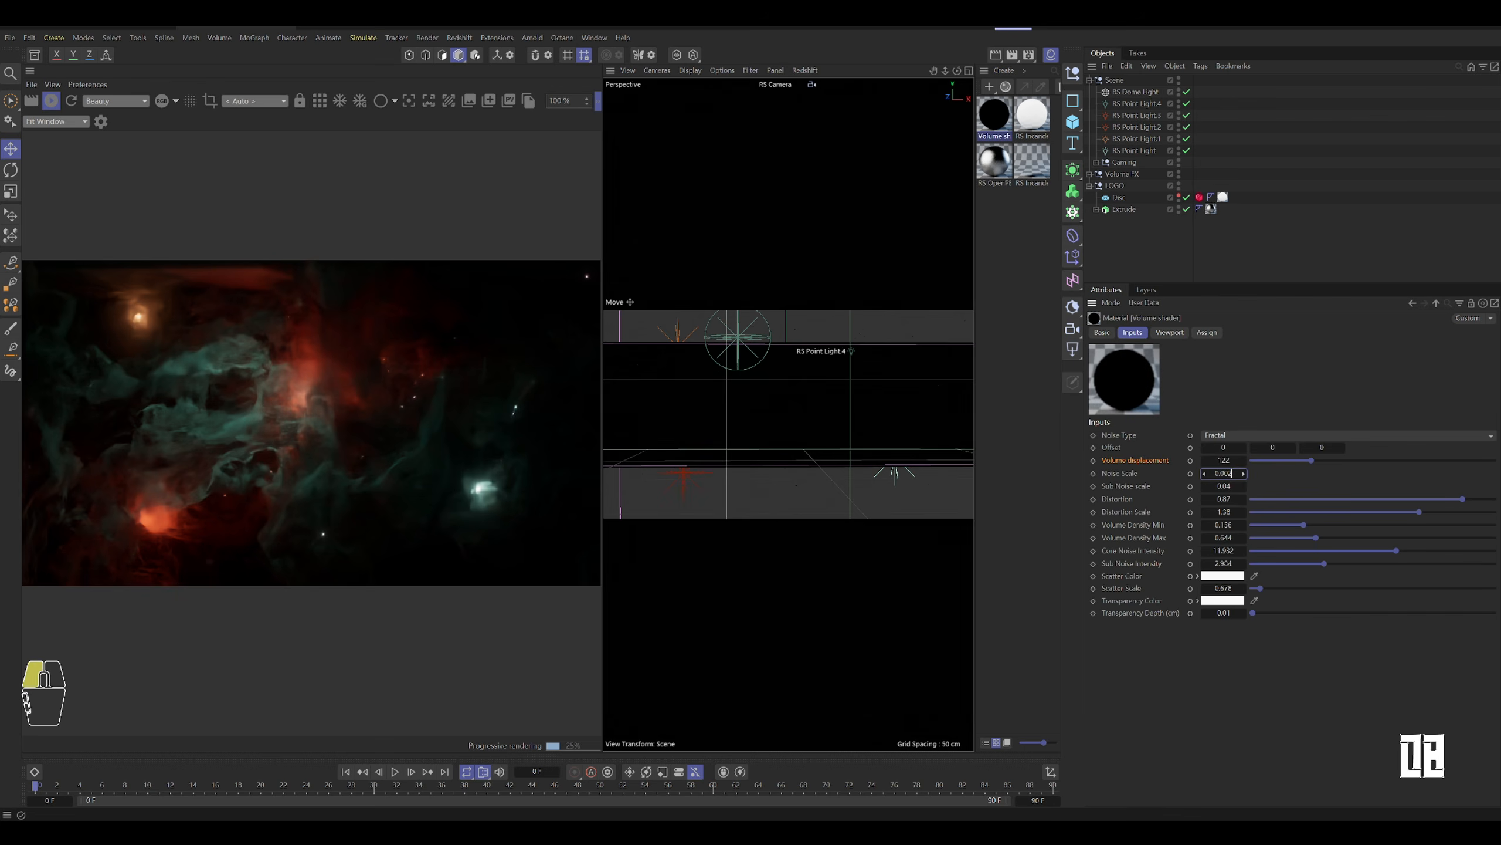
pyautogui.click(1236, 485)
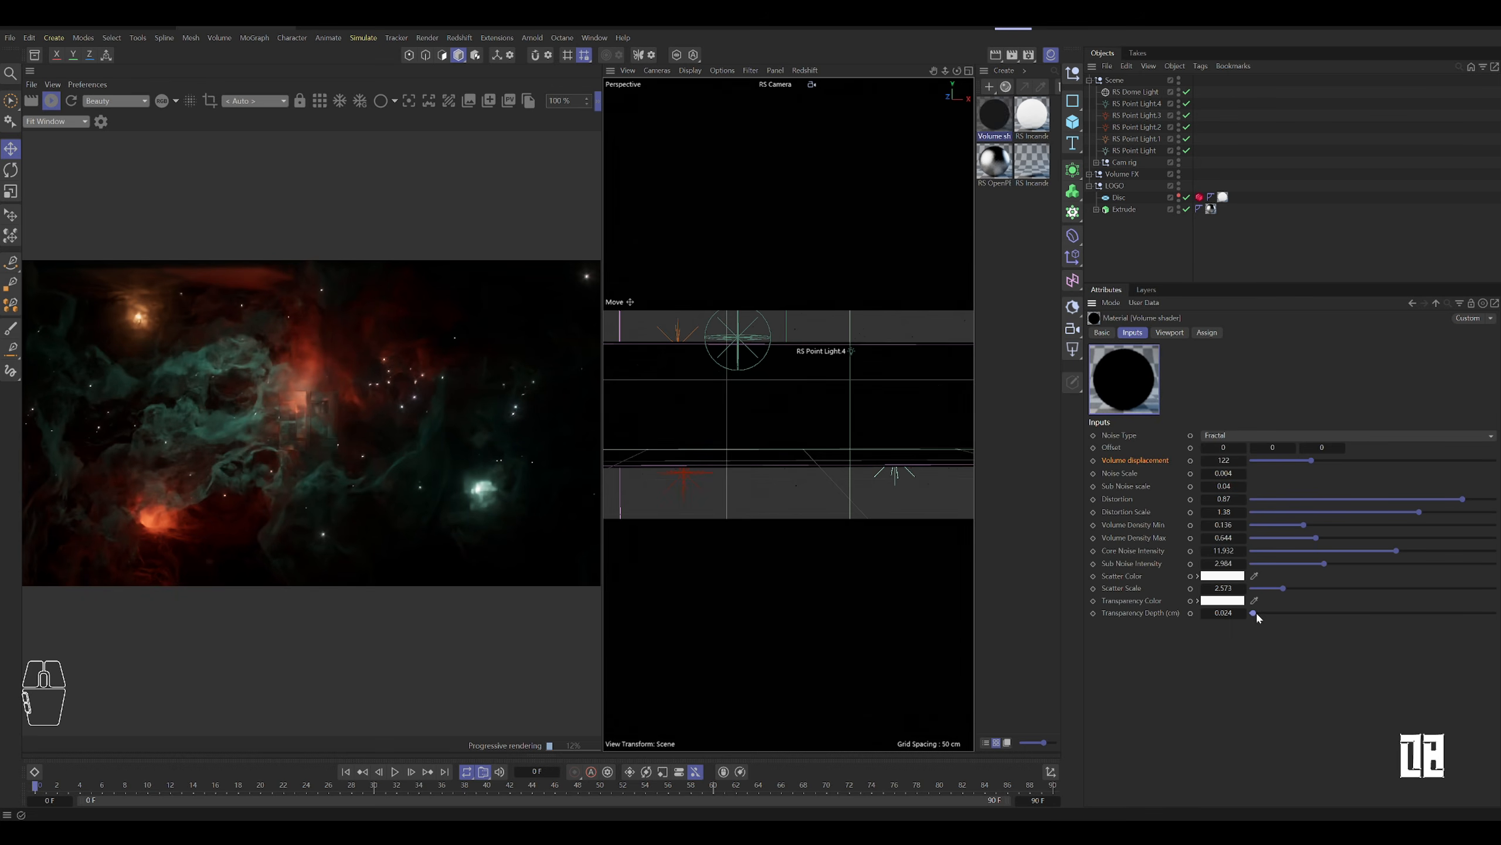
pyautogui.click(1090, 174)
pyautogui.click(1135, 197)
pyautogui.click(1280, 261)
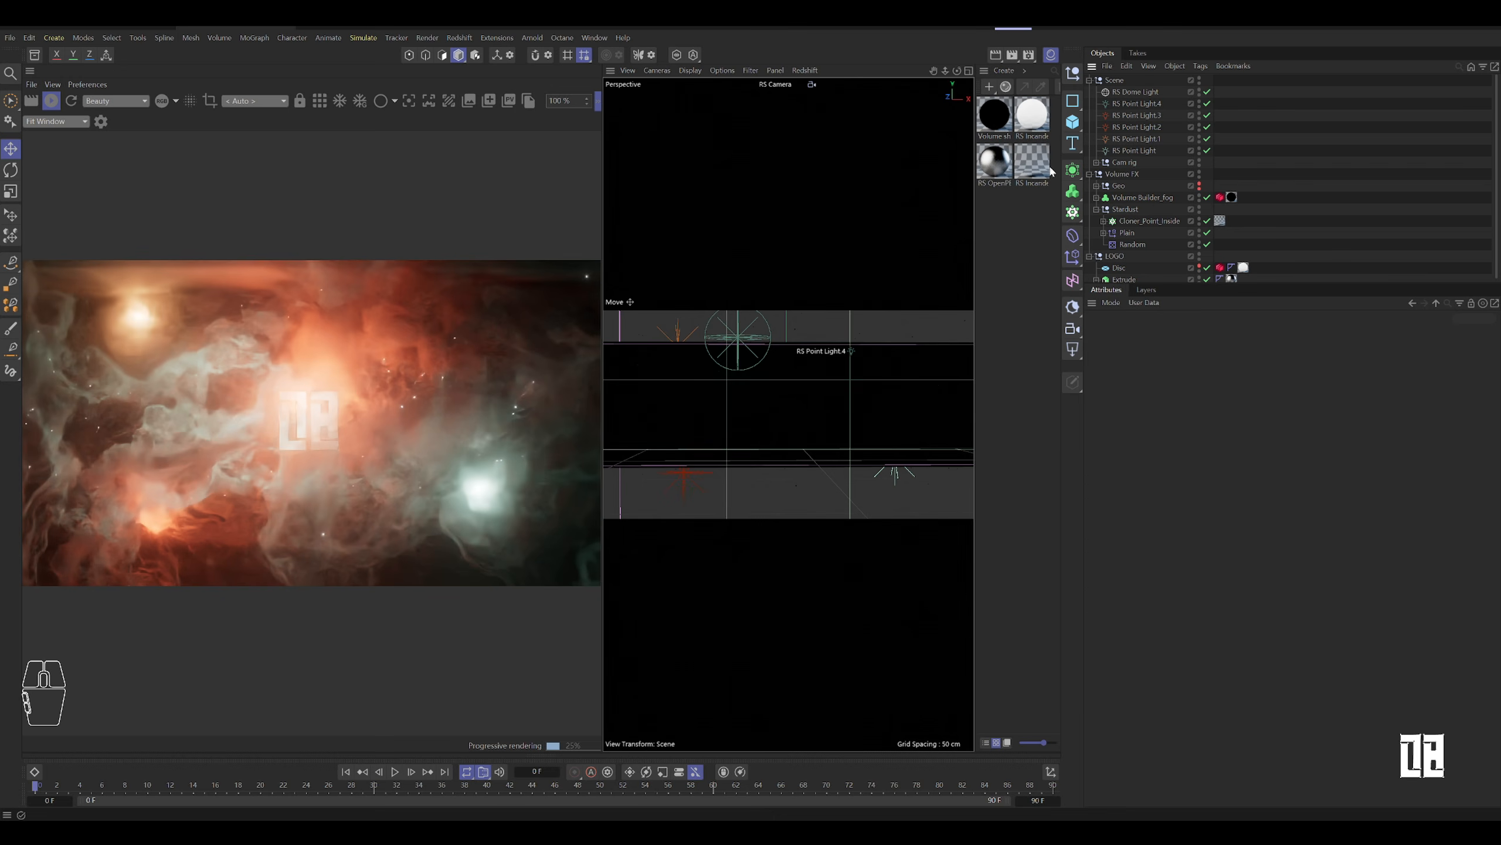
# Step: Set the Volume shader's Volume Density Min to 0.356 and Scatter Scale to about 3.2
pyautogui.click(995, 116)
pyautogui.moveTo(1234, 613); pyautogui.dragTo(1228, 613)
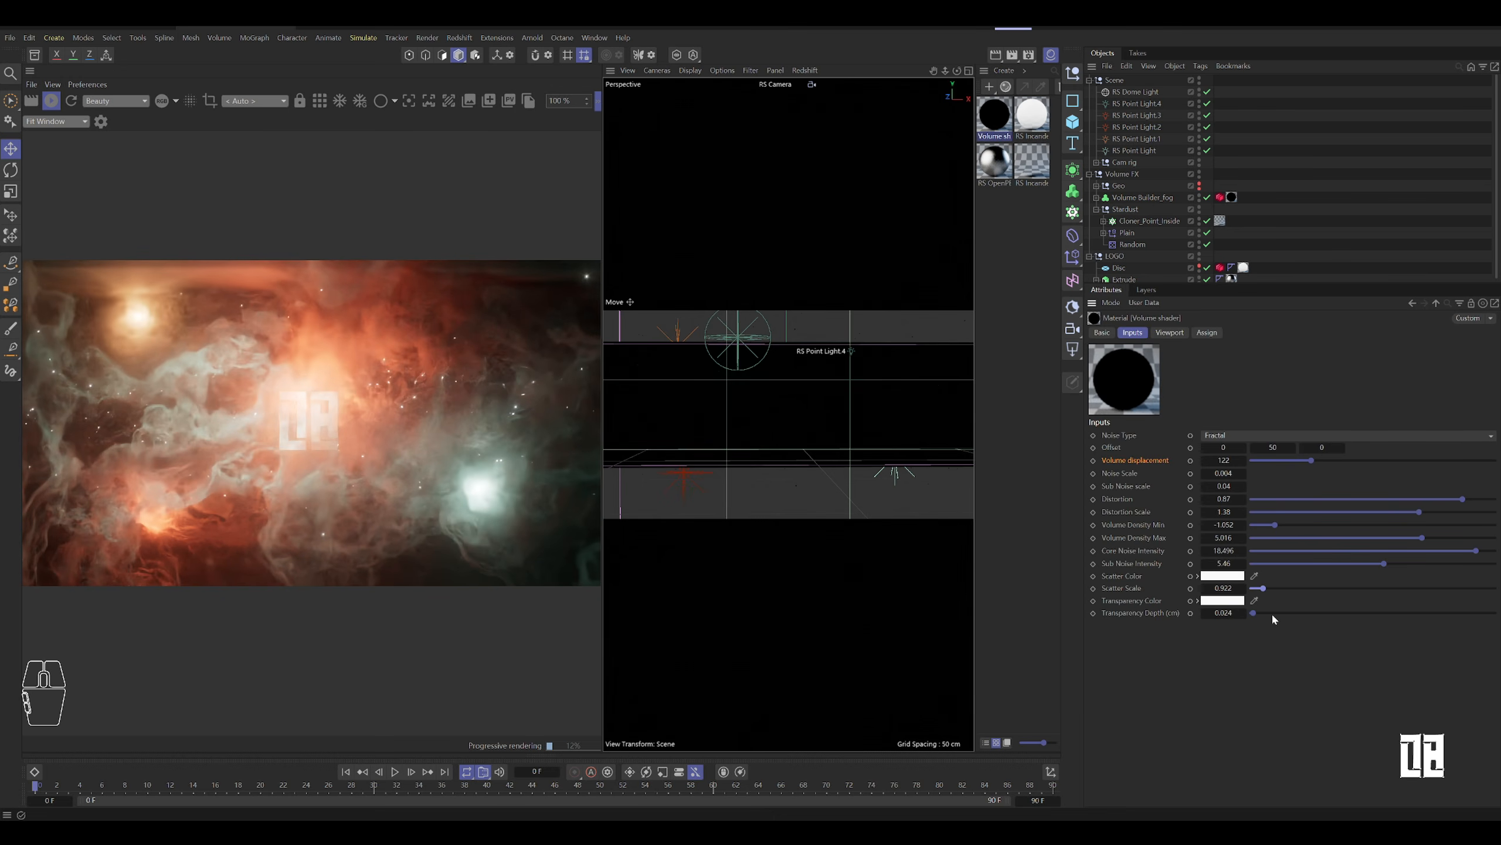
pyautogui.moveTo(1276, 524); pyautogui.dragTo(1292, 526)
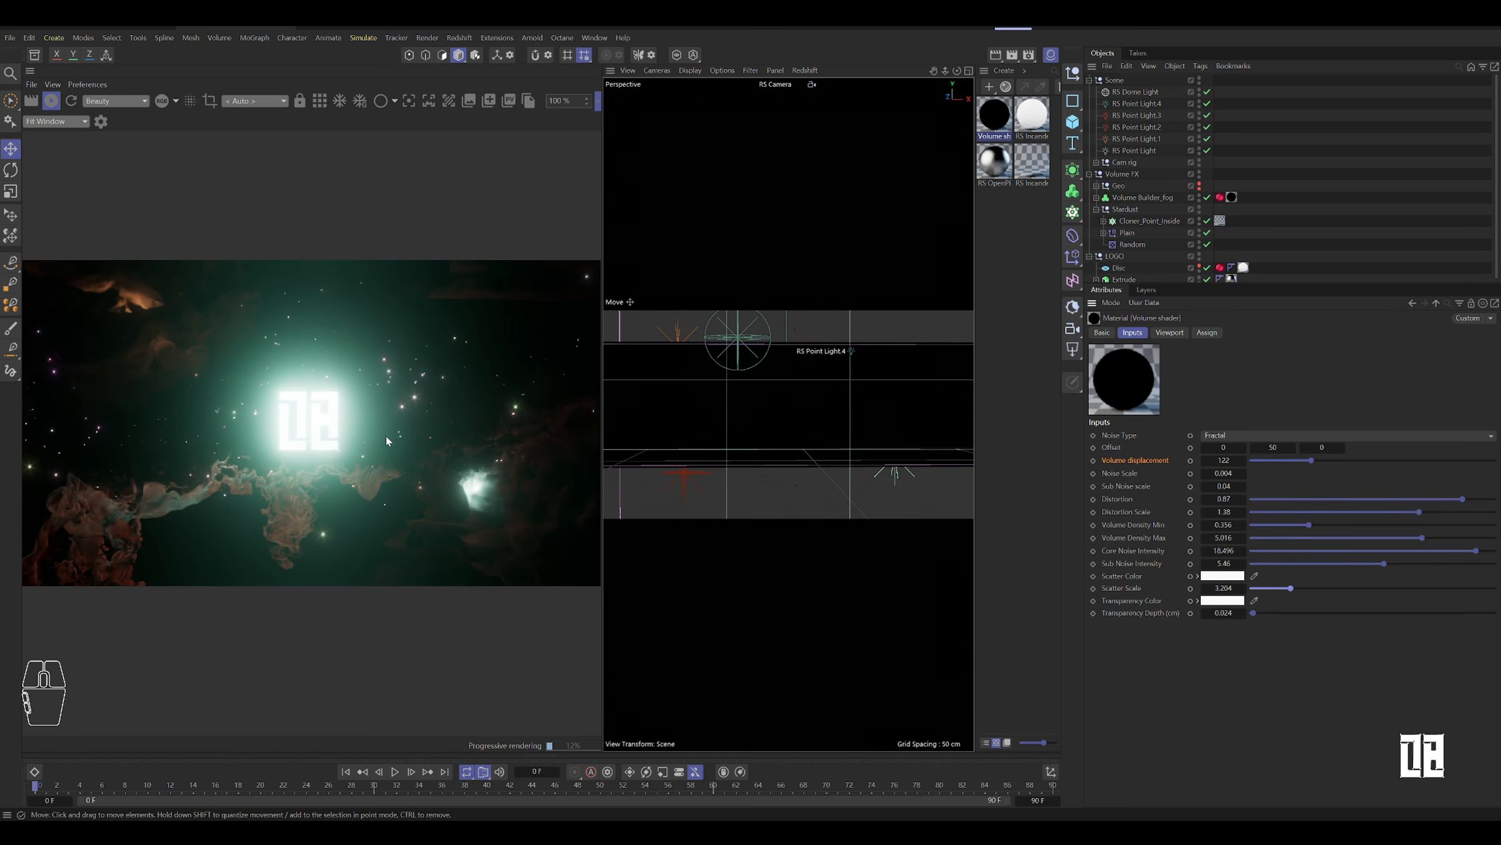
# Step: Set the Volume shader's Noise Scale to 0.008 and Sub Noise scale to 0.09
pyautogui.moveTo(1235, 473); pyautogui.dragTo(1229, 473)
pyautogui.write('8')
pyautogui.press('Tab')
pyautogui.write('0.1')
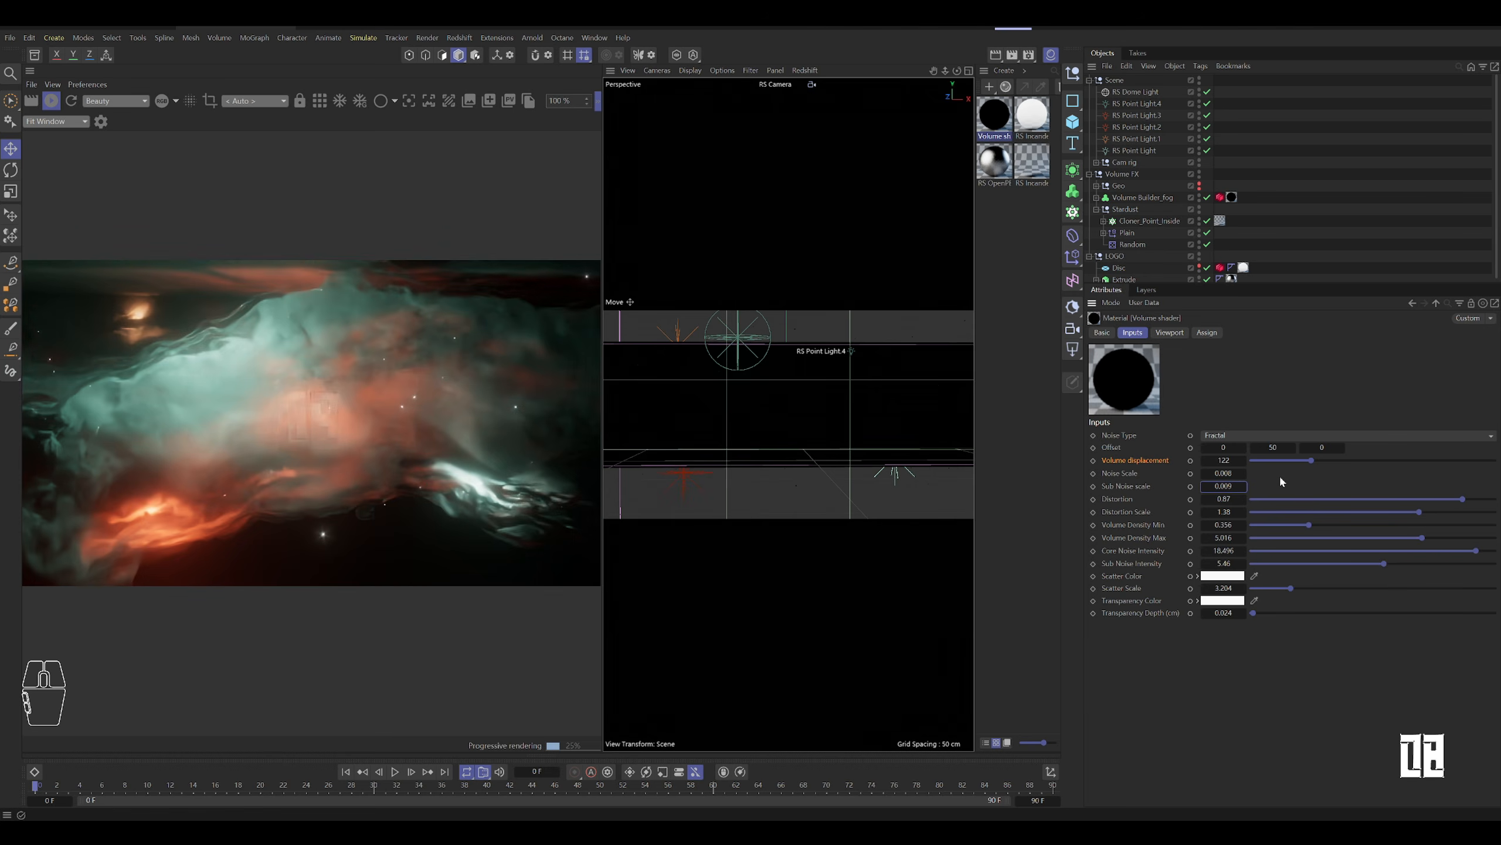
pyautogui.hotkey('ctrl', 's')
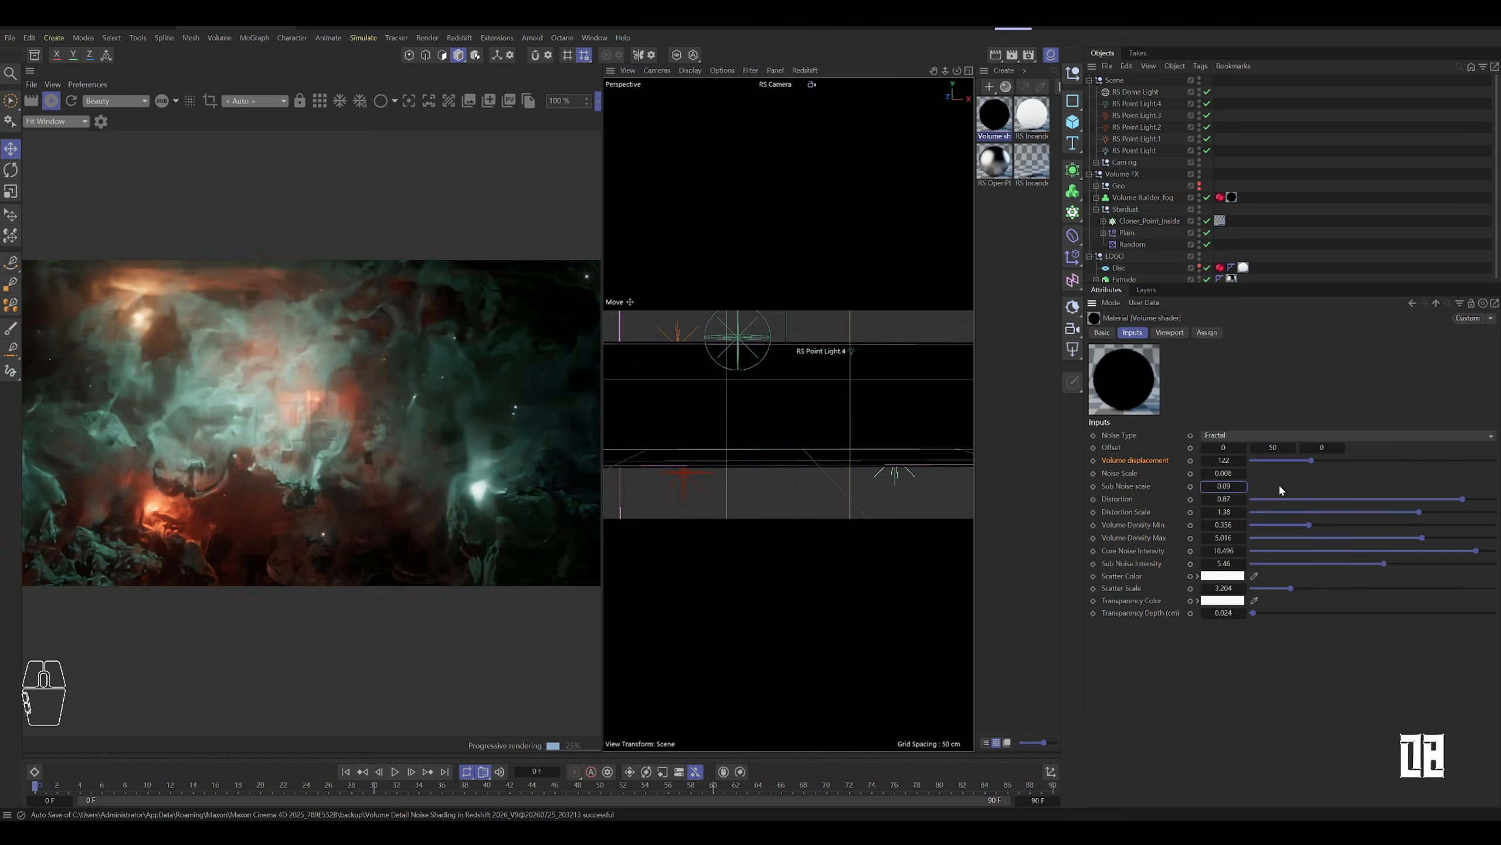
# Step: Try a Volume displacement of 325 with a Scatter Scale of about 1.5 and a Transparency Depth of 0
pyautogui.moveTo(1311, 461); pyautogui.dragTo(1410, 461)
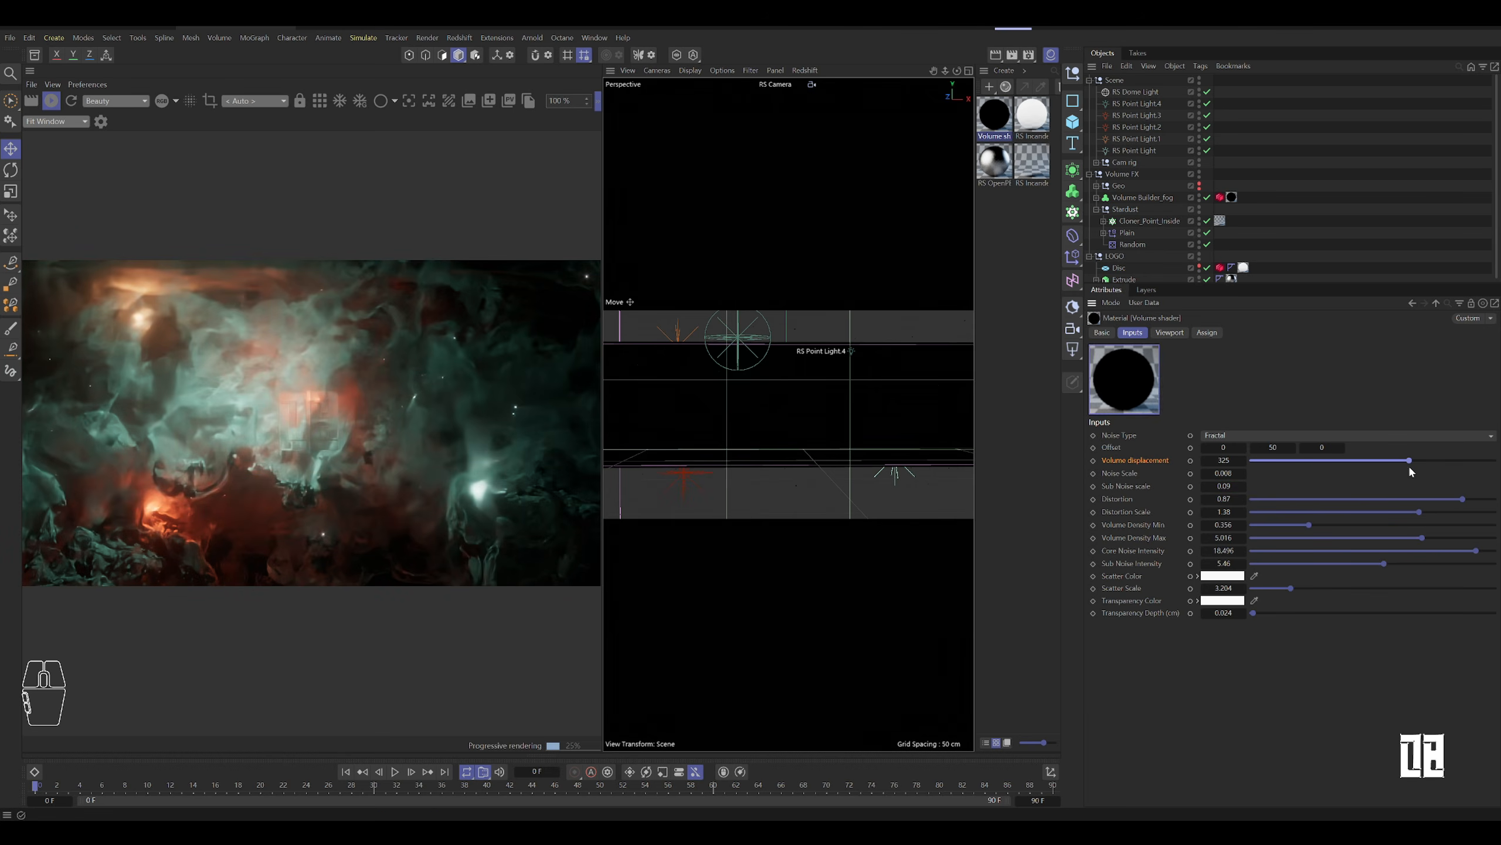
pyautogui.click(1270, 588)
pyautogui.click(1252, 612)
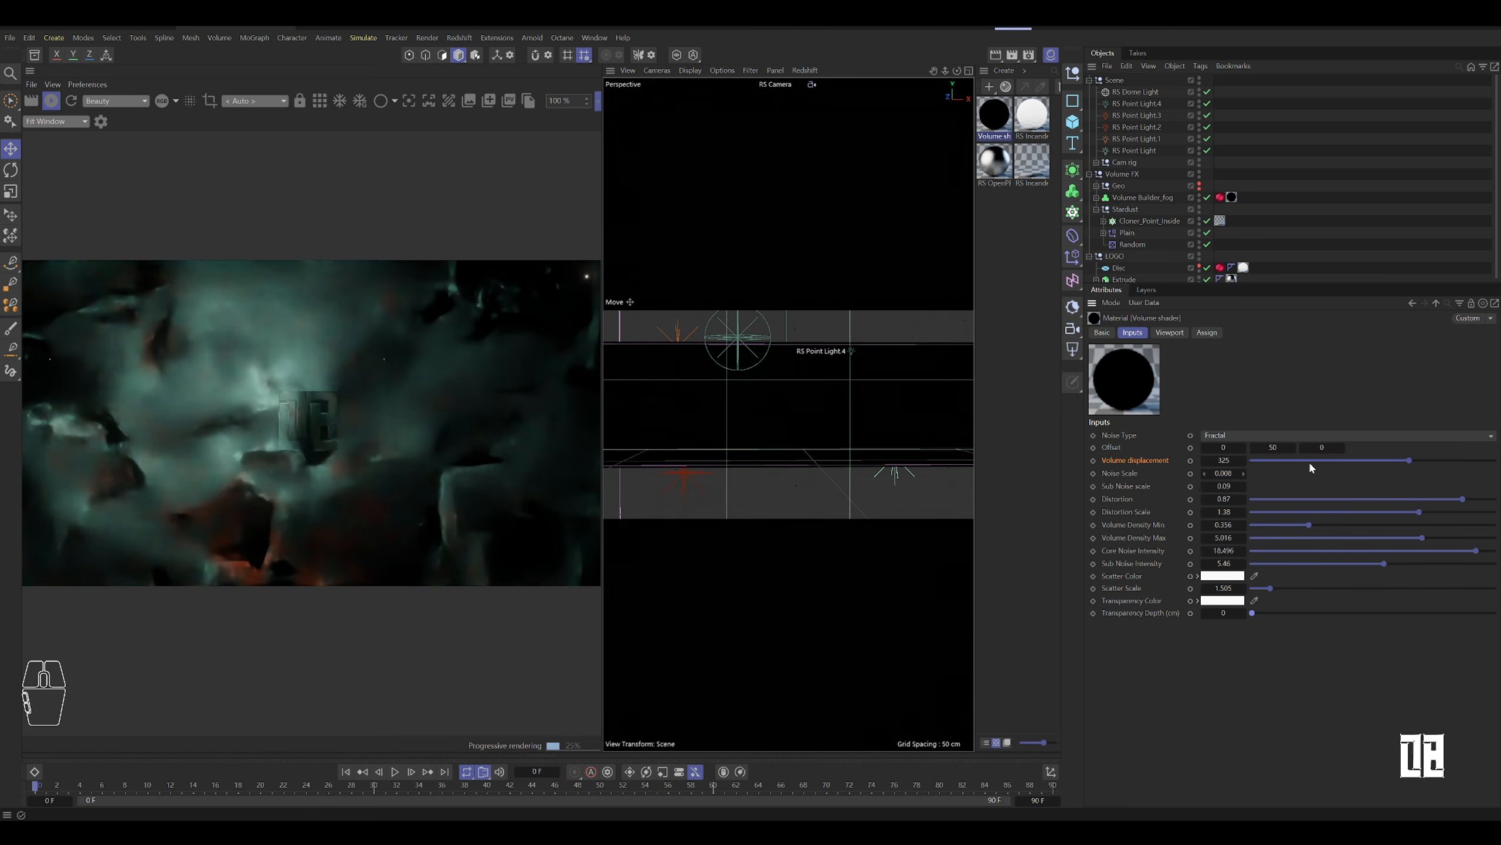
# Step: Set the Volume shader's Volume displacement to 137, Transparency Depth to 0.03 and Core Noise Intensity to 20
pyautogui.click(1318, 461)
pyautogui.click(1253, 613)
pyautogui.write('20')
pyautogui.press('Return')
# Step: Set the Volume shader's Volume Density Min to 0.088, Volume Density Max to 2.296 and Scatter Scale to 3.835
pyautogui.moveTo(1309, 525); pyautogui.dragTo(1302, 525)
pyautogui.moveTo(1422, 538); pyautogui.dragTo(1343, 538)
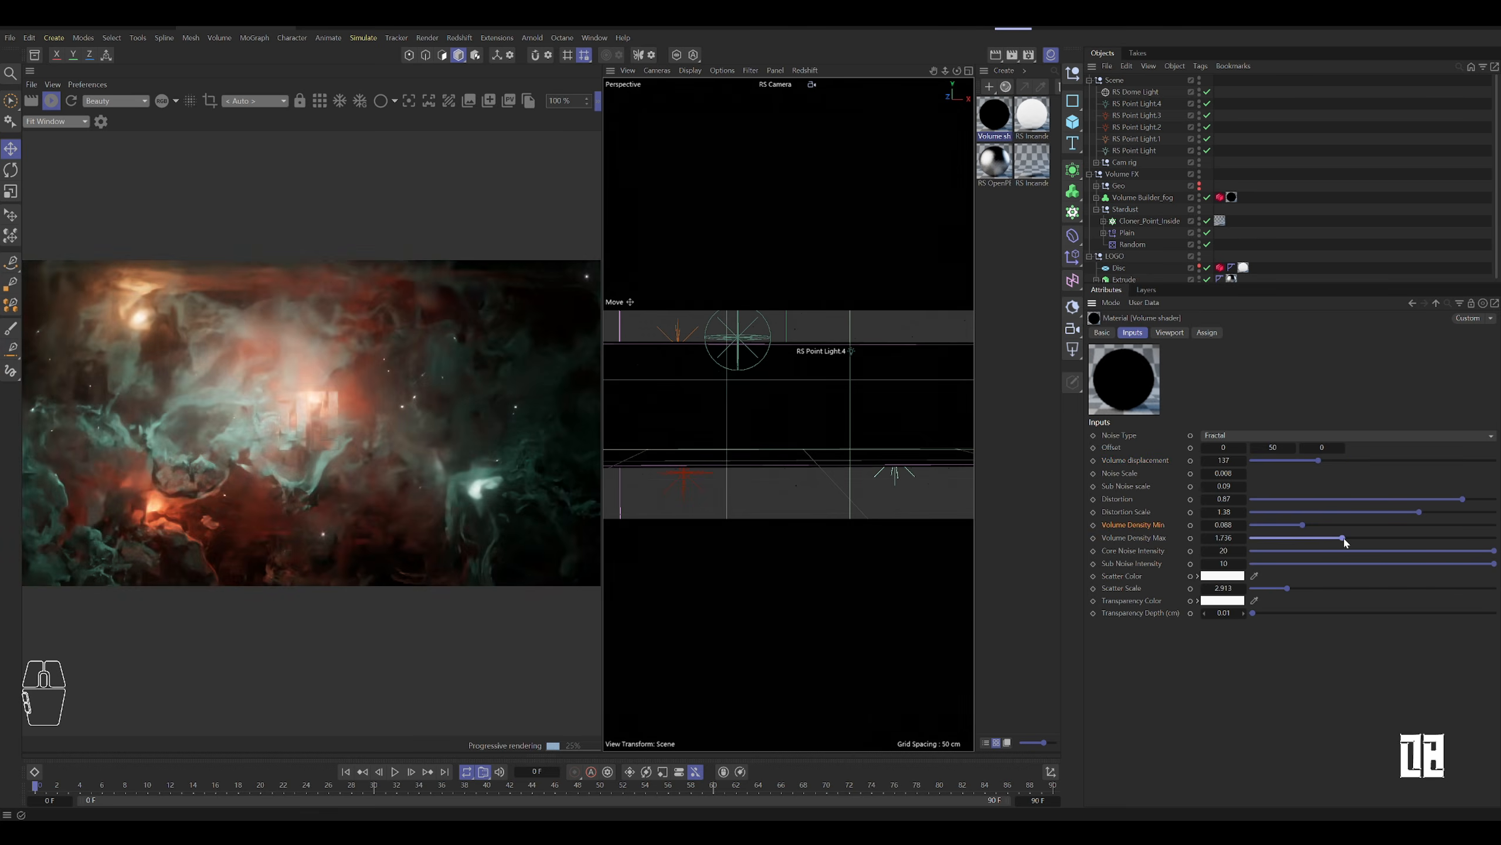
pyautogui.moveTo(1259, 588); pyautogui.dragTo(1269, 588)
pyautogui.moveTo(1335, 538); pyautogui.dragTo(1355, 538)
# Step: Set the Volume shader's Noise Scale to 0.06 and lower its Volume Density Min and Volume Density Max
pyautogui.click(1223, 473)
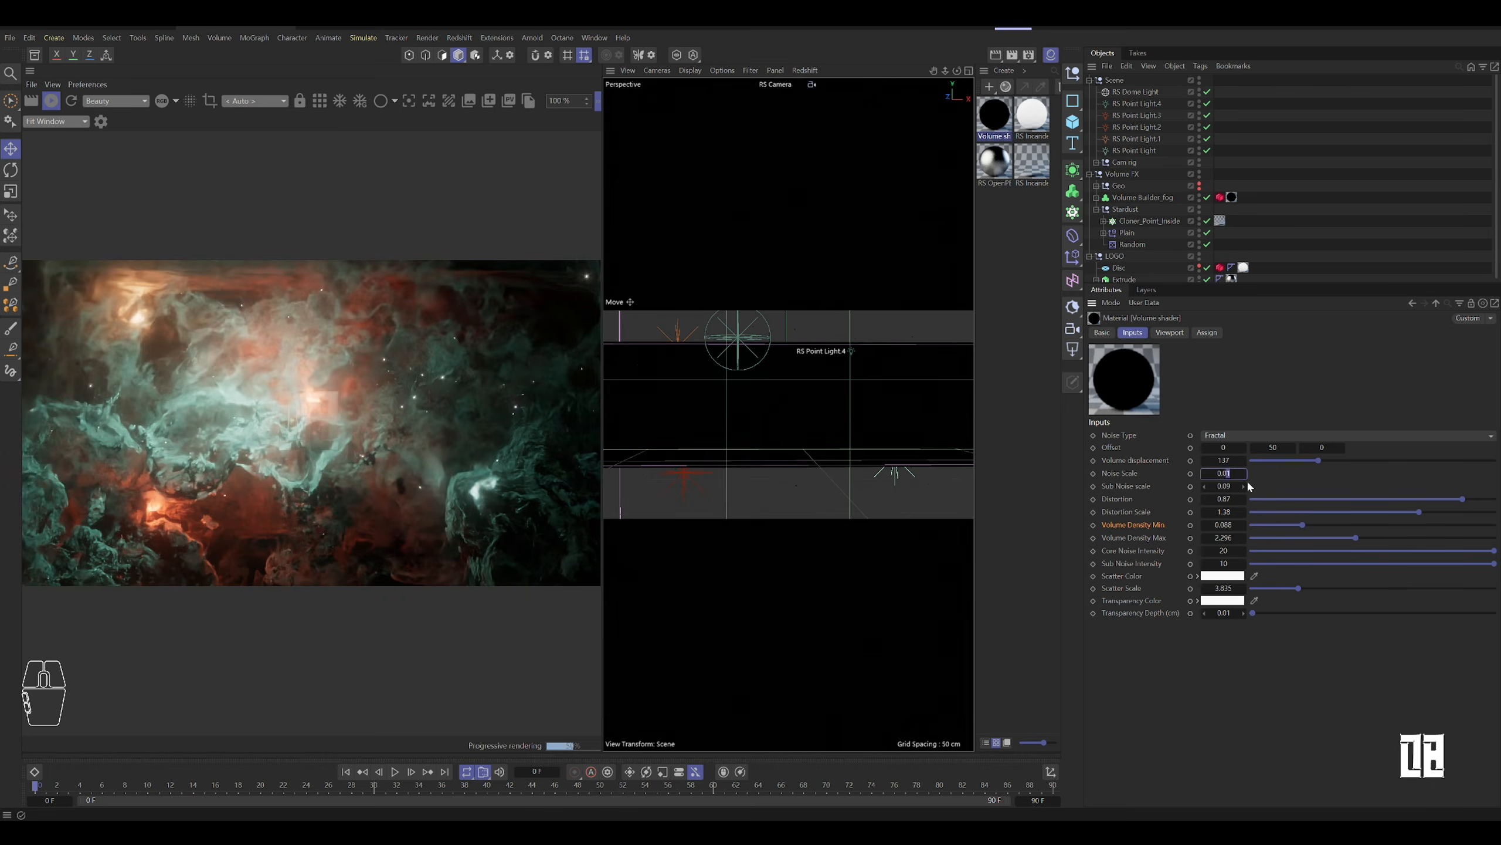
pyautogui.press('Return')
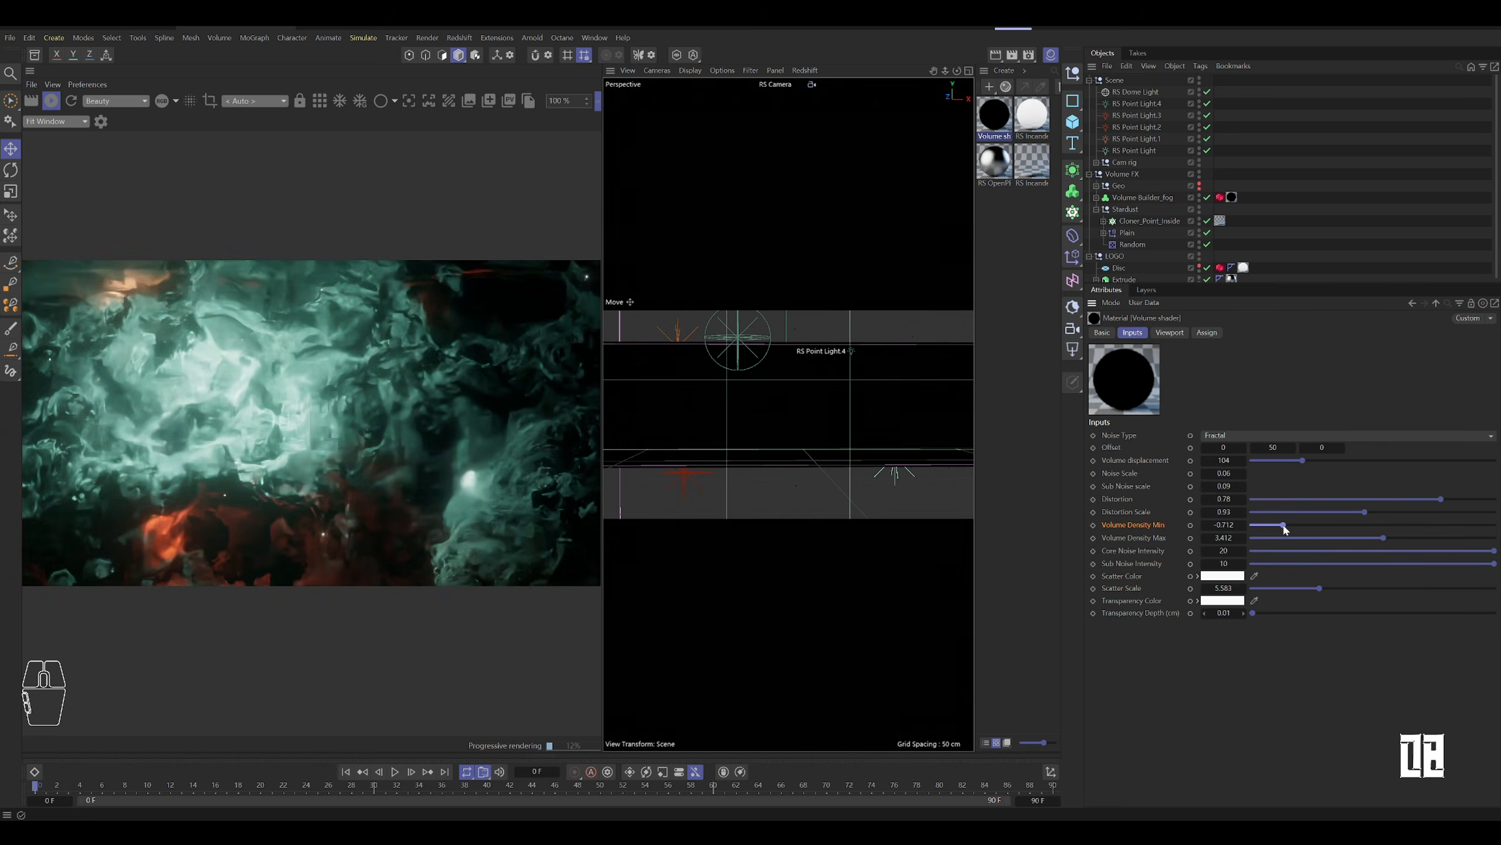
pyautogui.moveTo(1283, 524); pyautogui.dragTo(1269, 525)
pyautogui.moveTo(1383, 538); pyautogui.dragTo(1340, 538)
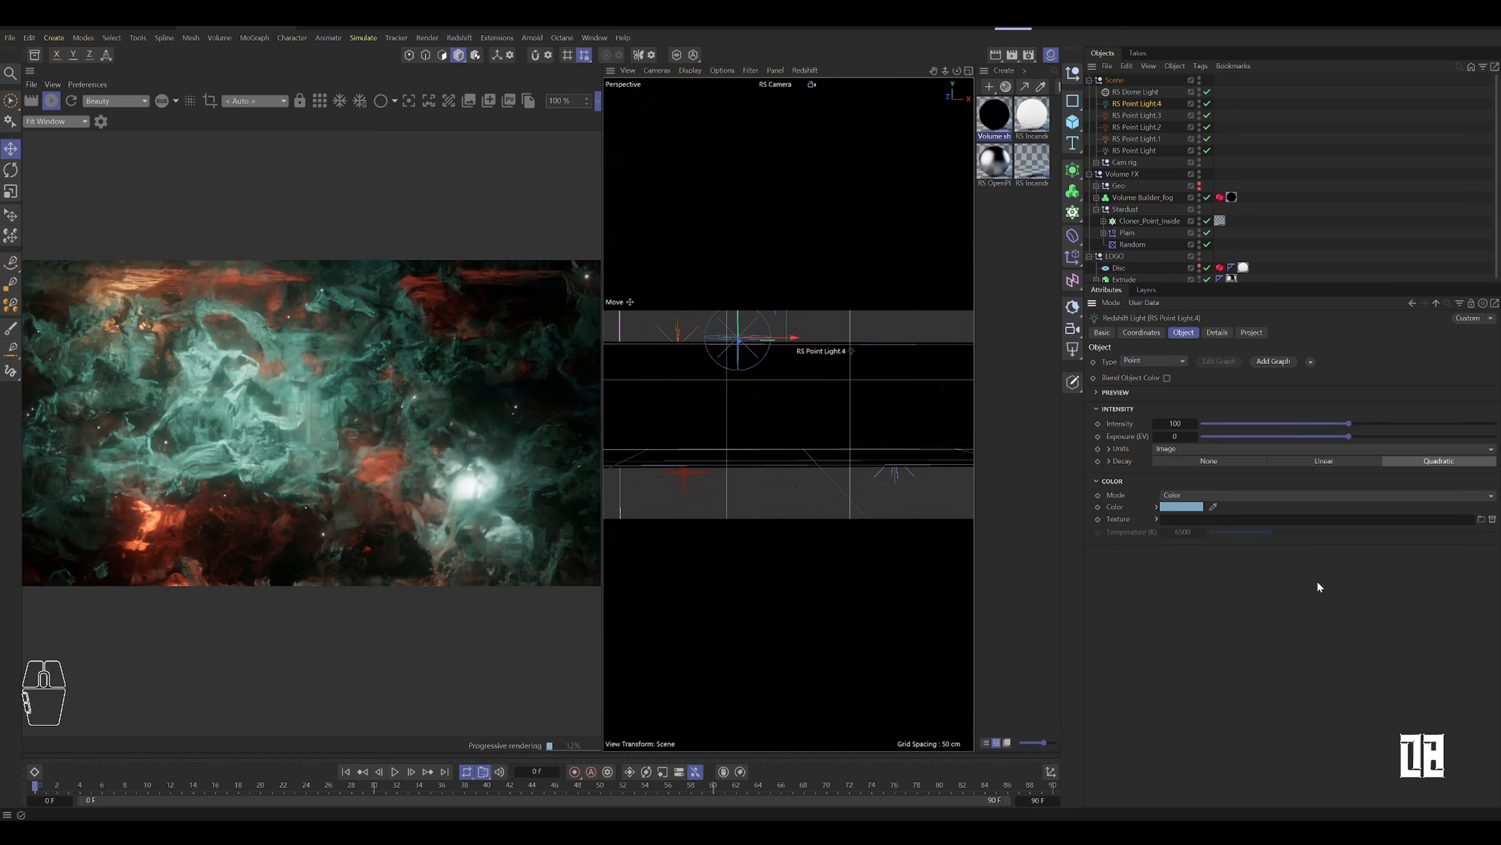
# Step: Capture a screenshot of the nebula render and save the scene as version 2.0 of the Redshift 2026_V9 asset
pyautogui.press('ctrl+Print')
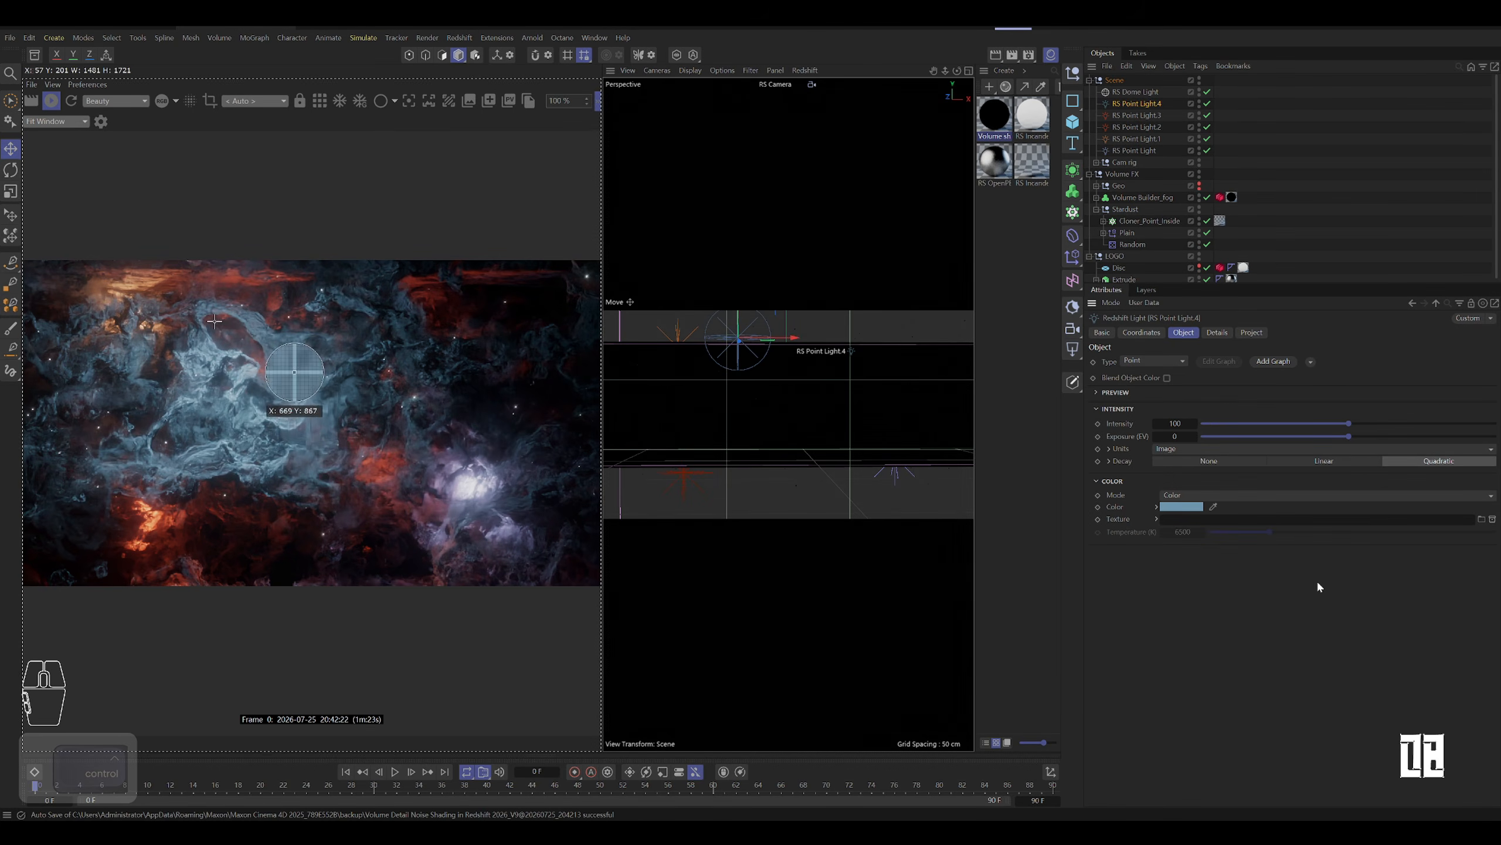
pyautogui.moveTo(26, 264); pyautogui.dragTo(600, 585)
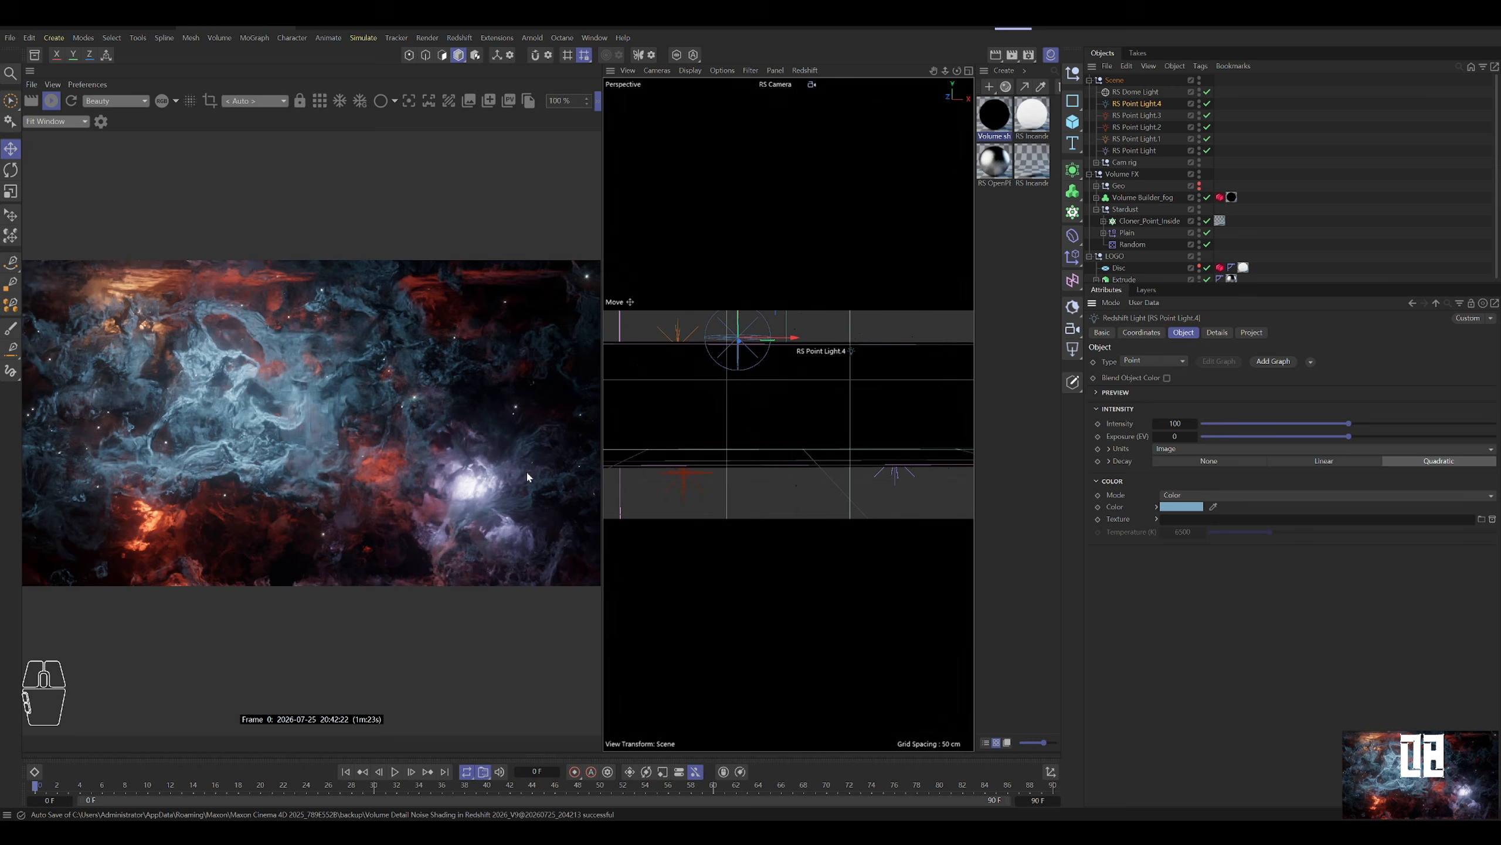
pyautogui.click(34, 55)
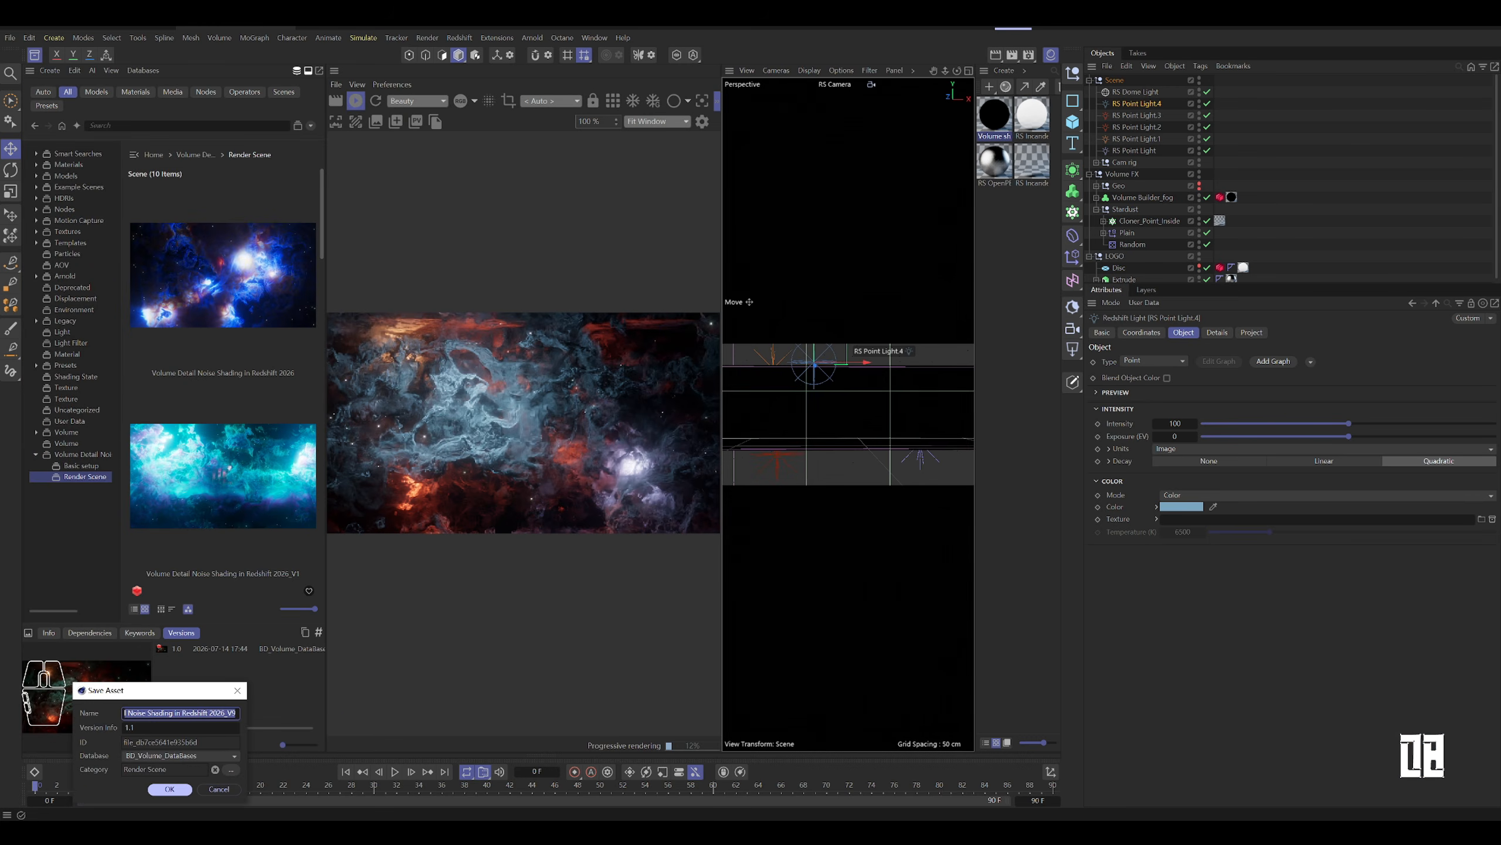
pyautogui.write('2')
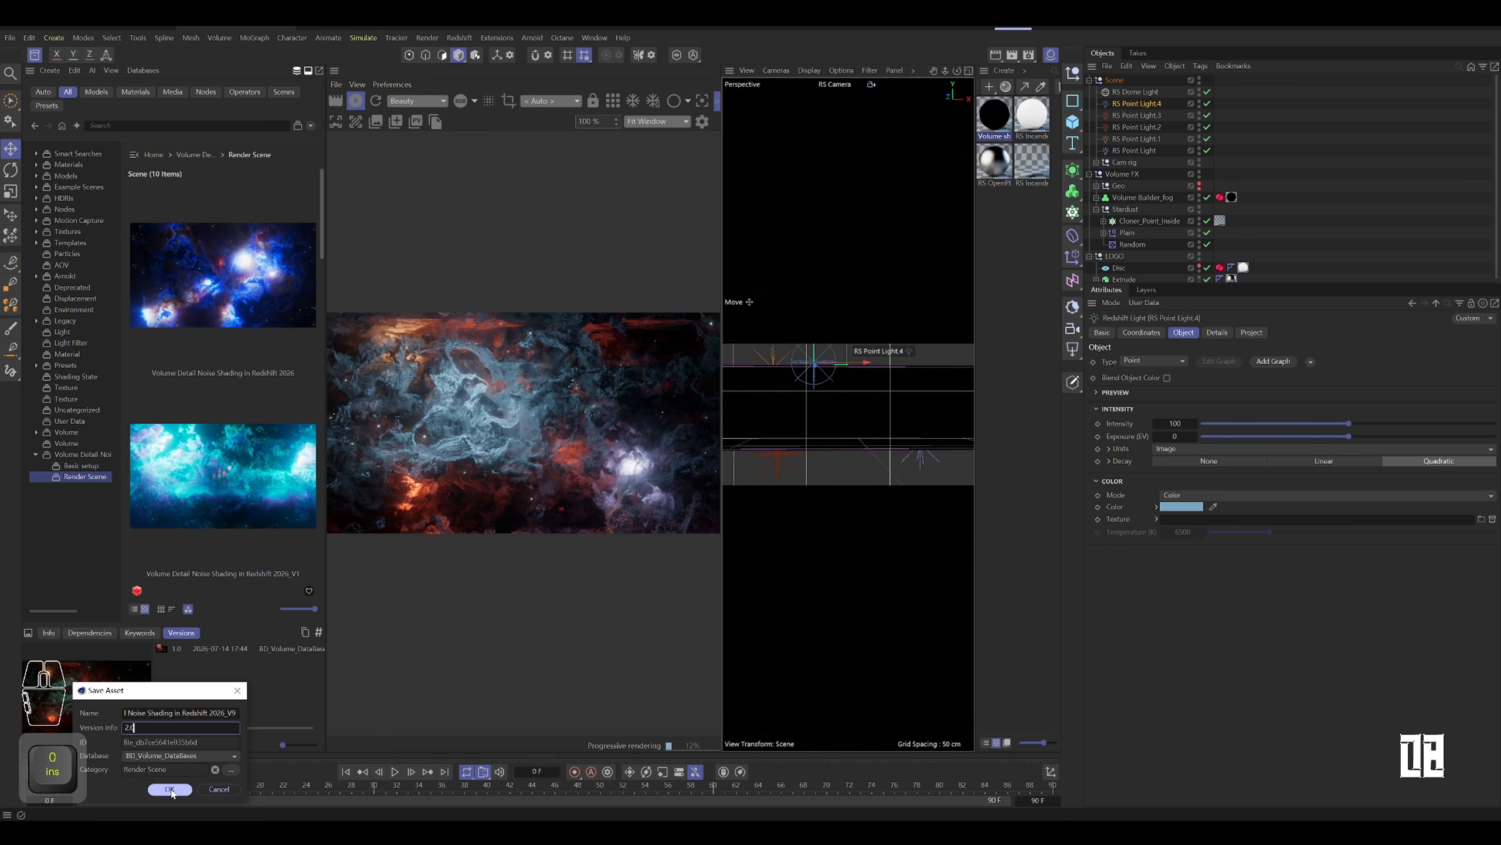
pyautogui.click(170, 788)
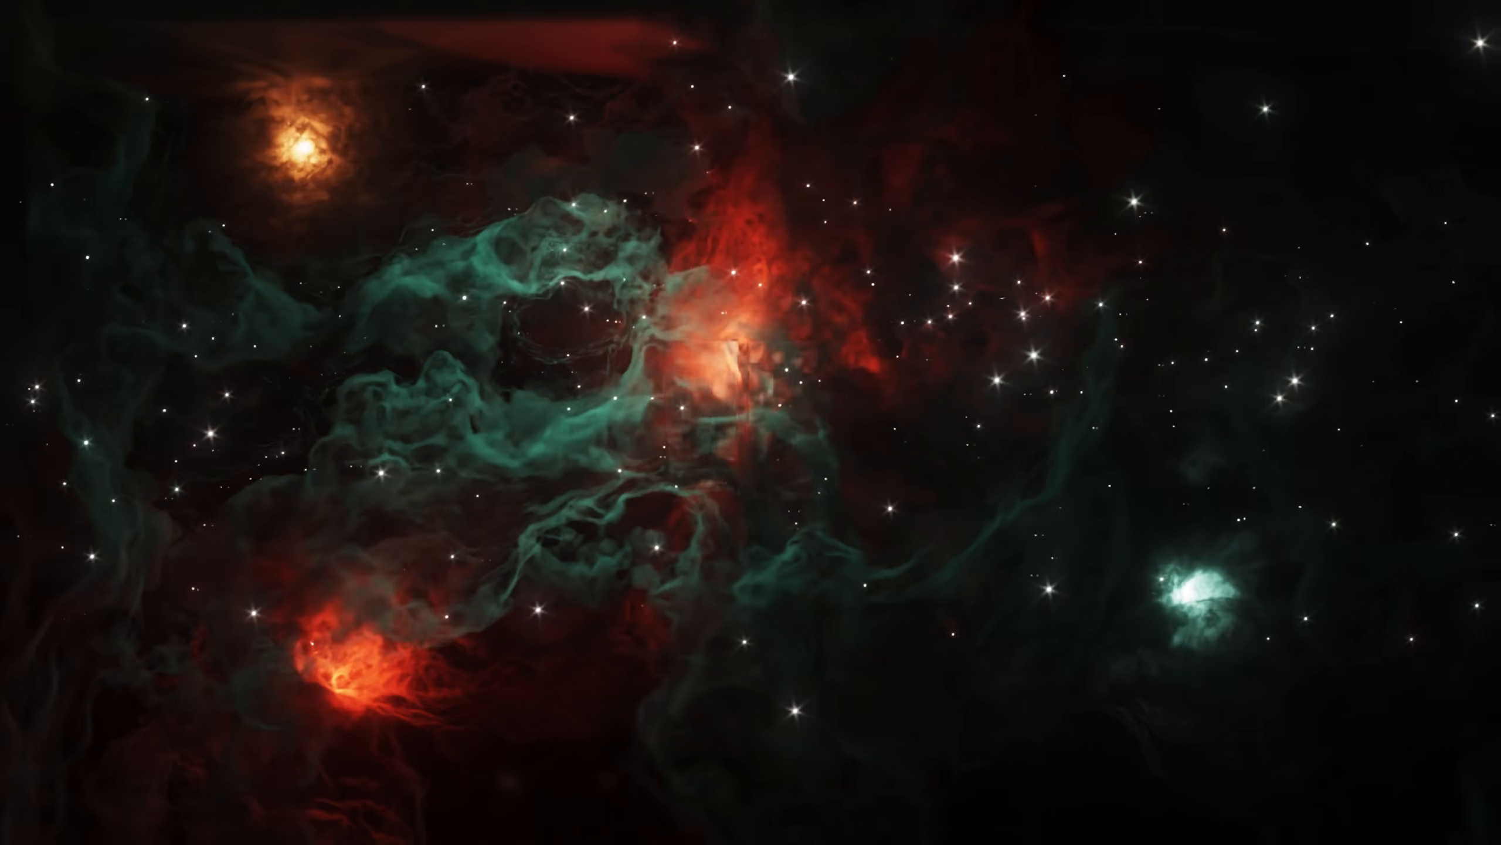